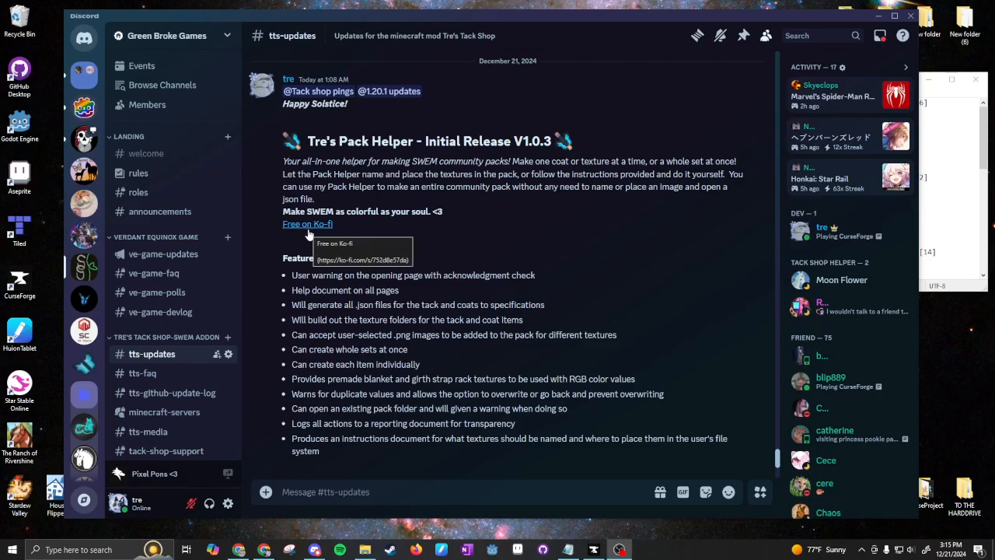
Review the Discord update announcement's access notes and the V1.0.3 release notes and download assets in the Tres-Pack-Helper GitHub repository.
{"action": "scroll", "coordinate": [308, 235], "scroll_direction": "down", "scroll_amount": 5}
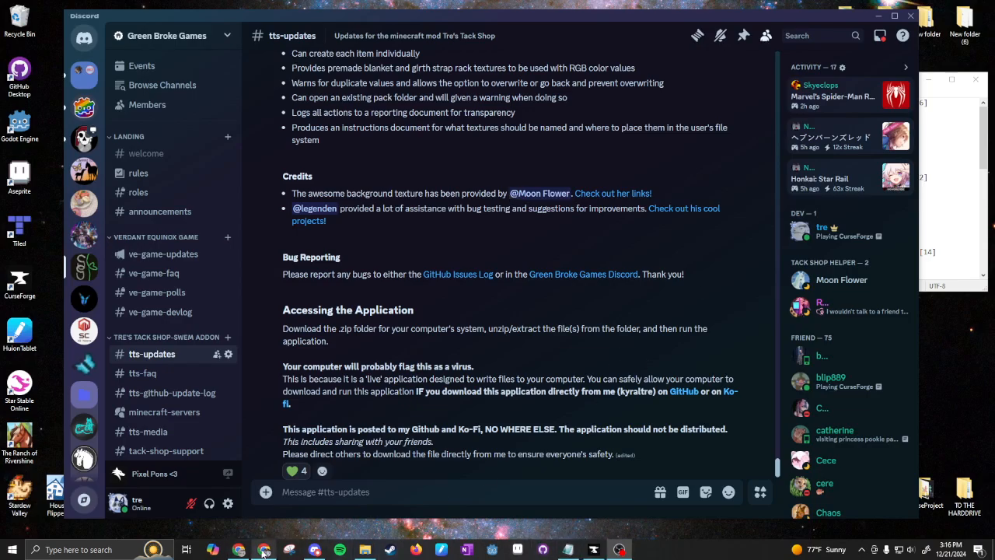
{"action": "left_click", "coordinate": [239, 550]}
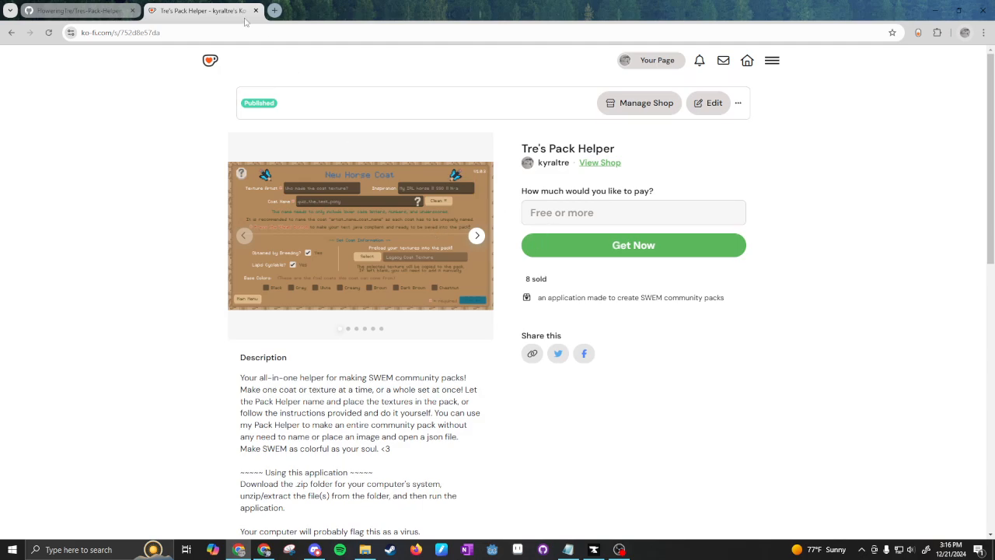
{"action": "left_click", "coordinate": [78, 11]}
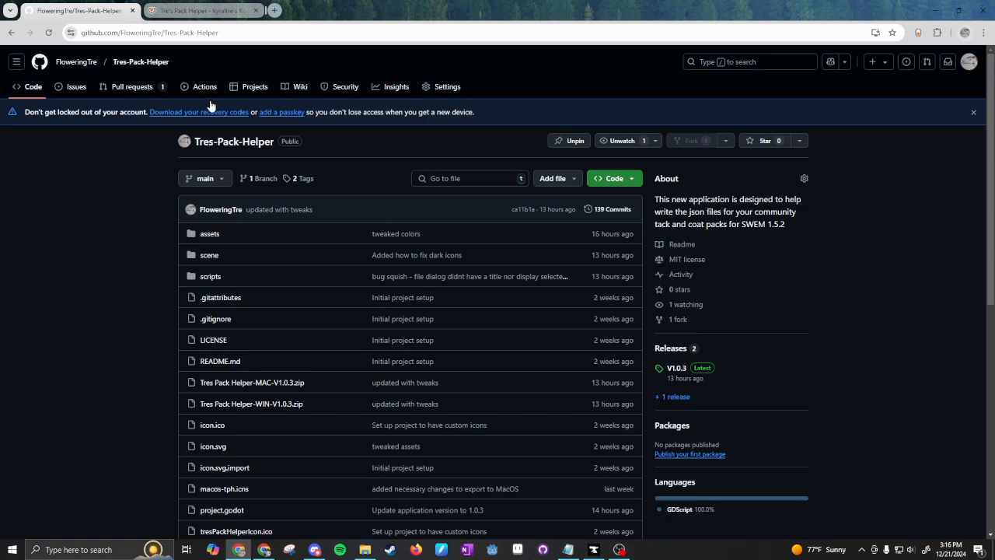
{"action": "scroll", "coordinate": [694, 303], "scroll_direction": "down", "scroll_amount": 1}
{"action": "left_click", "coordinate": [677, 264]}
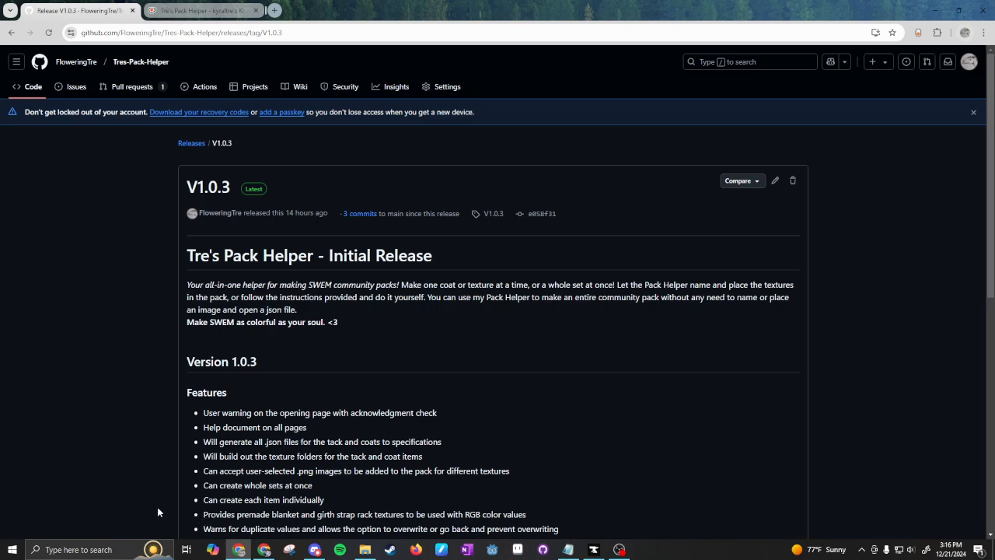
{"action": "scroll", "coordinate": [341, 398], "scroll_direction": "down", "scroll_amount": 1}
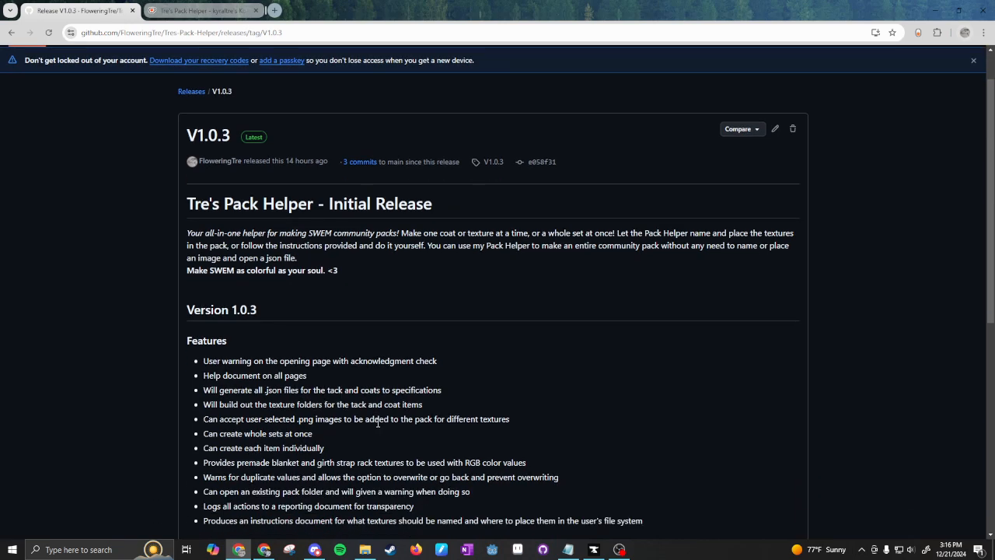
{"action": "scroll", "coordinate": [378, 424], "scroll_direction": "down", "scroll_amount": 6}
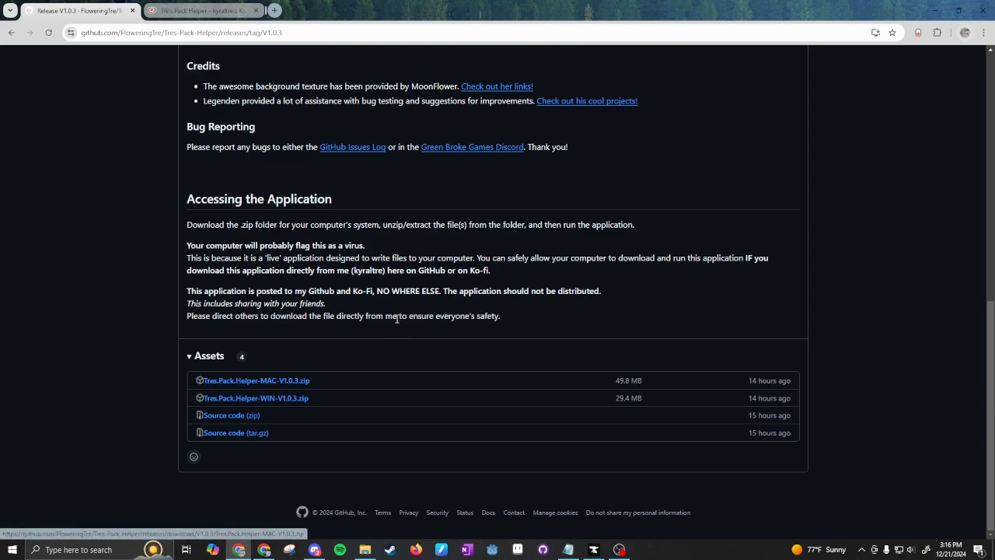
Find Tre's Pack Helper in the creator's Ko-fi shop and check it out for free.
{"action": "left_click", "coordinate": [204, 10]}
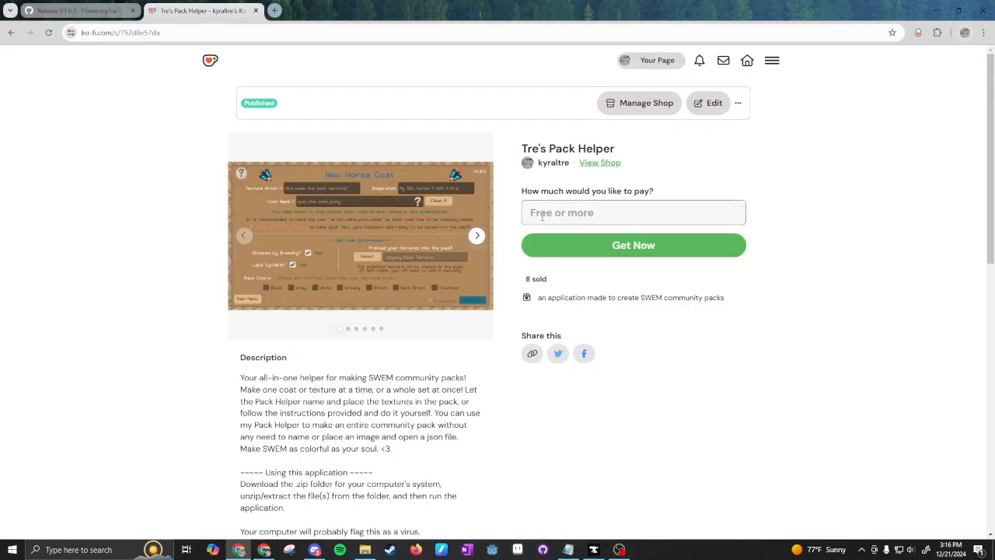
{"action": "left_click", "coordinate": [599, 163]}
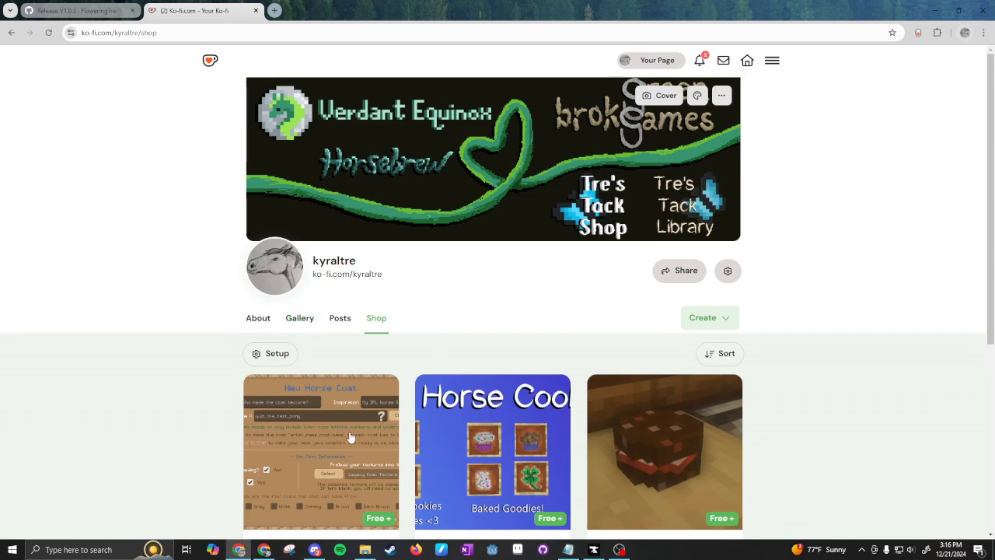
{"action": "scroll", "coordinate": [347, 439], "scroll_direction": "down", "scroll_amount": 3}
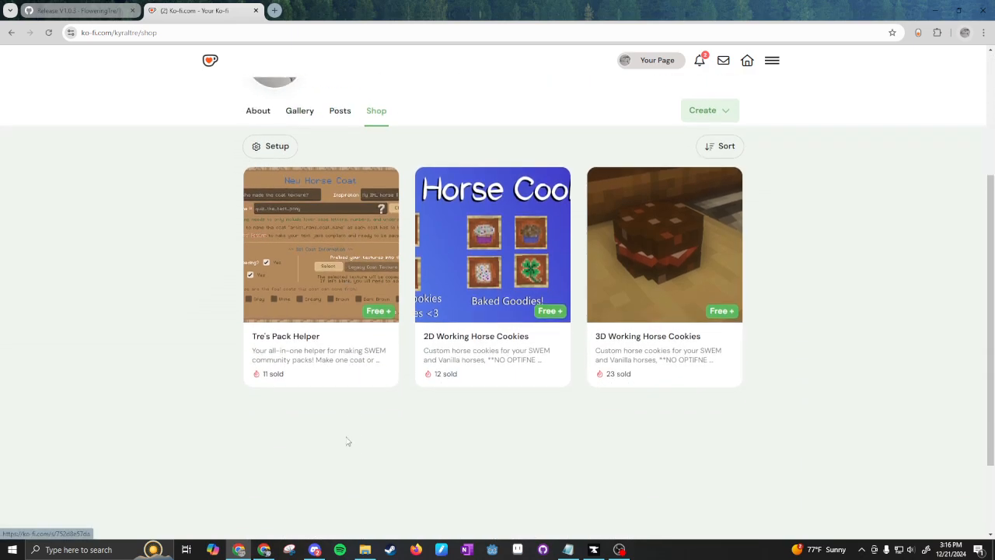
{"action": "left_click", "coordinate": [305, 343]}
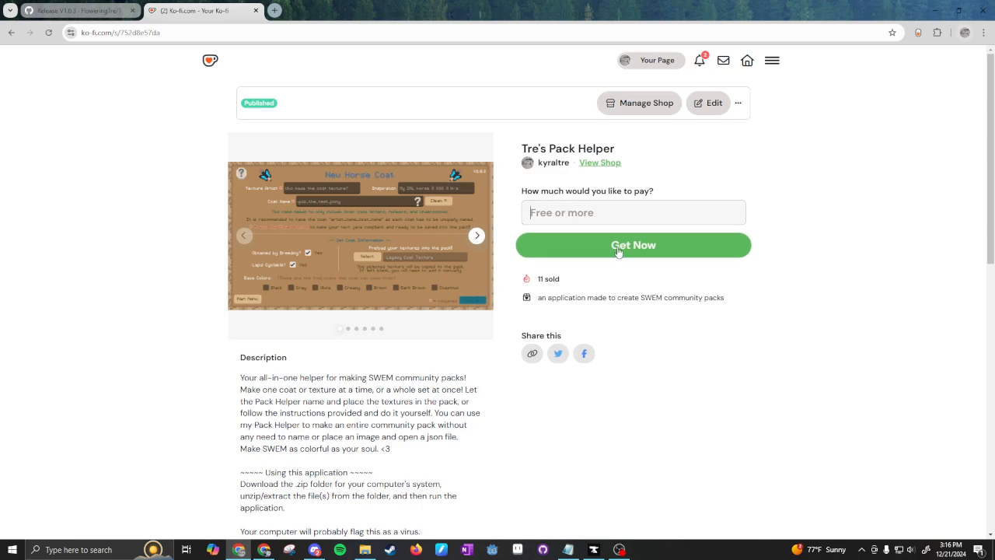
{"action": "left_click", "coordinate": [617, 247]}
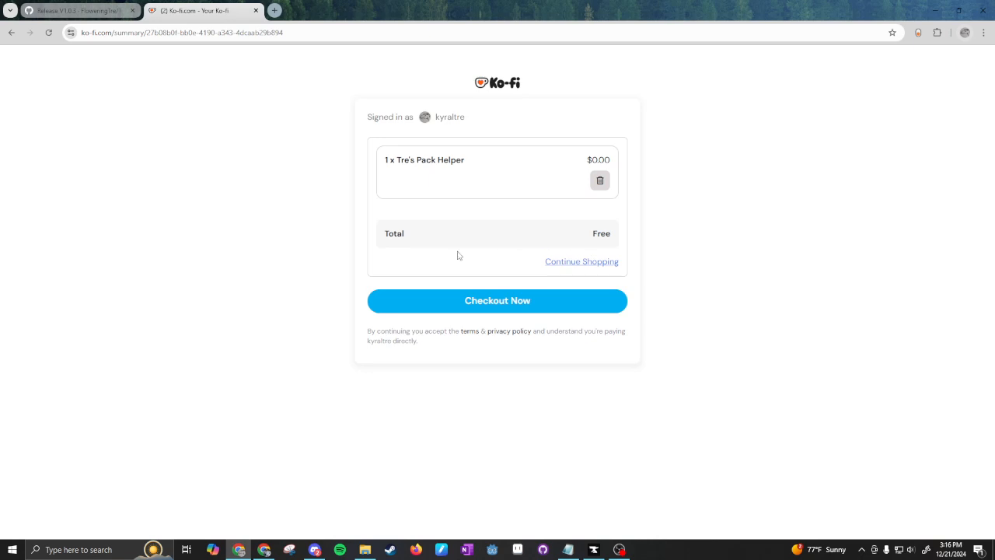
{"action": "left_click", "coordinate": [465, 308]}
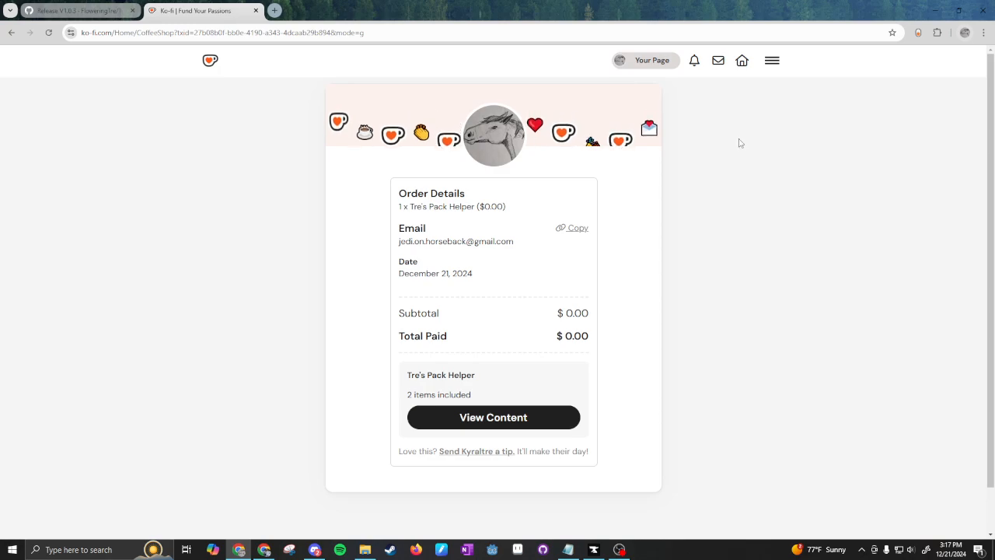
View the order's content and download Tres Pack Helper-WIN-V1.0.3.zip.
{"action": "left_click", "coordinate": [539, 419]}
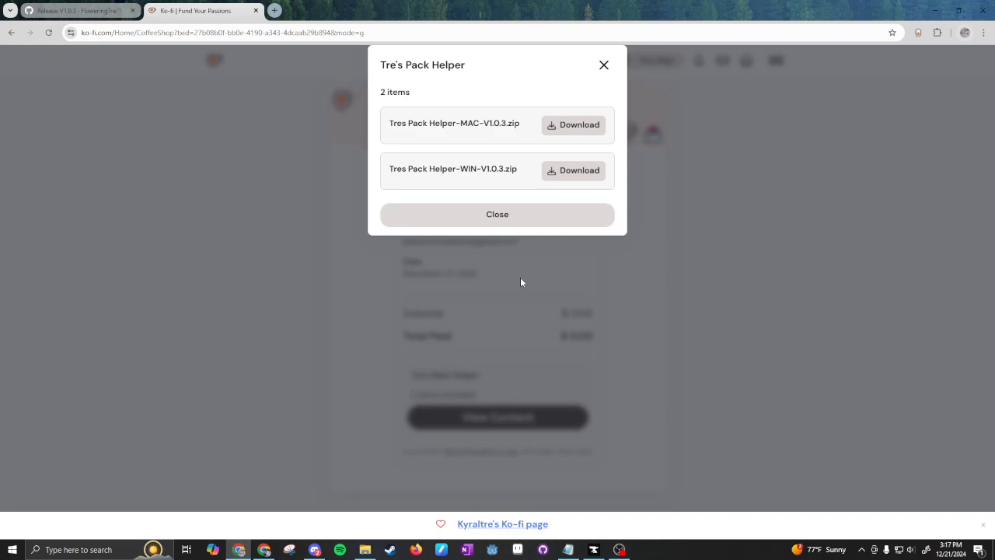
{"action": "left_click", "coordinate": [579, 176]}
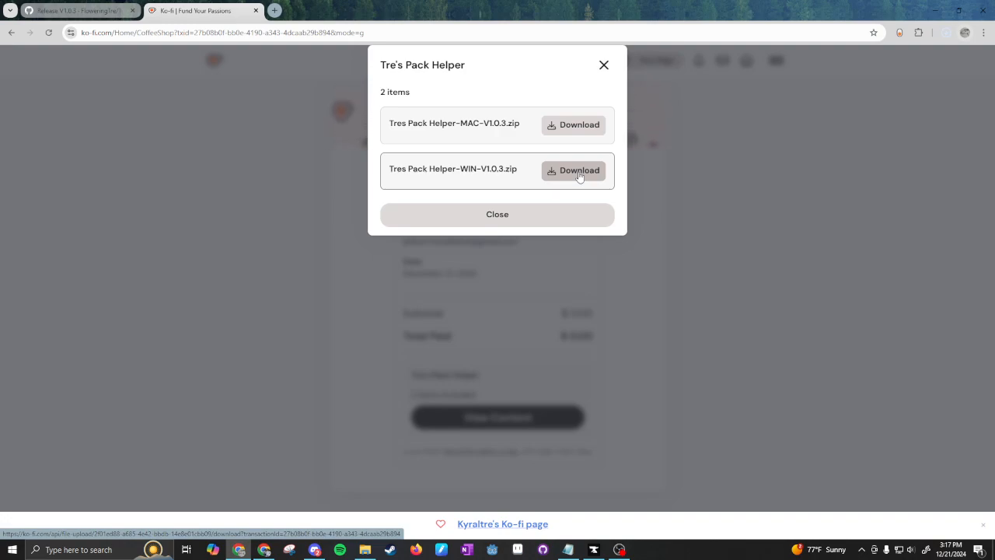
{"action": "left_click", "coordinate": [579, 177]}
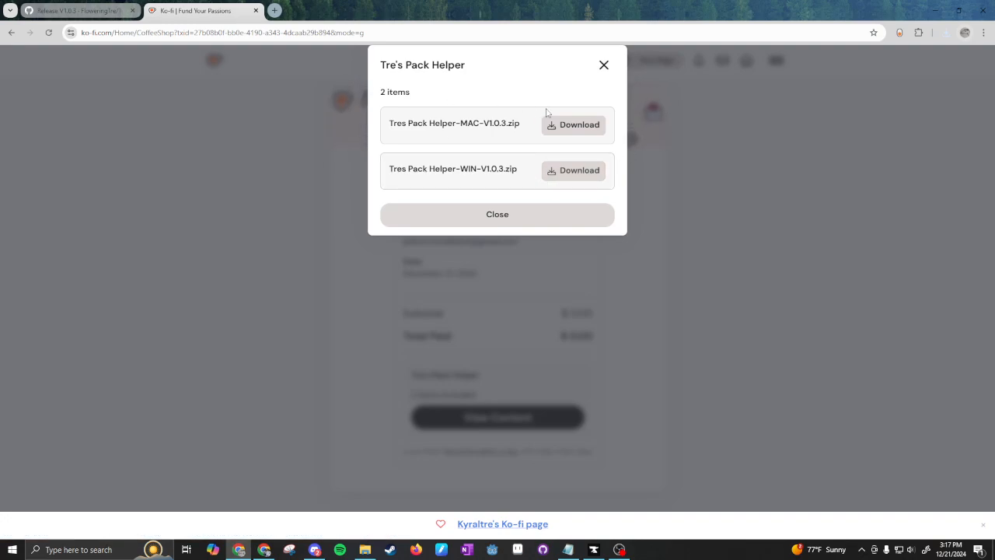
Locate the downloaded zip through the browser's download history and move it from the Downloads folder to the Desktop.
{"action": "left_click", "coordinate": [901, 35]}
{"action": "left_click", "coordinate": [902, 35]}
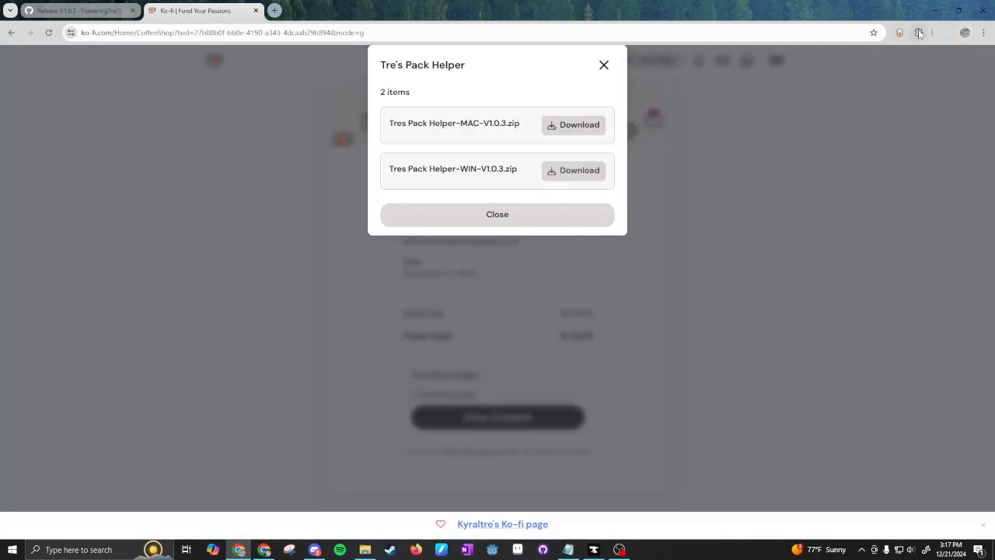
{"action": "left_click", "coordinate": [983, 33]}
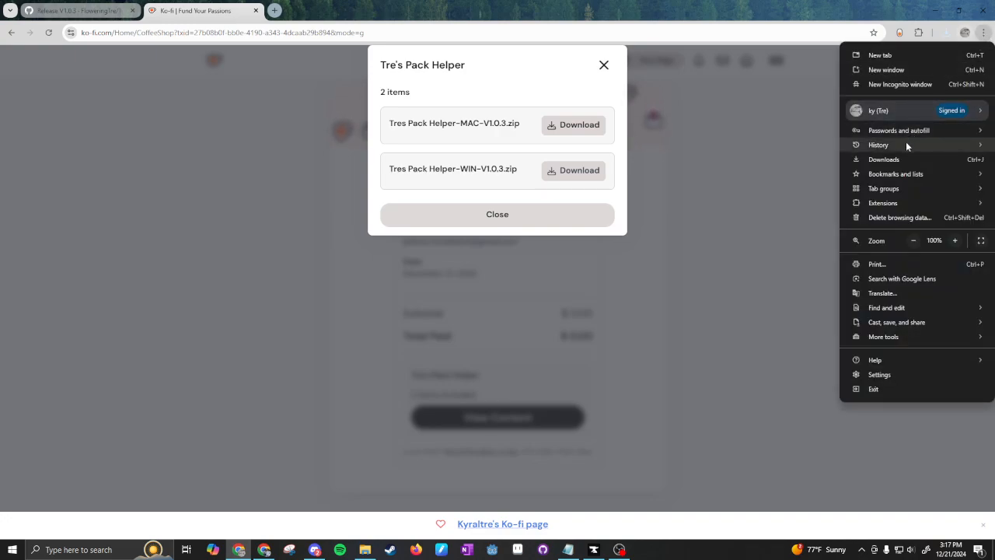
{"action": "left_click", "coordinate": [885, 160]}
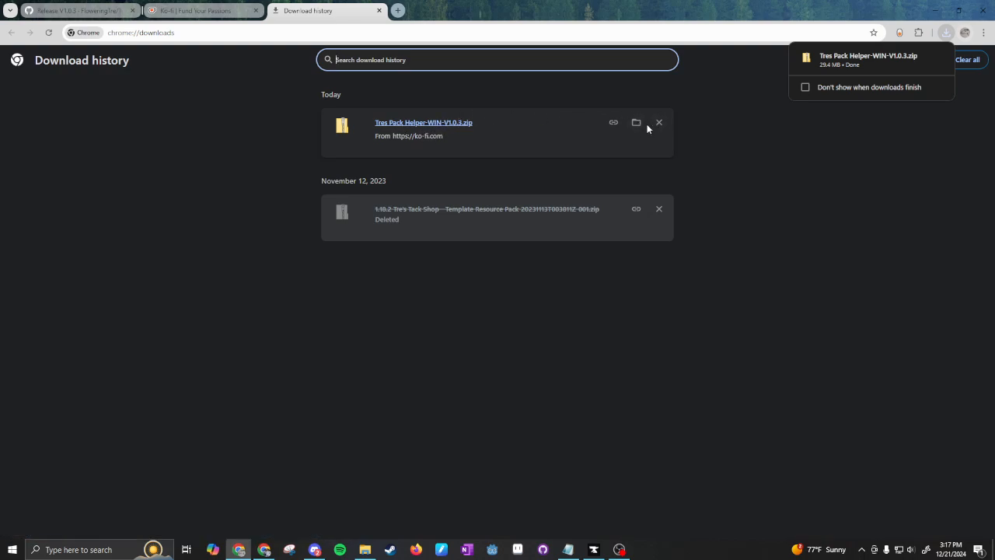
{"action": "left_click", "coordinate": [109, 11]}
{"action": "left_click", "coordinate": [214, 11]}
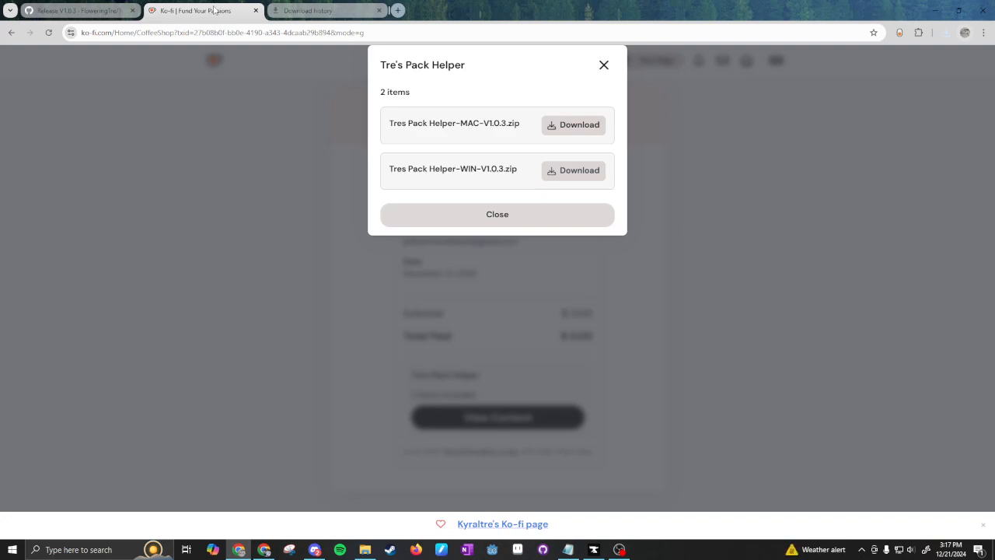
{"action": "left_click", "coordinate": [304, 12]}
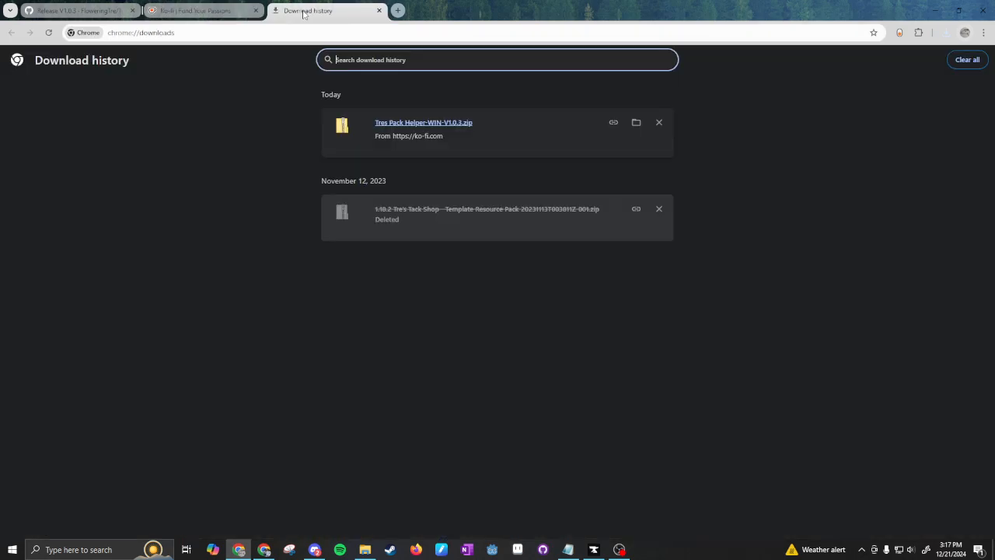
{"action": "left_click", "coordinate": [632, 122]}
{"action": "left_click_drag", "start_coordinate": [401, 171], "coordinate": [245, 166]}
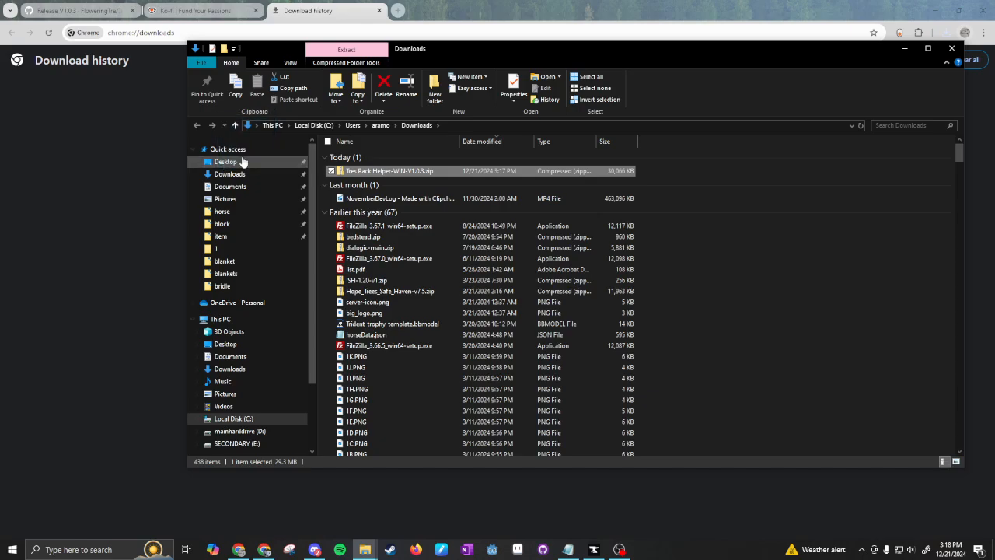
Minimize the File Explorer, browser and Discord windows and place the zip in an empty area of the desktop.
{"action": "left_click", "coordinate": [904, 48]}
{"action": "left_click", "coordinate": [936, 10]}
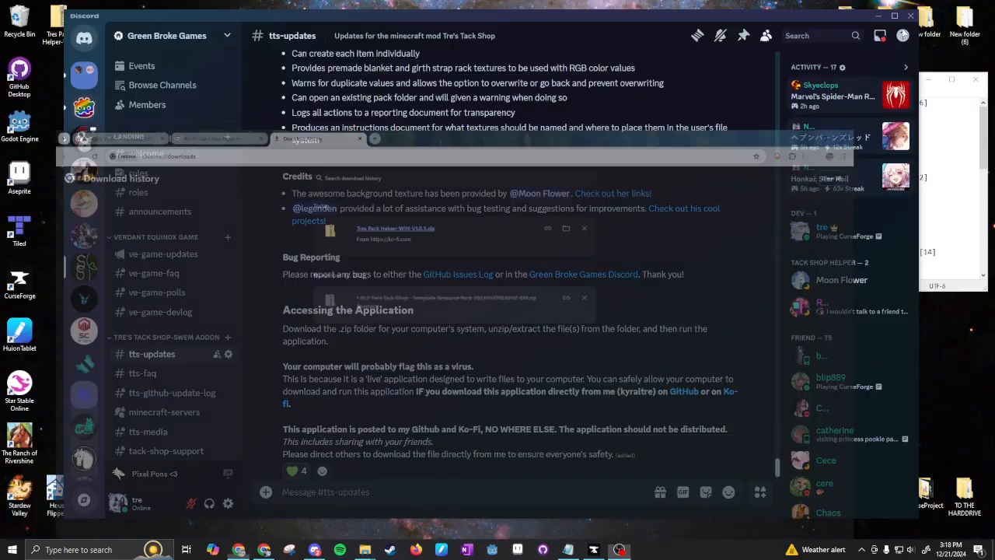
{"action": "left_click", "coordinate": [878, 16]}
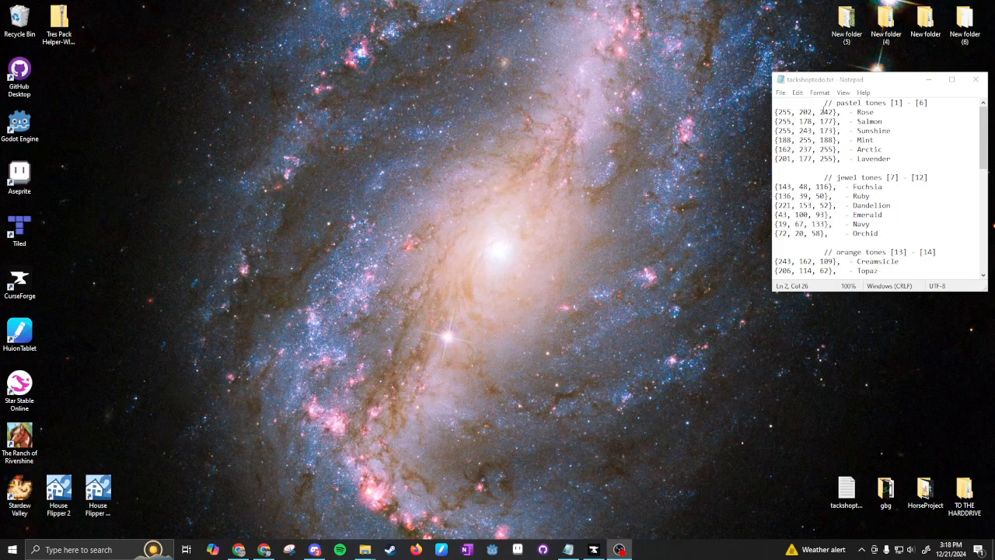
{"action": "left_click_drag", "start_coordinate": [875, 81], "coordinate": [849, 88]}
{"action": "left_click_drag", "start_coordinate": [61, 23], "coordinate": [256, 177]}
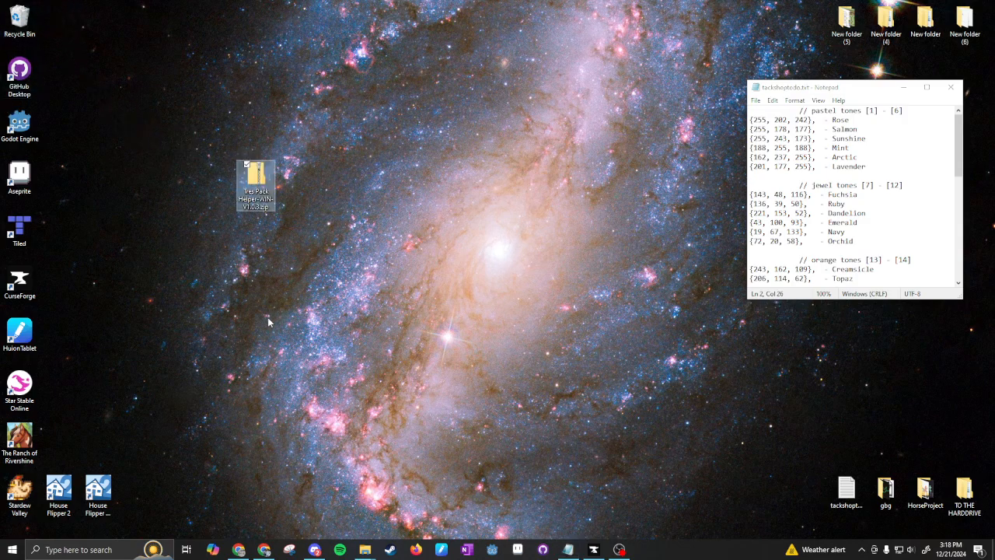
Extract all files of the zip straight onto the Desktop, removing the Tres Pack Helper-WIN-V1.0.3 subfolder from the destination path.
{"action": "right_click", "coordinate": [263, 189]}
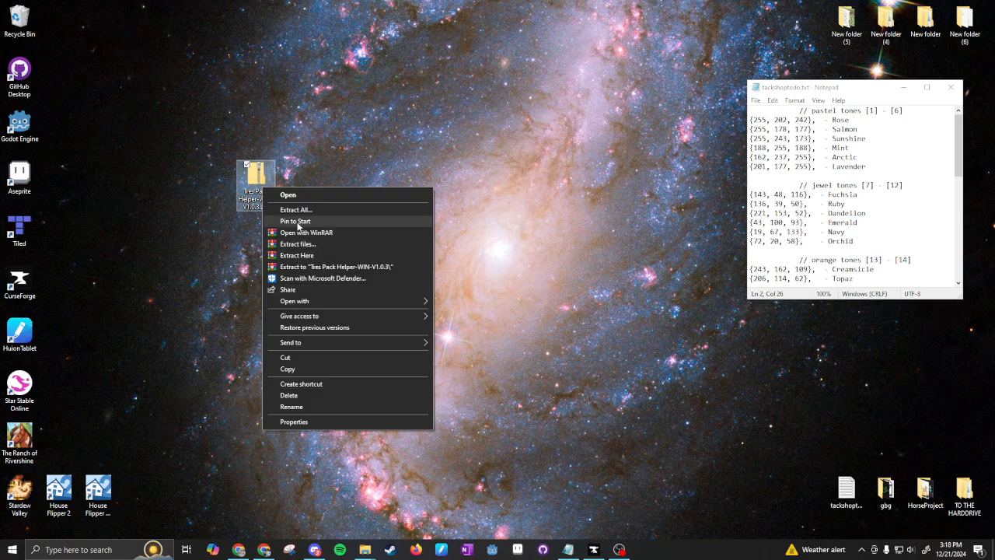
{"action": "left_click", "coordinate": [296, 209]}
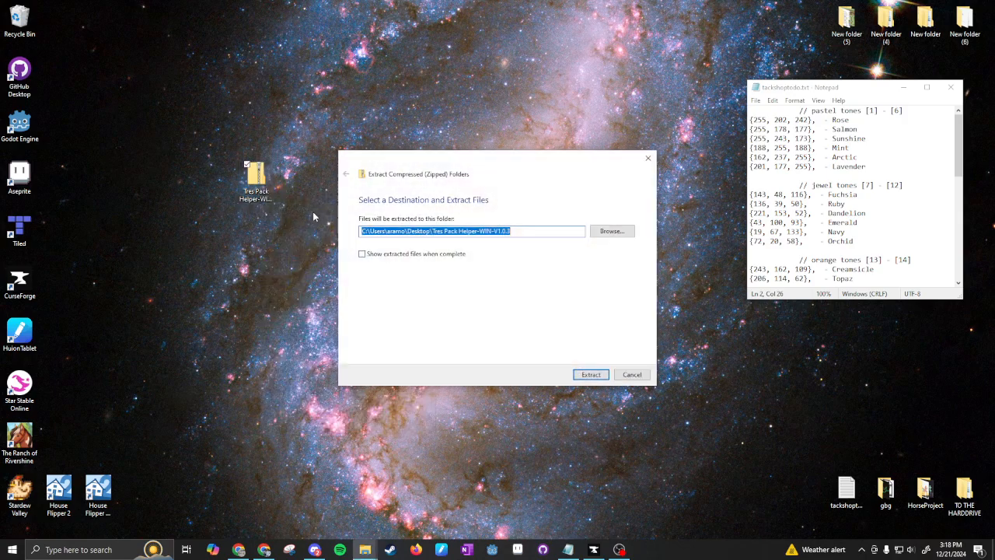
{"action": "left_click", "coordinate": [519, 232]}
{"action": "left_click_drag", "start_coordinate": [437, 230], "coordinate": [551, 229]}
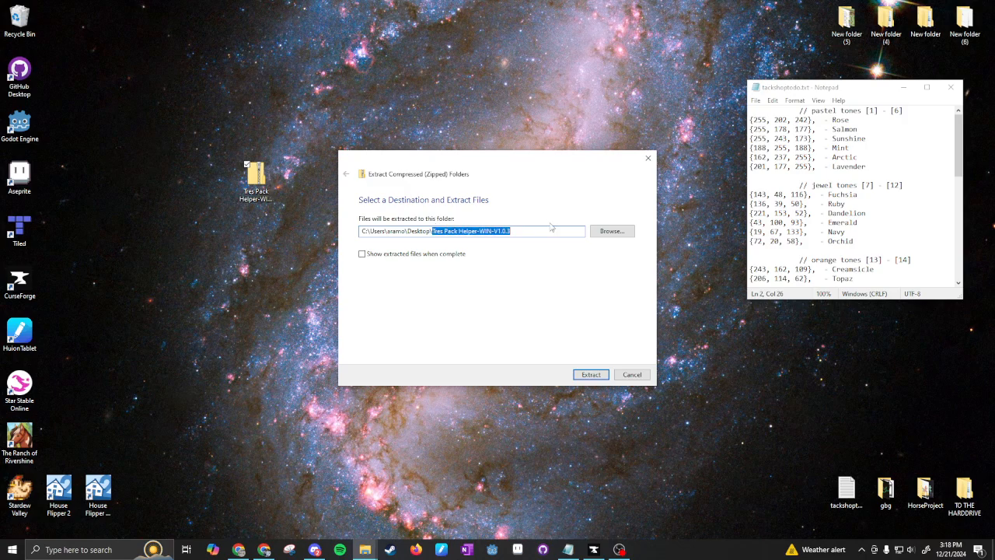
{"action": "key", "text": "BackSpace"}
{"action": "key", "text": "Return"}
{"action": "key", "text": "Return"}
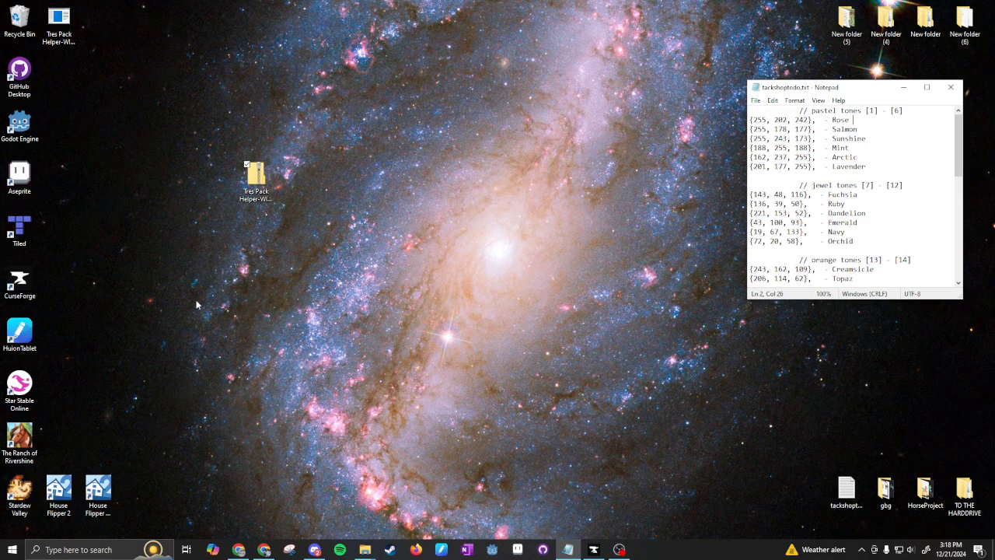
Place the extracted Pack Helper executable near the middle of the desktop and move the zip to the Recycle Bin.
{"action": "left_click_drag", "start_coordinate": [58, 23], "coordinate": [451, 131]}
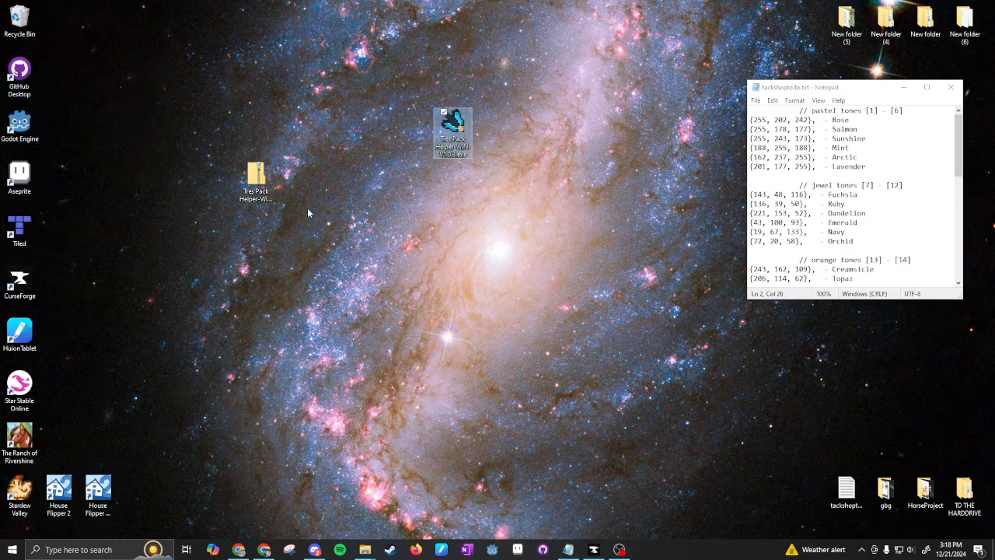
{"action": "left_click_drag", "start_coordinate": [256, 181], "coordinate": [19, 22]}
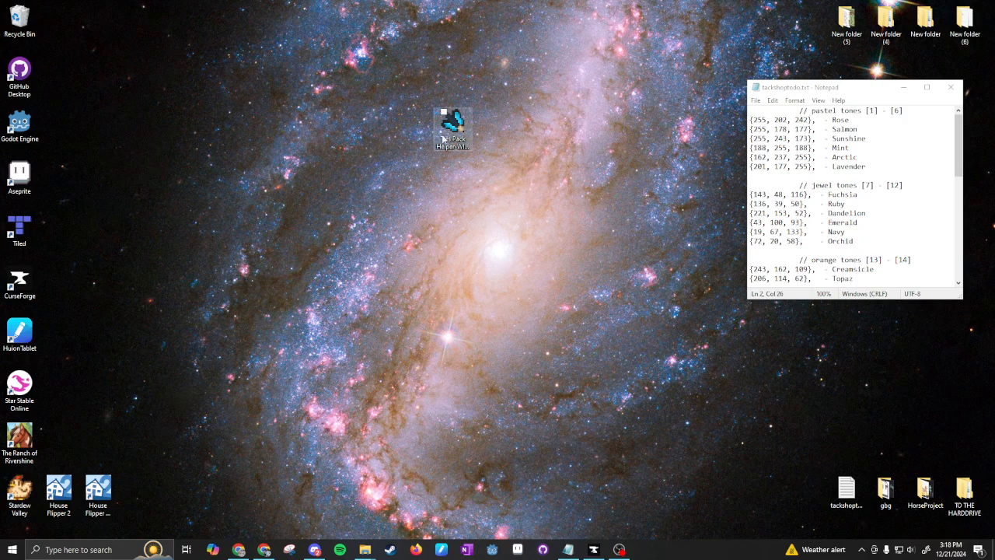
{"action": "left_click_drag", "start_coordinate": [453, 140], "coordinate": [483, 269]}
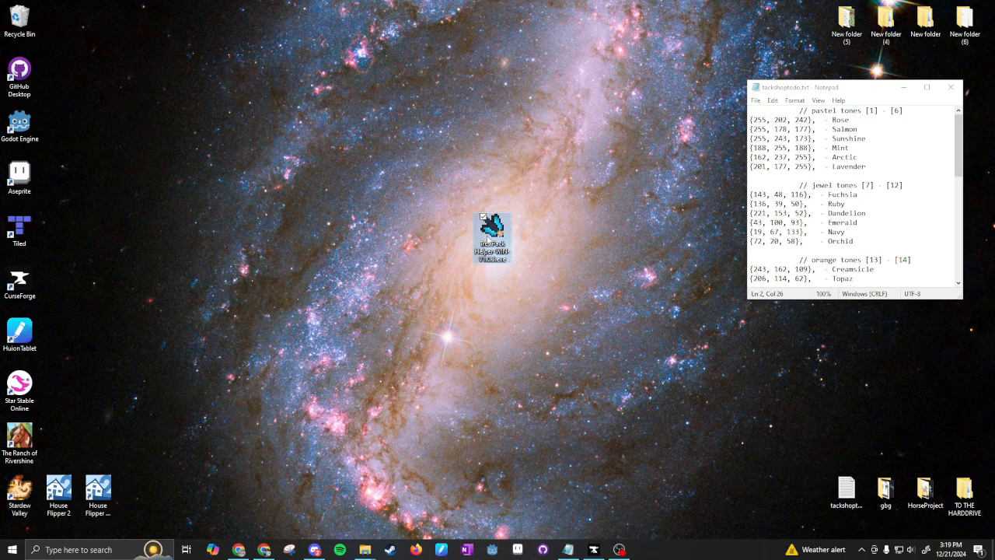
Launch the Tres Pack Helper executable from the desktop and choose to run it anyway despite the SmartScreen block.
{"action": "right_click", "coordinate": [487, 235]}
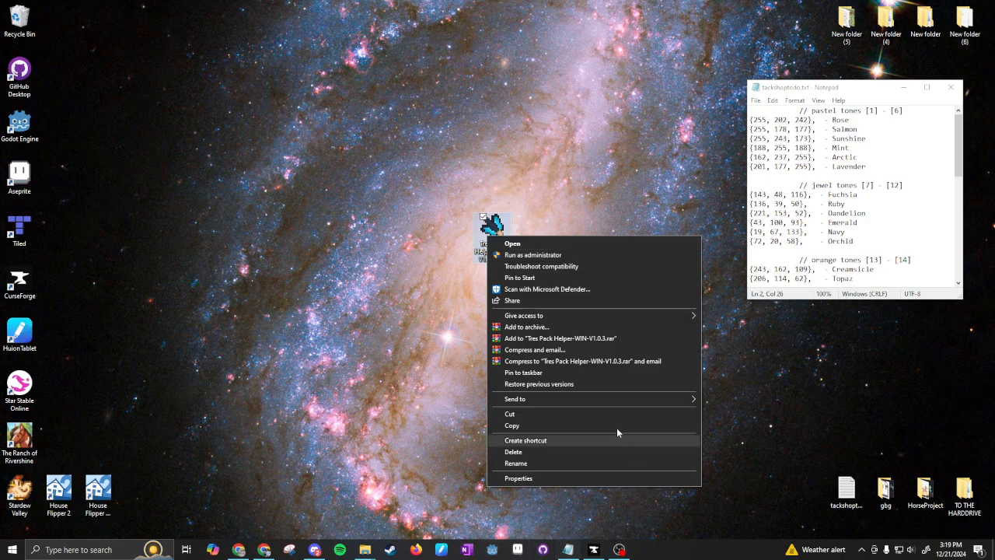
{"action": "left_click", "coordinate": [453, 239]}
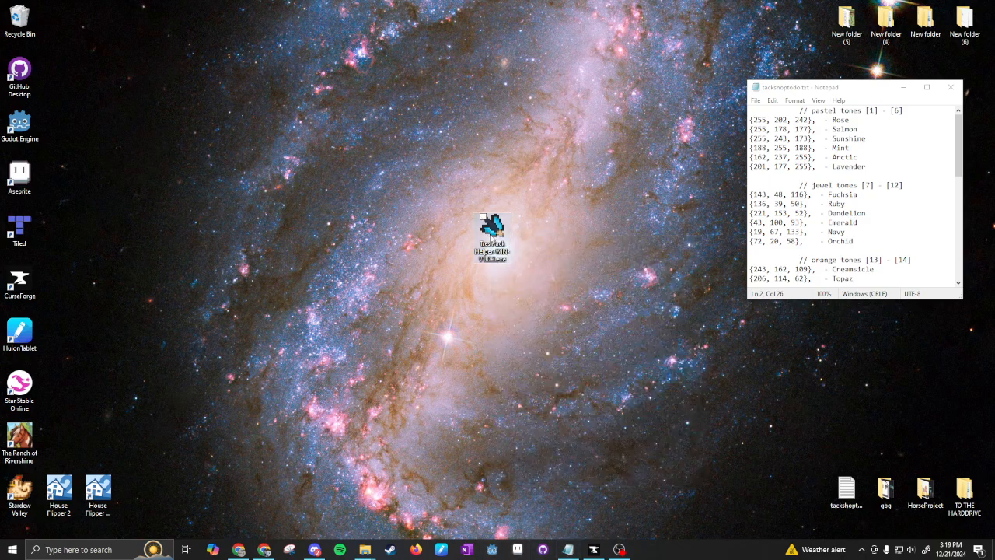
{"action": "left_click", "coordinate": [498, 250]}
{"action": "double_click", "coordinate": [498, 250]}
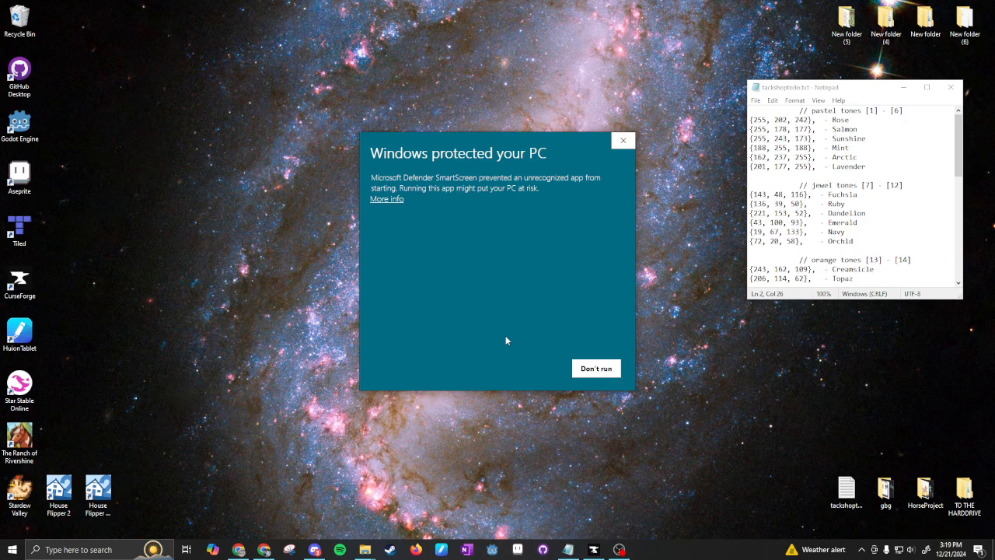
{"action": "left_click", "coordinate": [393, 200]}
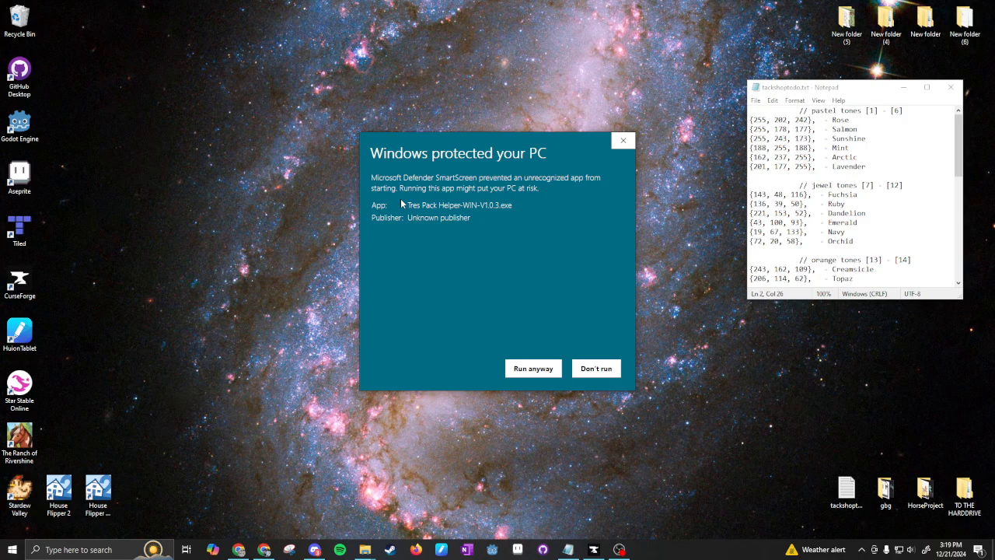
{"action": "left_click_drag", "start_coordinate": [417, 219], "coordinate": [492, 216]}
{"action": "left_click", "coordinate": [525, 370]}
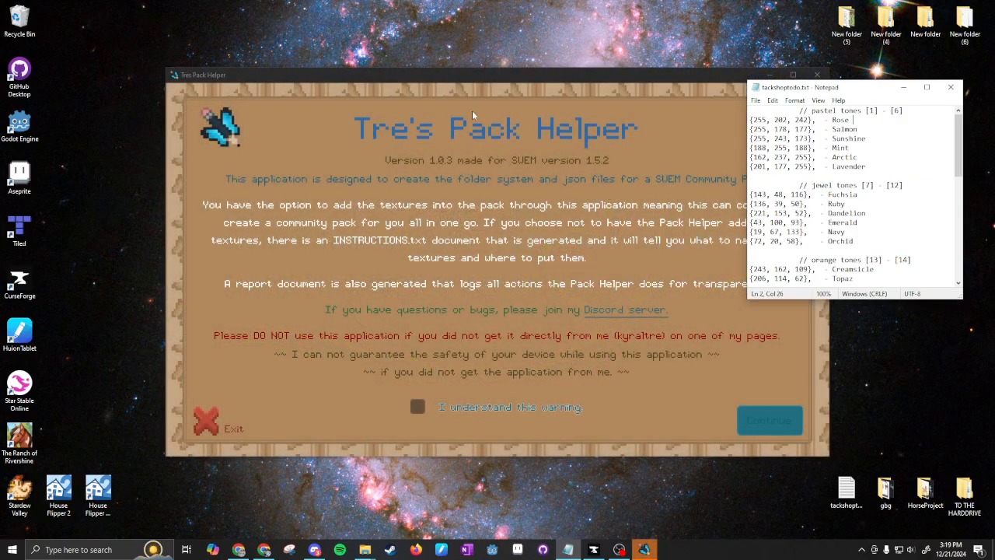
Enlarge the Pack Helper window to cover most of the screen, then accept the usage warning and continue to the pack setup page.
{"action": "left_click_drag", "start_coordinate": [491, 75], "coordinate": [455, 59]}
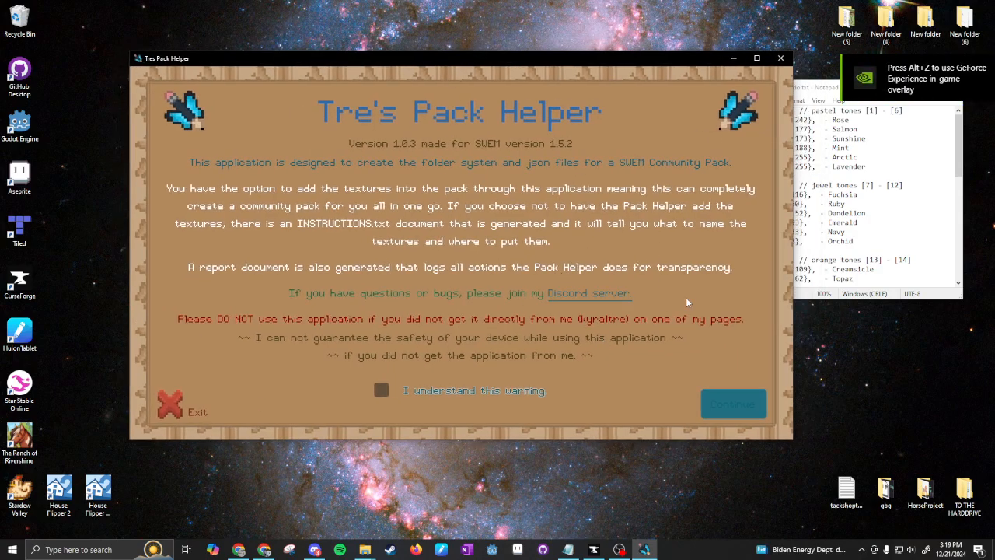
{"action": "left_click_drag", "start_coordinate": [795, 441], "coordinate": [969, 531]}
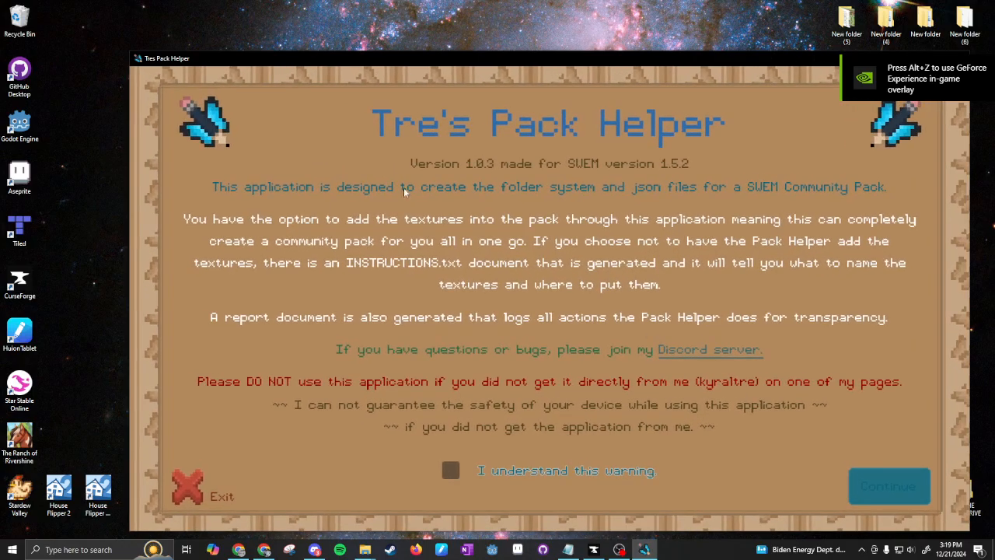
{"action": "left_click_drag", "start_coordinate": [129, 52], "coordinate": [7, 5]}
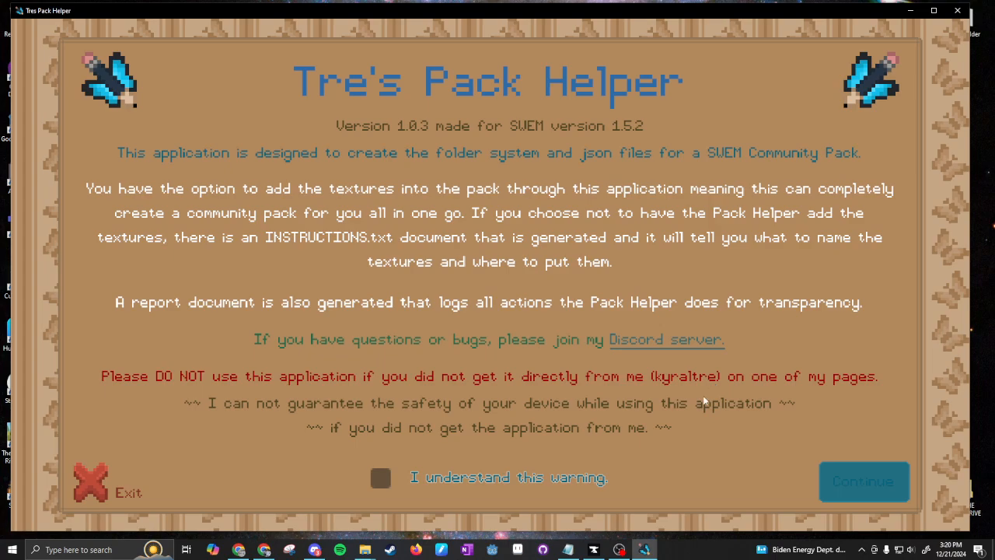
{"action": "left_click", "coordinate": [381, 479]}
{"action": "left_click", "coordinate": [863, 482]}
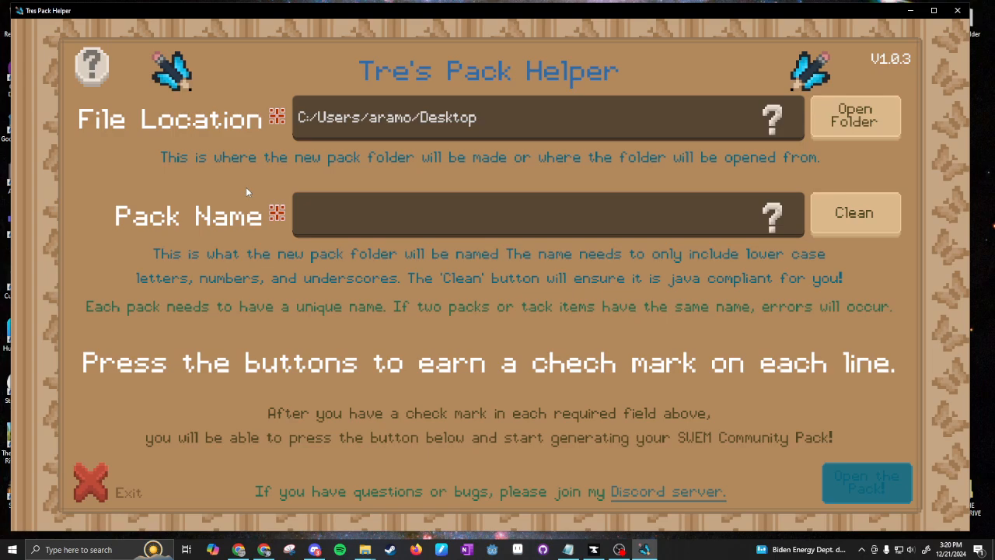
Choose the Desktop as the pack's file location.
{"action": "left_click", "coordinate": [563, 115]}
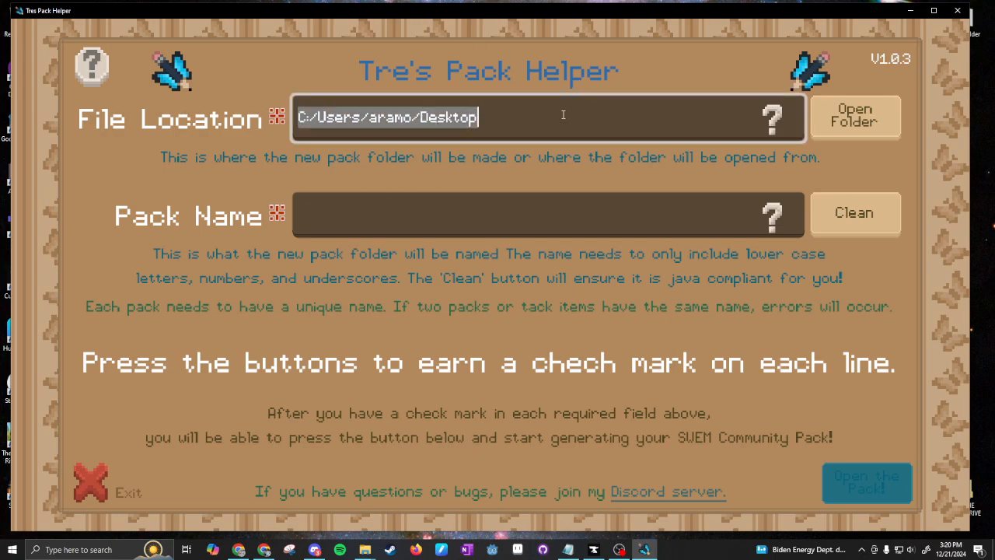
{"action": "left_click", "coordinate": [854, 116]}
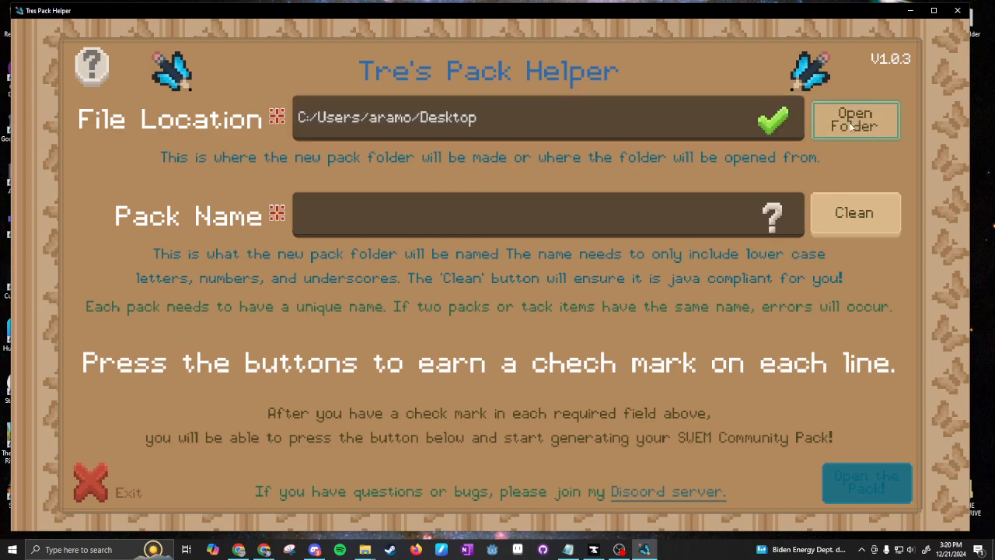
{"action": "left_click_drag", "start_coordinate": [208, 27], "coordinate": [333, 99]}
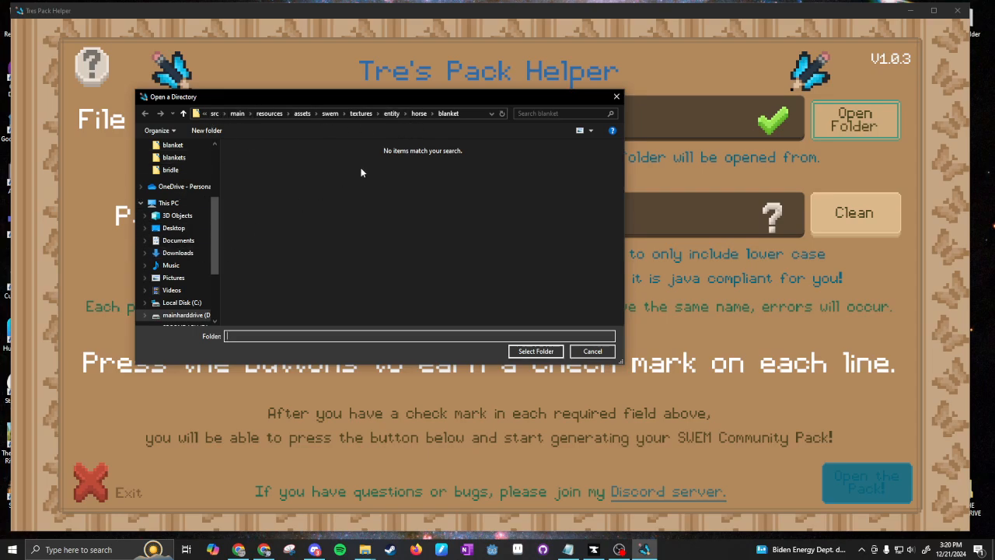
{"action": "scroll", "coordinate": [209, 241], "scroll_direction": "down", "scroll_amount": 1}
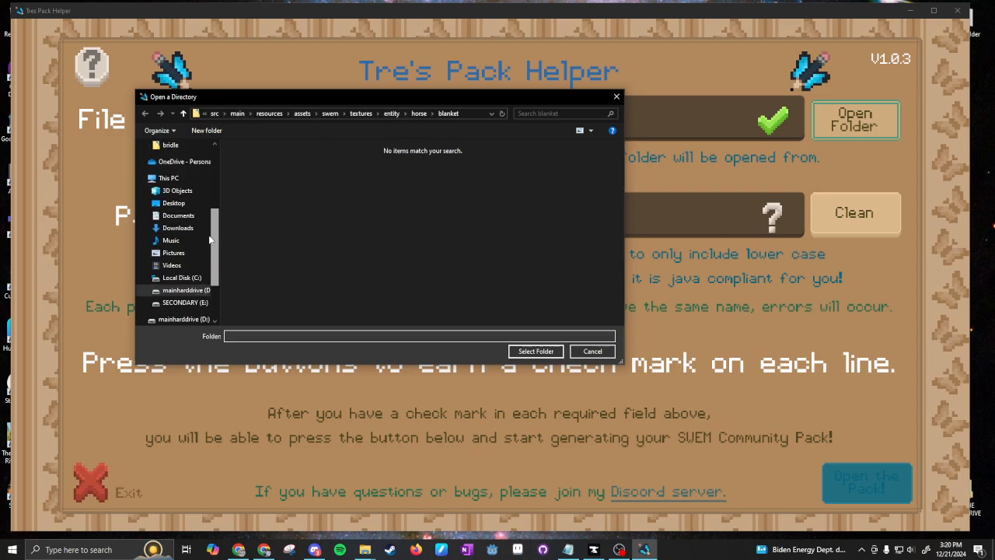
{"action": "left_click", "coordinate": [172, 203]}
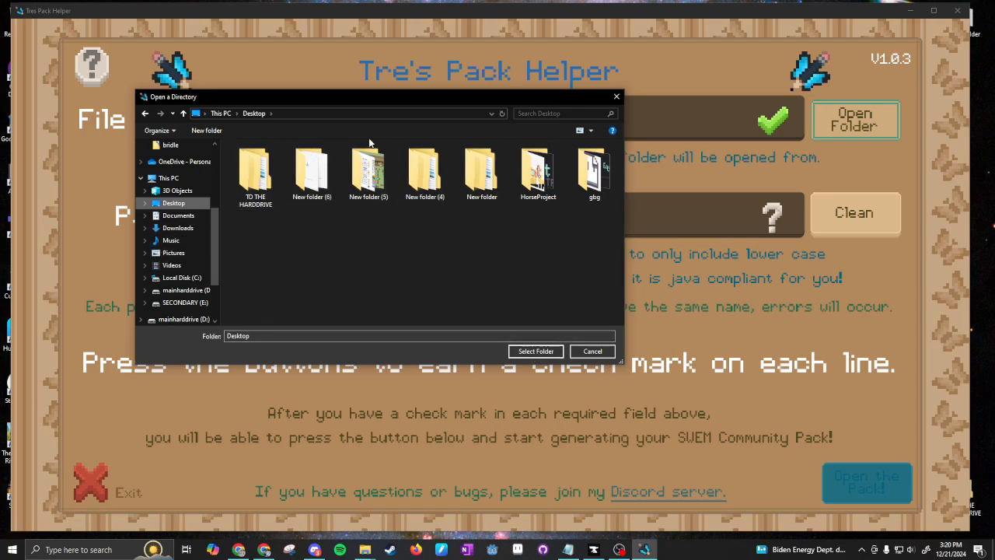
{"action": "left_click", "coordinate": [534, 352]}
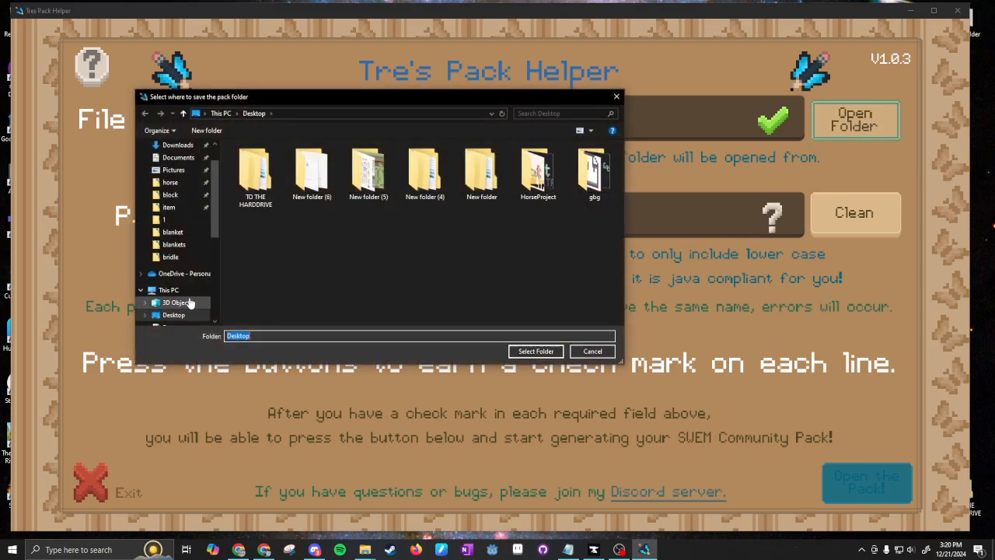
Browse to Local Disk (C:) through This PC as the starting point for the pack's save location.
{"action": "scroll", "coordinate": [183, 303], "scroll_direction": "down", "scroll_amount": 1}
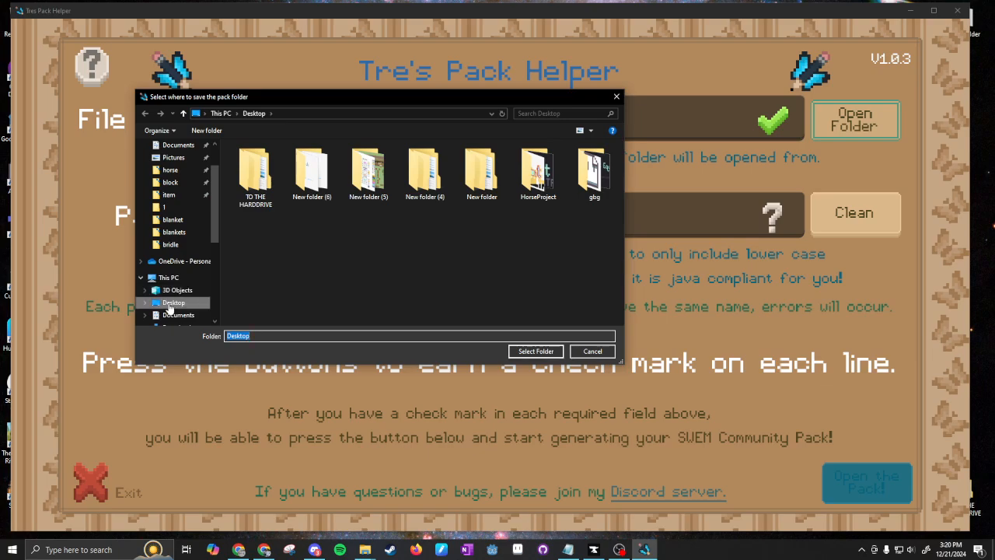
{"action": "scroll", "coordinate": [168, 309], "scroll_direction": "down", "scroll_amount": 2}
{"action": "left_click", "coordinate": [169, 215]}
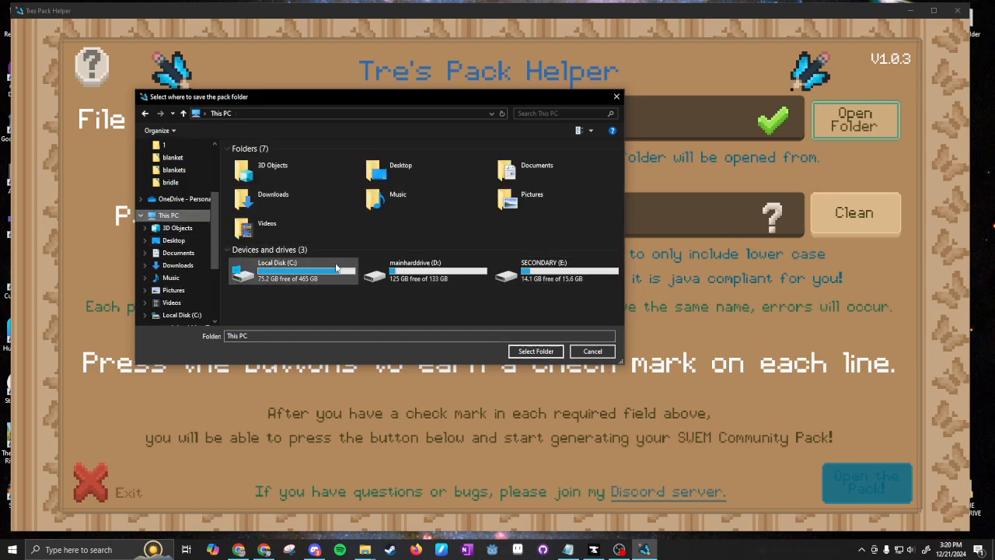
{"action": "double_click", "coordinate": [336, 268]}
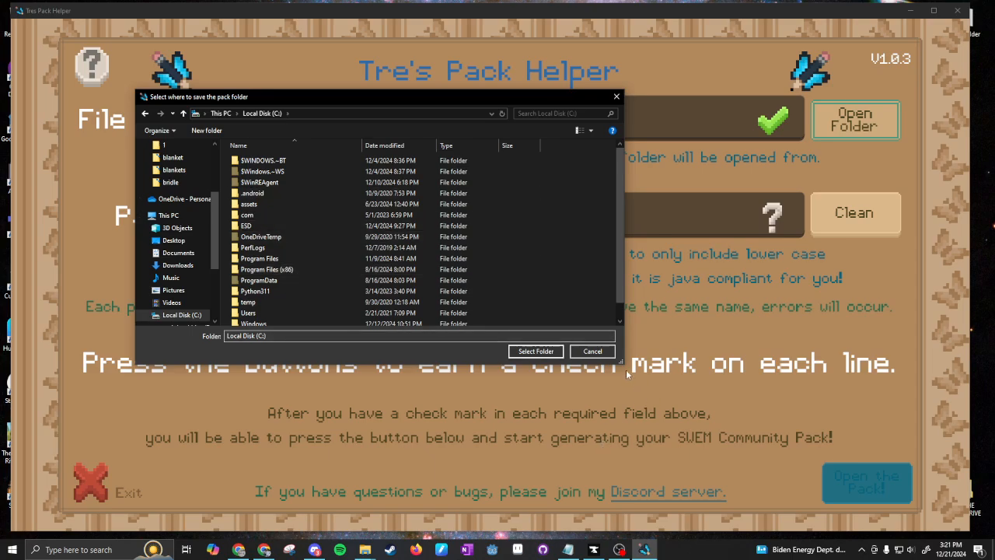
Display the folders on the C: drive as large icons and enlarge the folder selection dialog.
{"action": "left_click", "coordinate": [591, 131]}
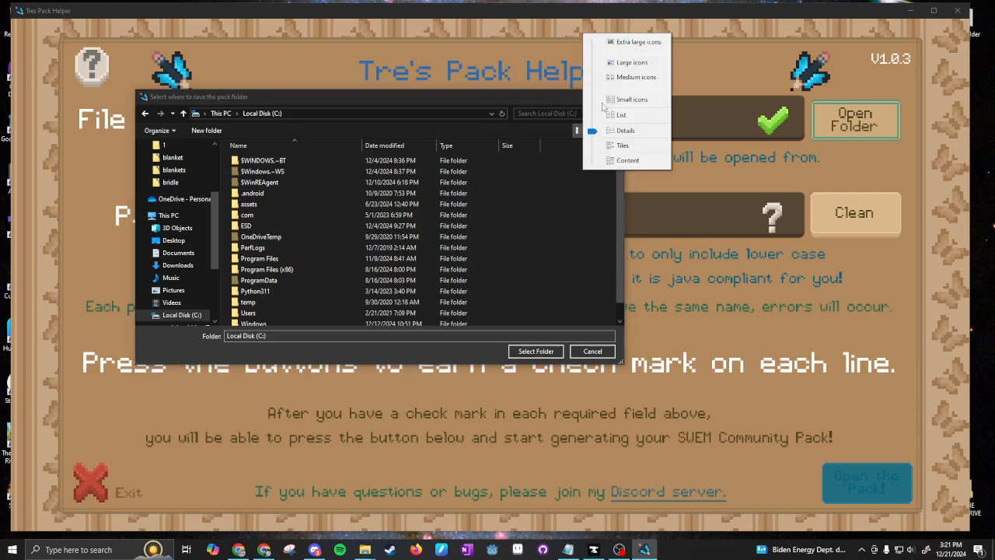
{"action": "left_click", "coordinate": [630, 100]}
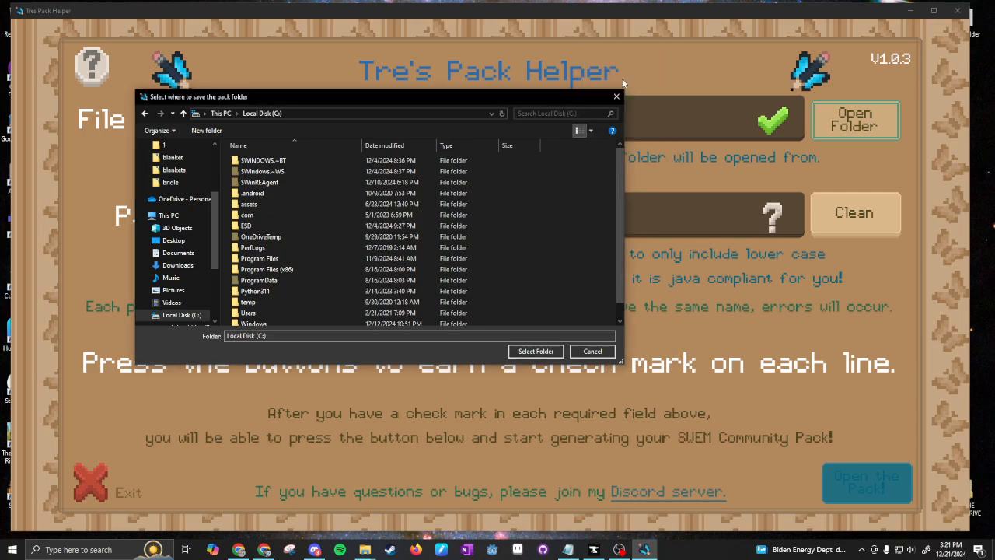
{"action": "left_click", "coordinate": [590, 131]}
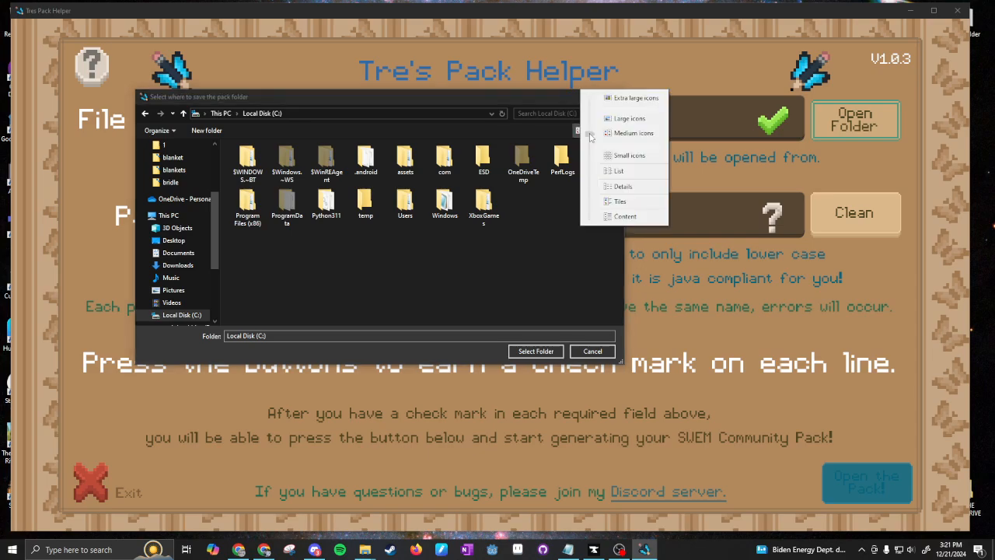
{"action": "left_click", "coordinate": [614, 122]}
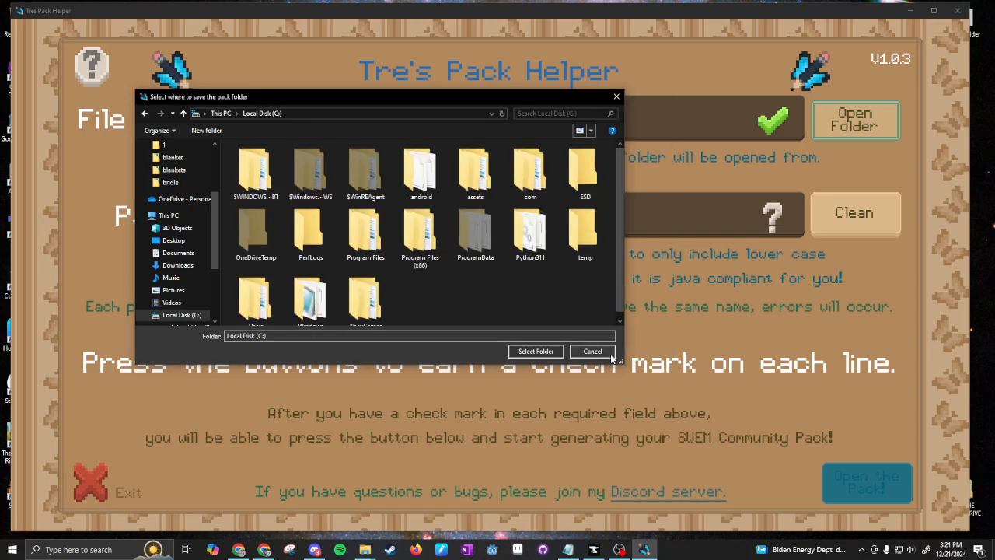
{"action": "left_click_drag", "start_coordinate": [622, 364], "coordinate": [675, 400]}
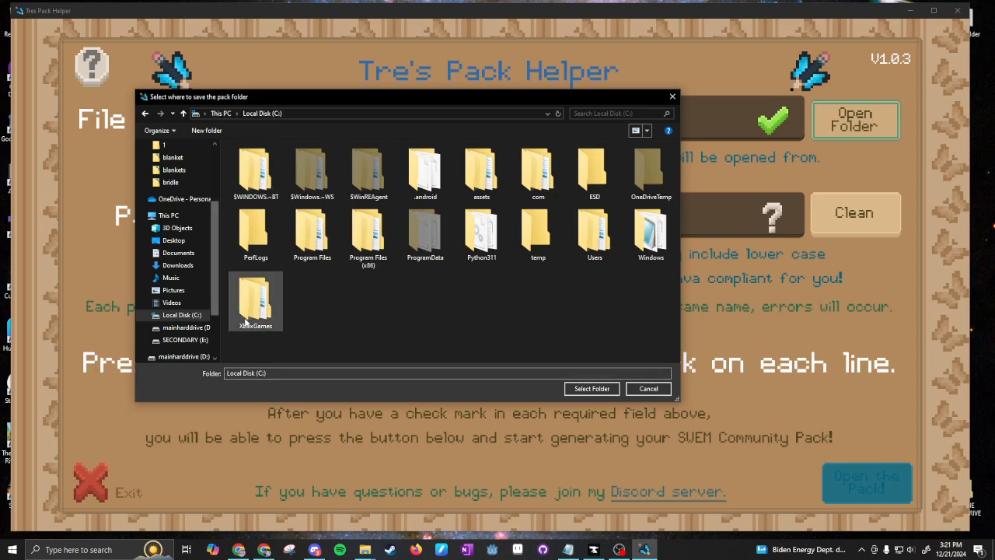
Go into Users, the personal user folder, and on through curseforge and minecraft to the Instances folder.
{"action": "double_click", "coordinate": [595, 234]}
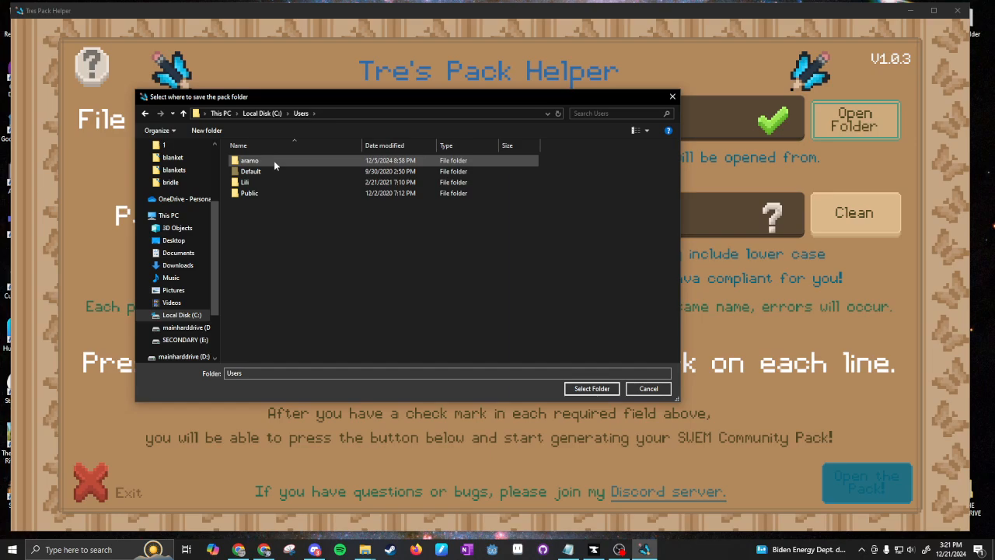
{"action": "double_click", "coordinate": [274, 160]}
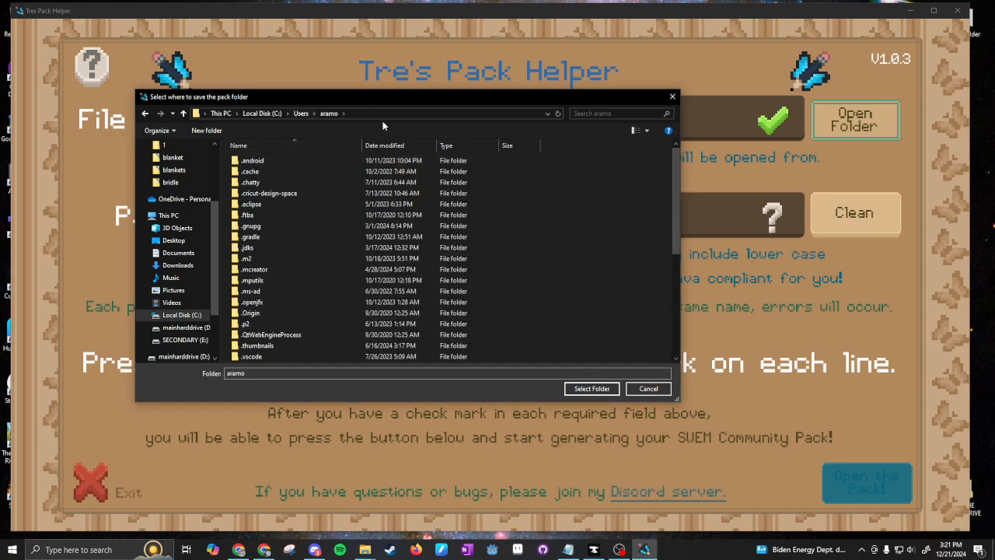
{"action": "scroll", "coordinate": [280, 292], "scroll_direction": "down", "scroll_amount": 5}
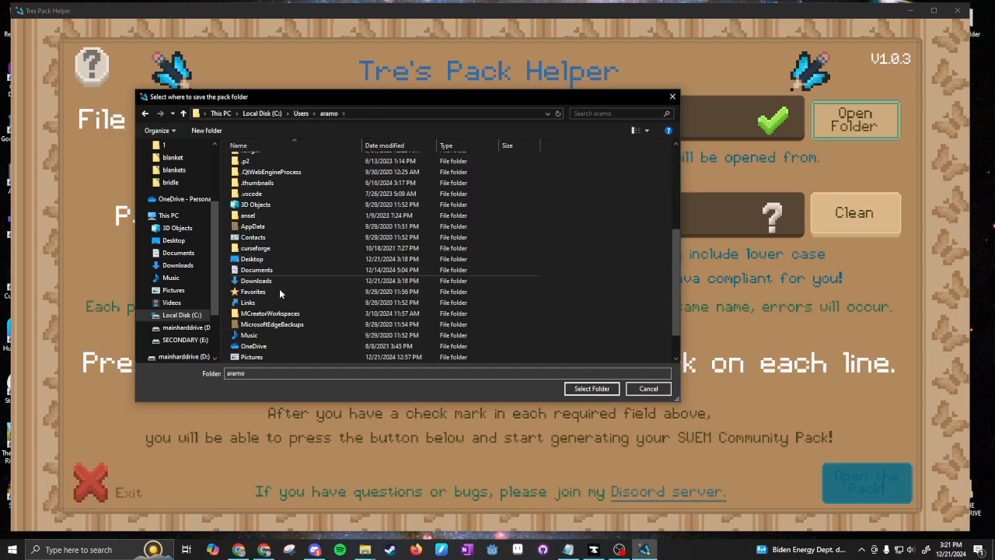
{"action": "double_click", "coordinate": [266, 249]}
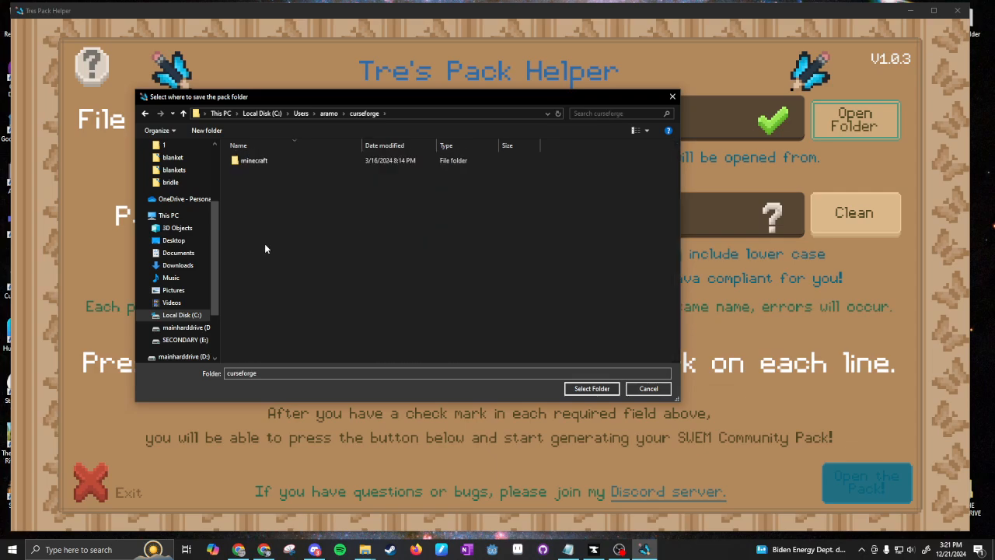
{"action": "double_click", "coordinate": [250, 161]}
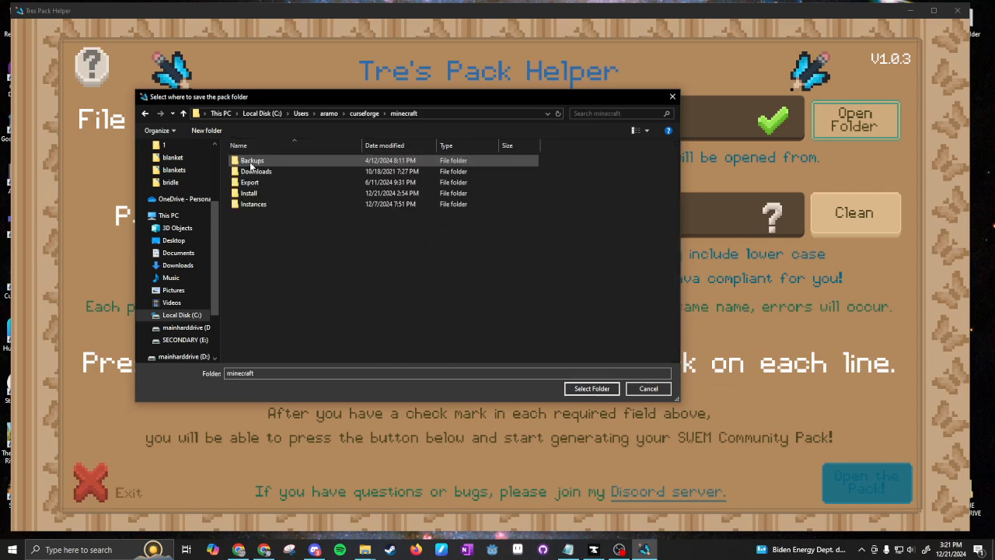
{"action": "double_click", "coordinate": [257, 205]}
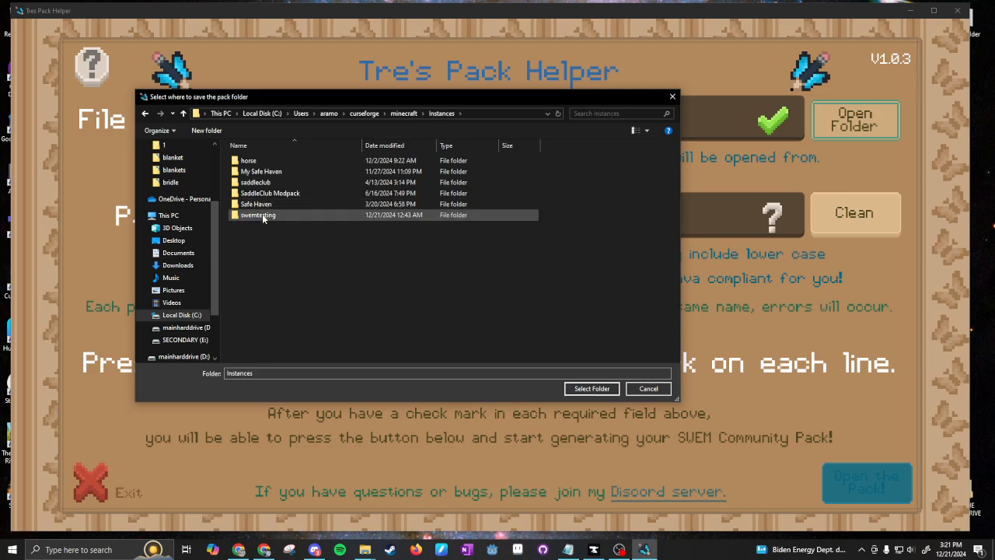
Set the pack's file location to the community-packs folder inside swemtesting/config/swem.
{"action": "left_click", "coordinate": [259, 216]}
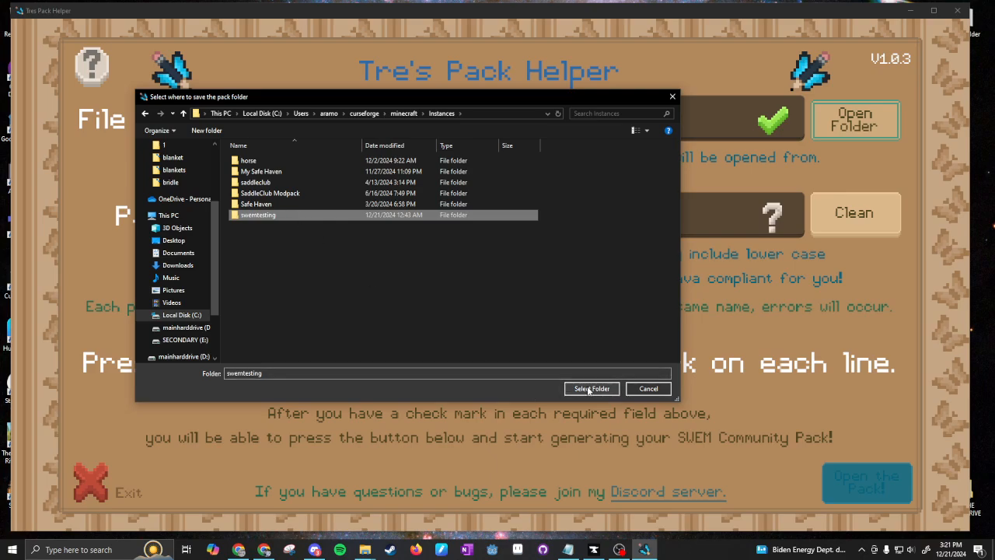
{"action": "double_click", "coordinate": [293, 217]}
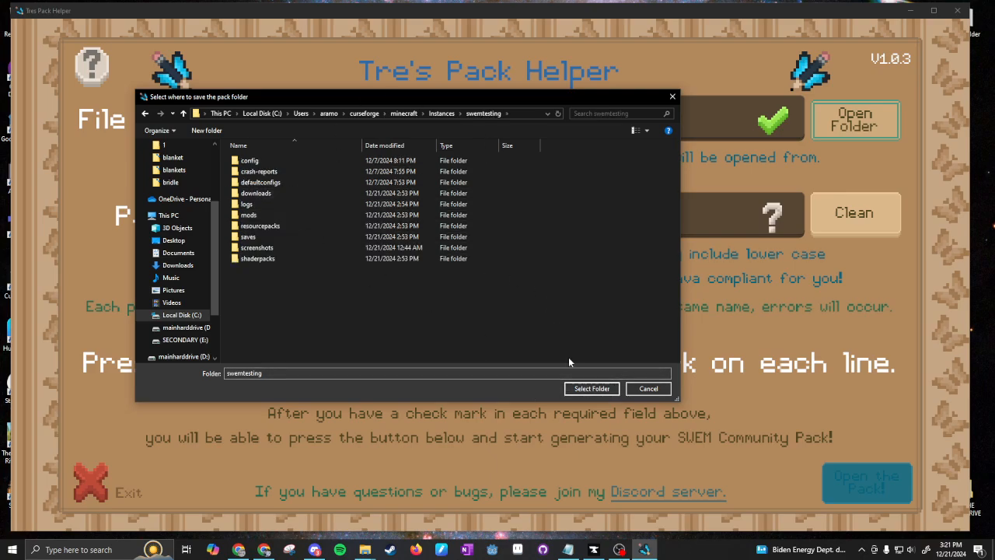
{"action": "double_click", "coordinate": [255, 161]}
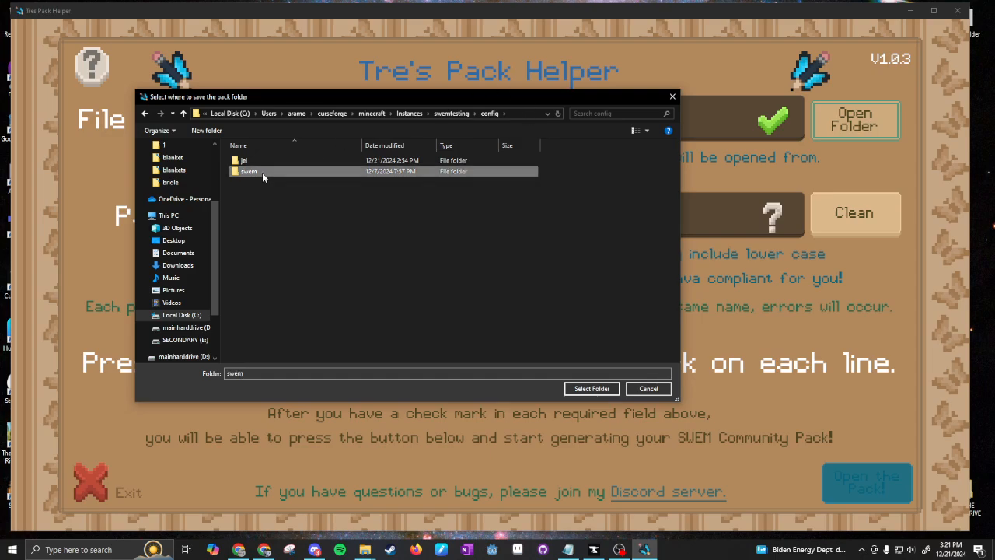
{"action": "double_click", "coordinate": [262, 171]}
{"action": "double_click", "coordinate": [264, 161]}
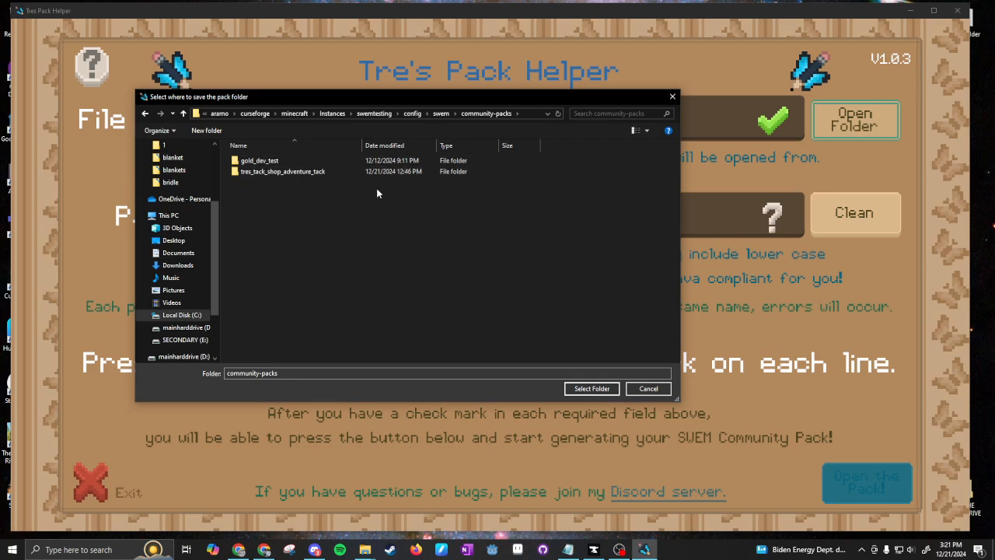
{"action": "left_click", "coordinate": [591, 390]}
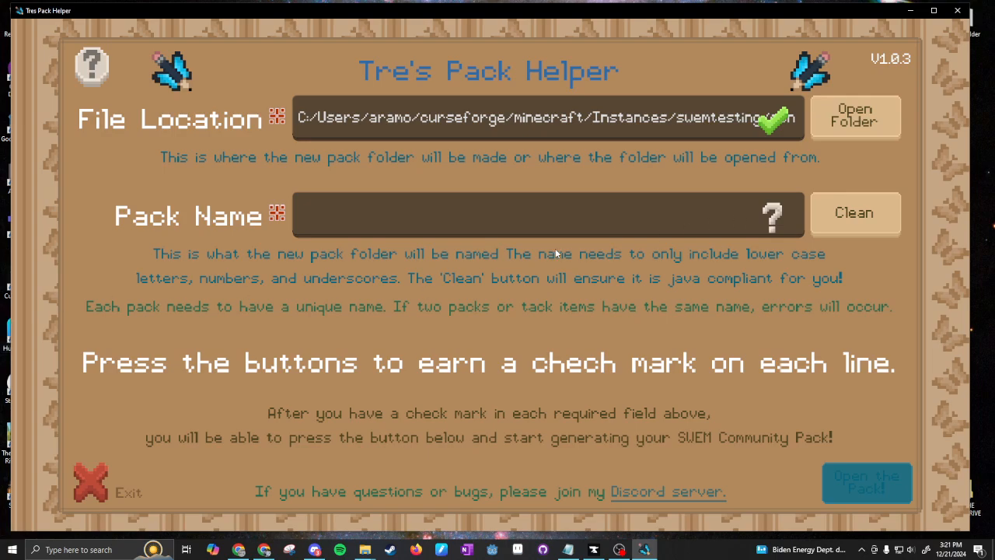
Name the pack "tres tack shop butterfly morpho" and clean the name to make it Java compliant.
{"action": "left_click", "coordinate": [545, 219]}
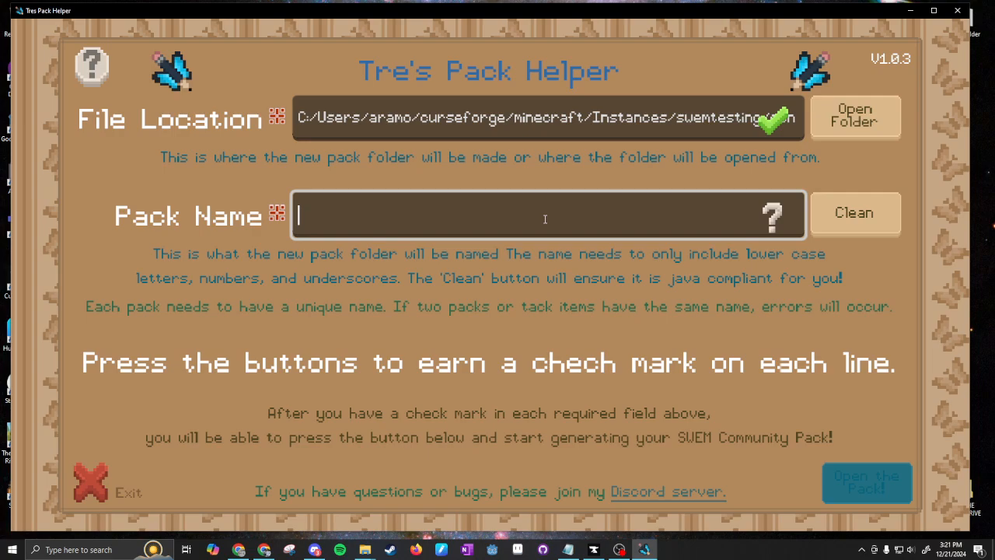
{"action": "type", "text": "tres tack shop"}
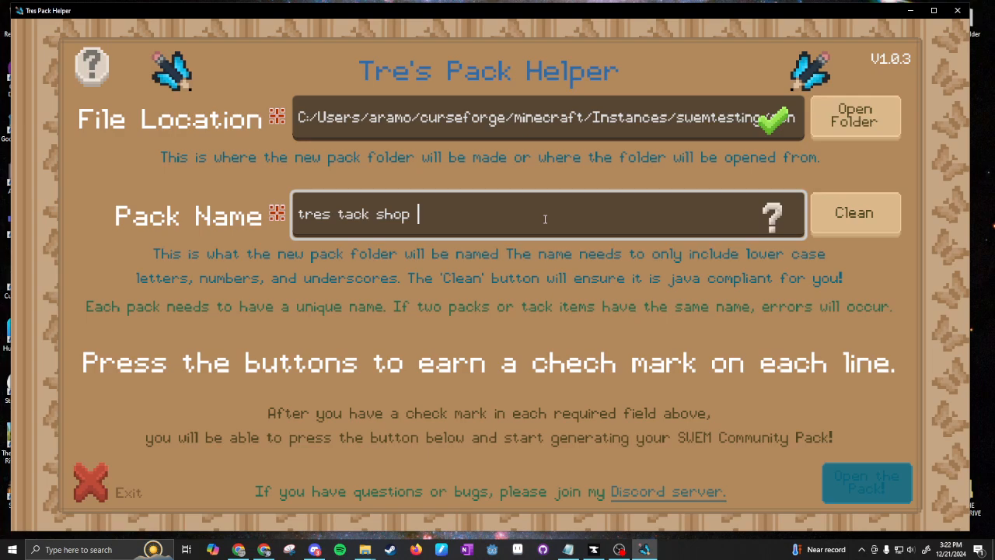
{"action": "type", "text": " butterfly morpho"}
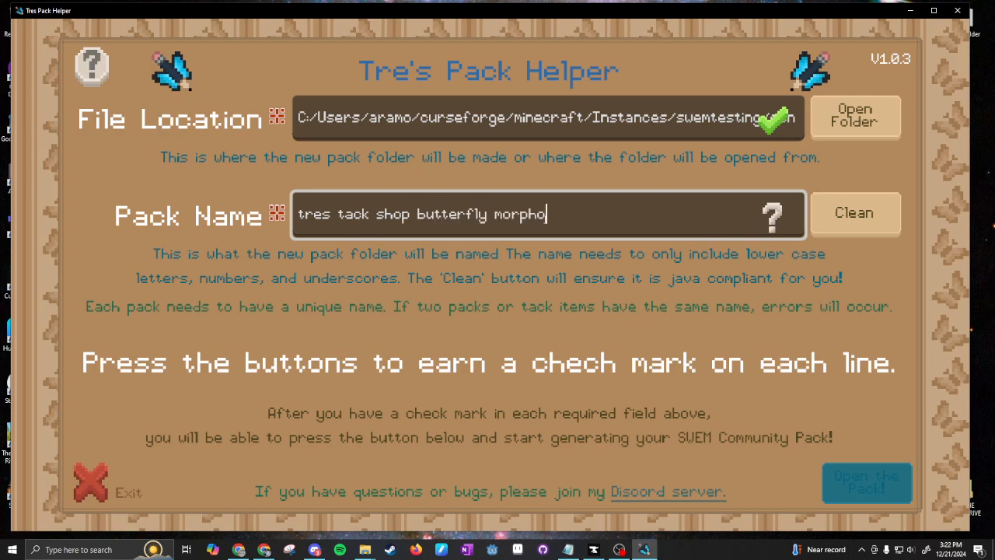
{"action": "left_click", "coordinate": [856, 217]}
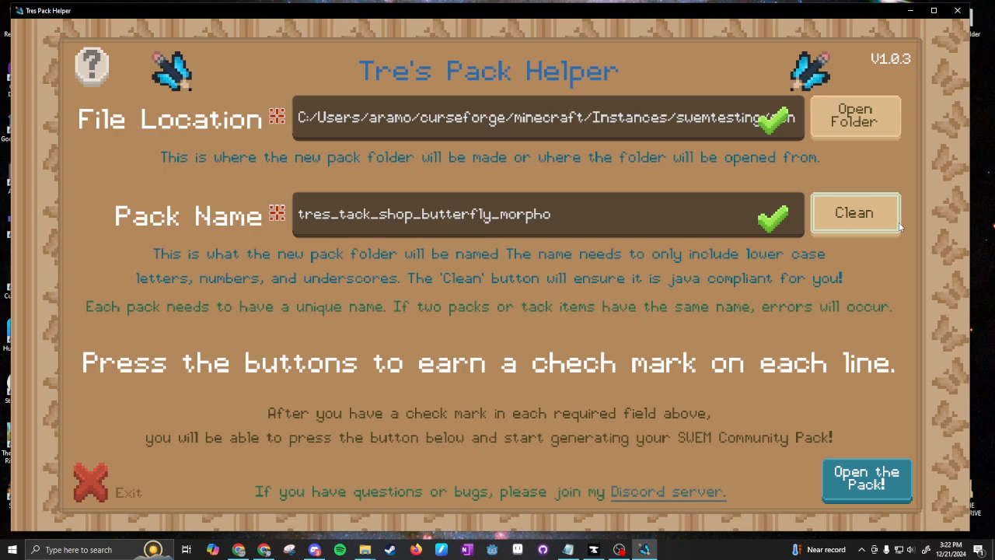
Try cleaning the pack name with "****DDDDD" appended, and restore it to tres_tack_shop_butterfly_morpho.
{"action": "left_click", "coordinate": [559, 217]}
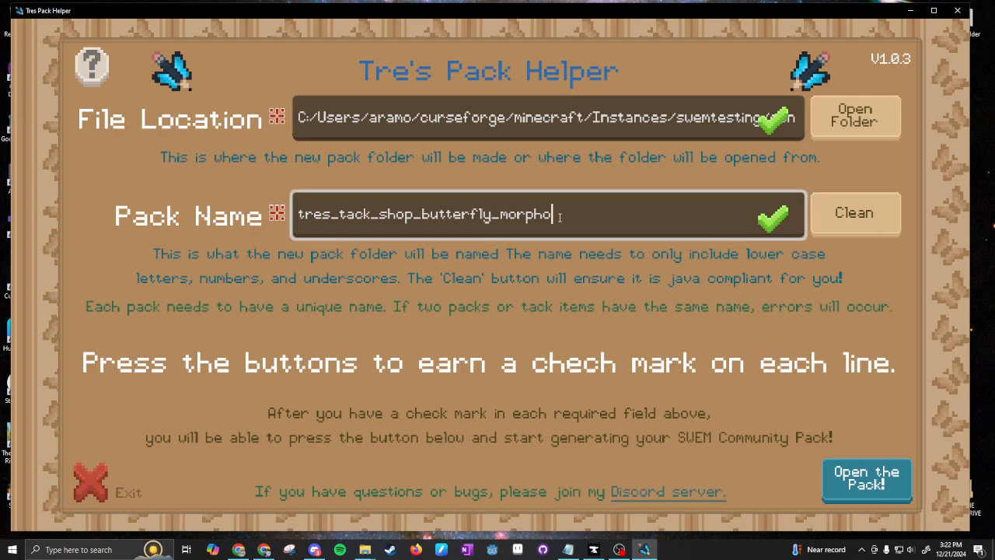
{"action": "type", "text": "****"}
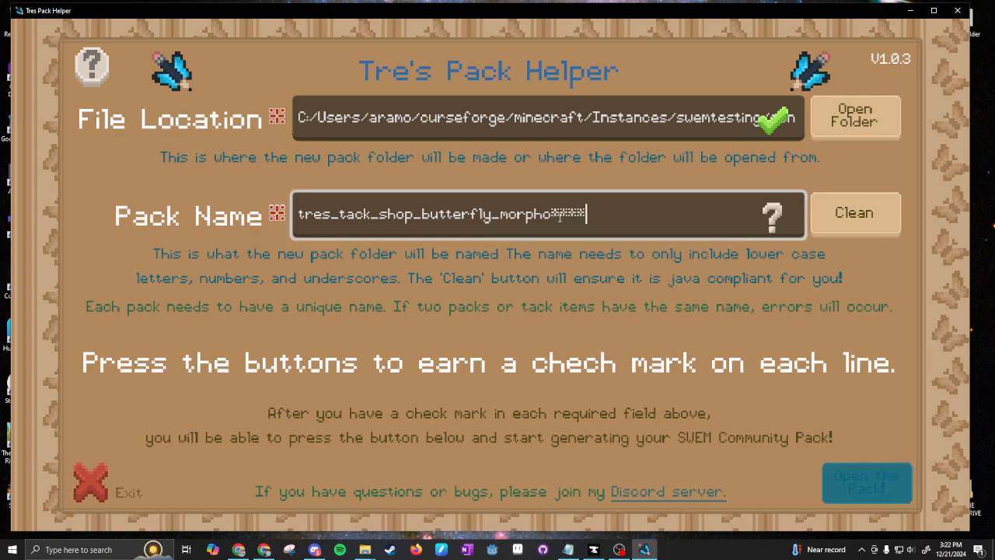
{"action": "type", "text": "DDDDD"}
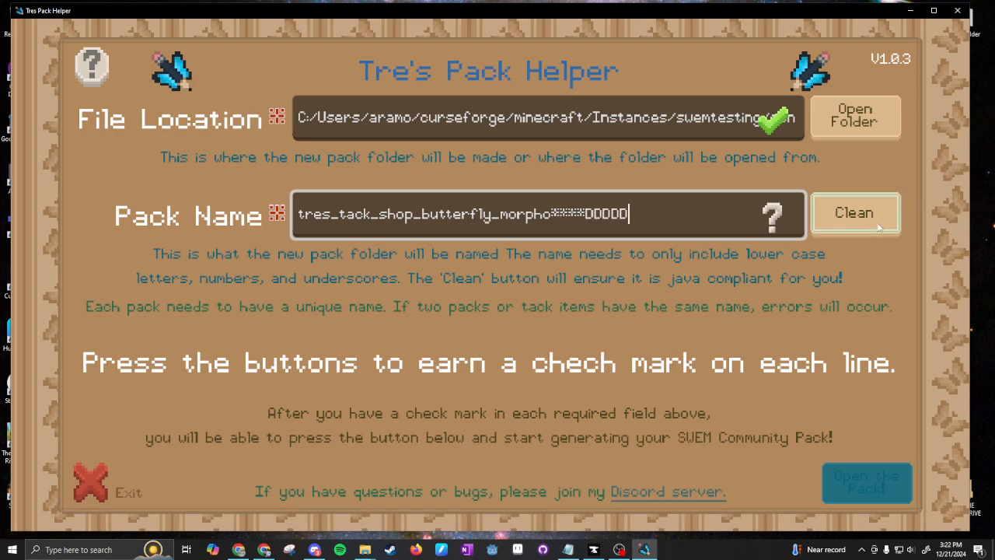
{"action": "left_click", "coordinate": [855, 213]}
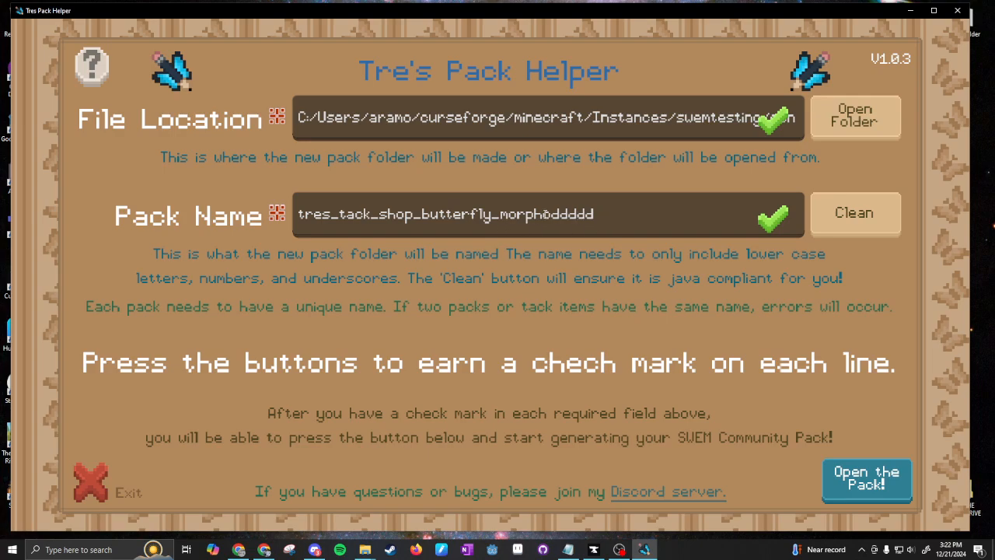
{"action": "left_click_drag", "start_coordinate": [552, 214], "coordinate": [617, 215]}
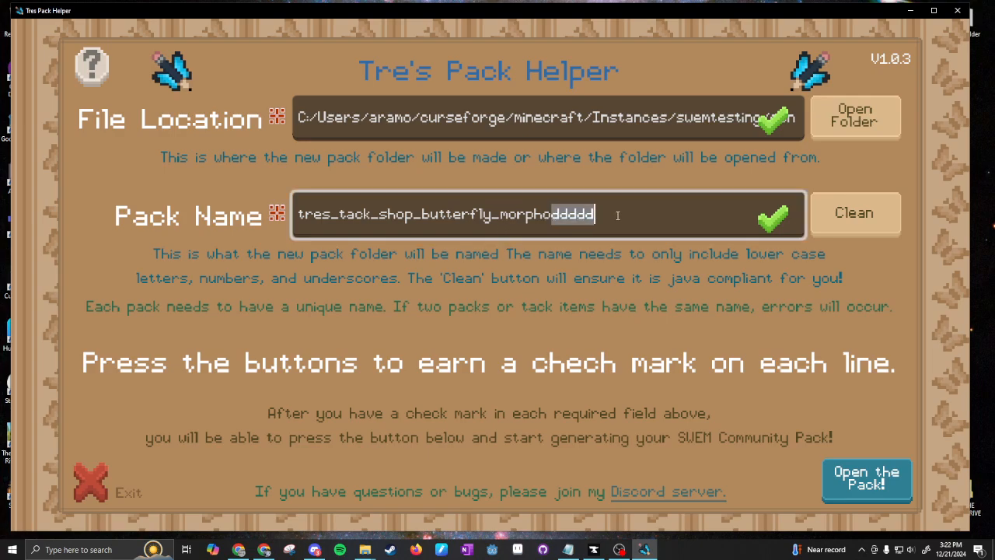
{"action": "key", "text": "BackSpace"}
{"action": "left_click", "coordinate": [848, 204]}
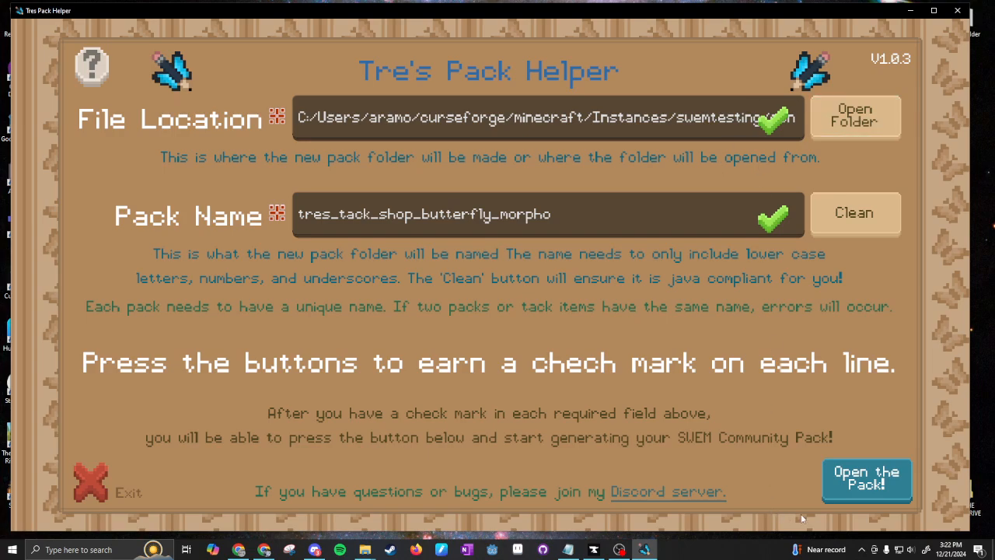
Generate the pack folder and enter the artist's username as the pack's default texture artist.
{"action": "left_click", "coordinate": [865, 480]}
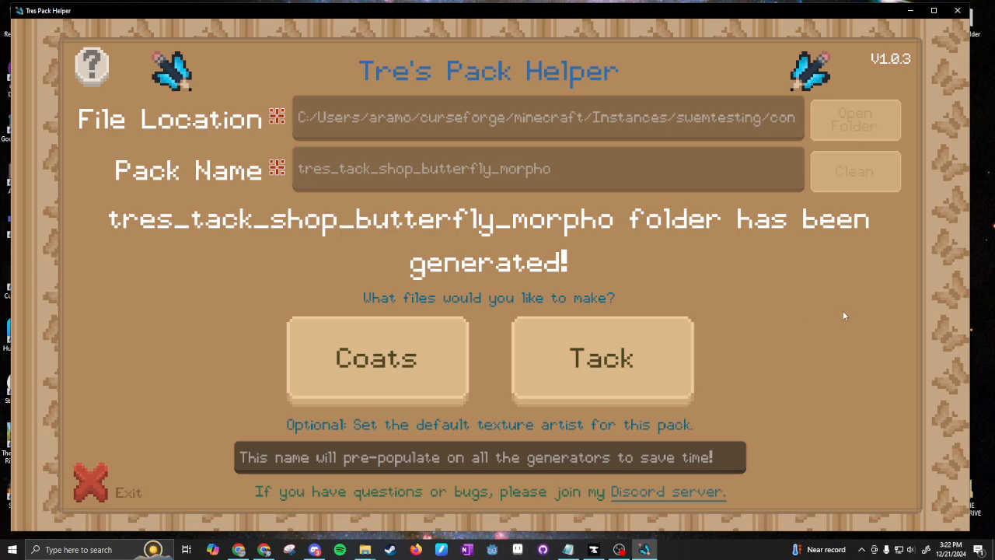
{"action": "left_click", "coordinate": [333, 463]}
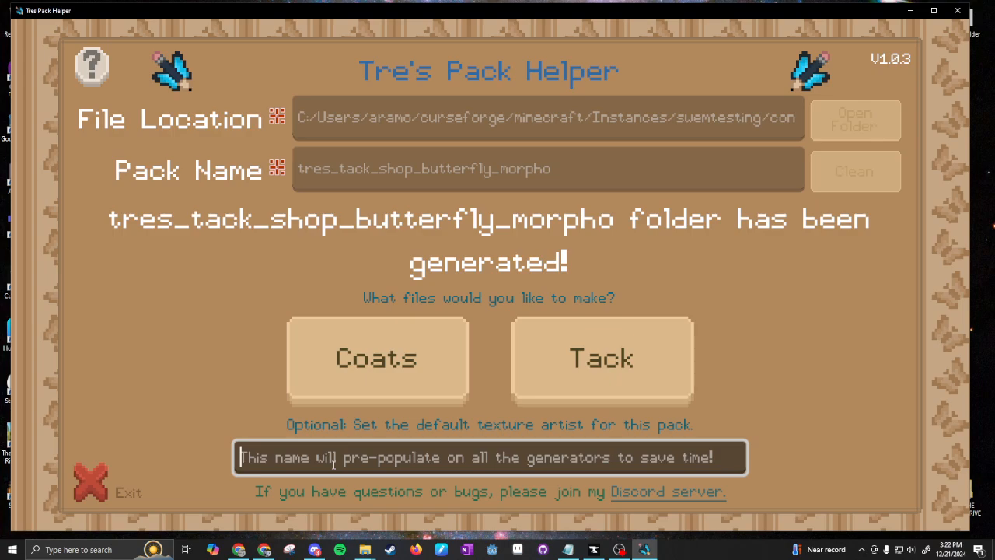
{"action": "type", "text": "kyraltre"}
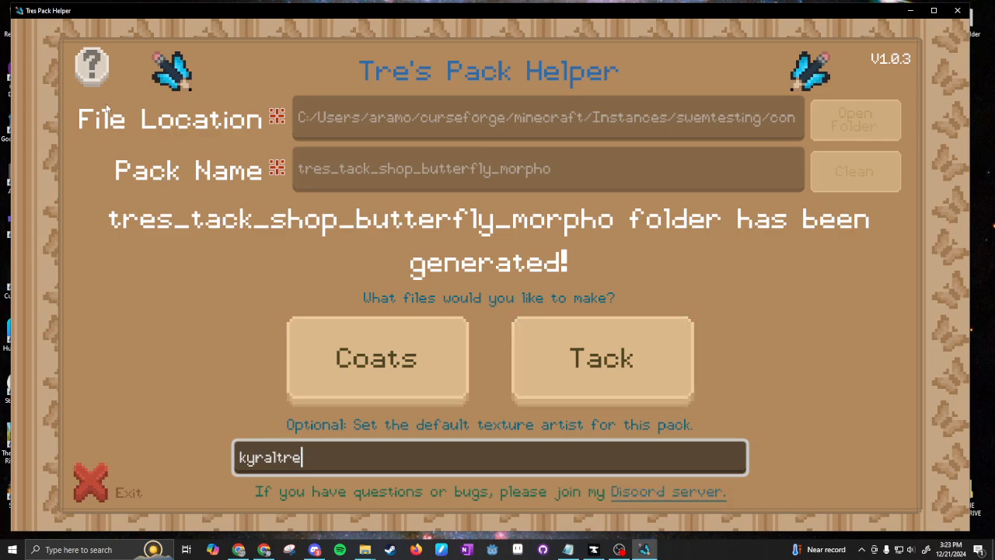
Look through the Frequently Asked Questions and the Pack Helper Credits, and return to the pack page.
{"action": "left_click", "coordinate": [92, 65]}
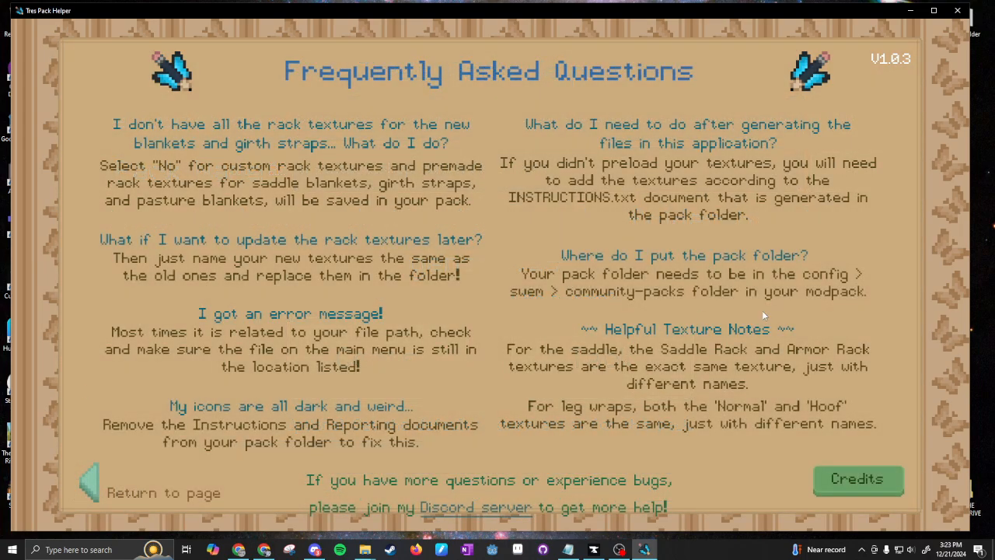
{"action": "left_click", "coordinate": [89, 484]}
{"action": "left_click", "coordinate": [92, 70]}
{"action": "left_click", "coordinate": [849, 488]}
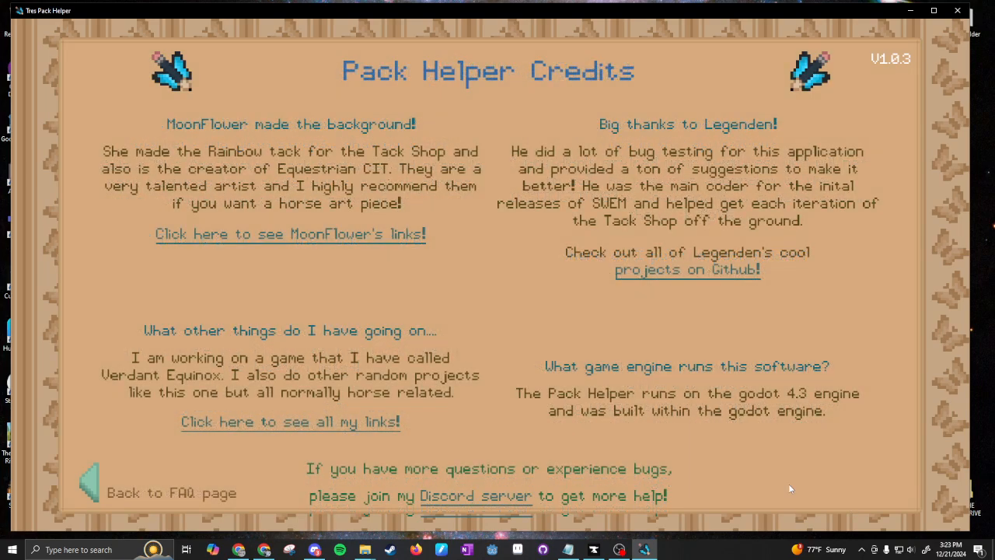
{"action": "left_click", "coordinate": [92, 487]}
{"action": "left_click", "coordinate": [92, 488]}
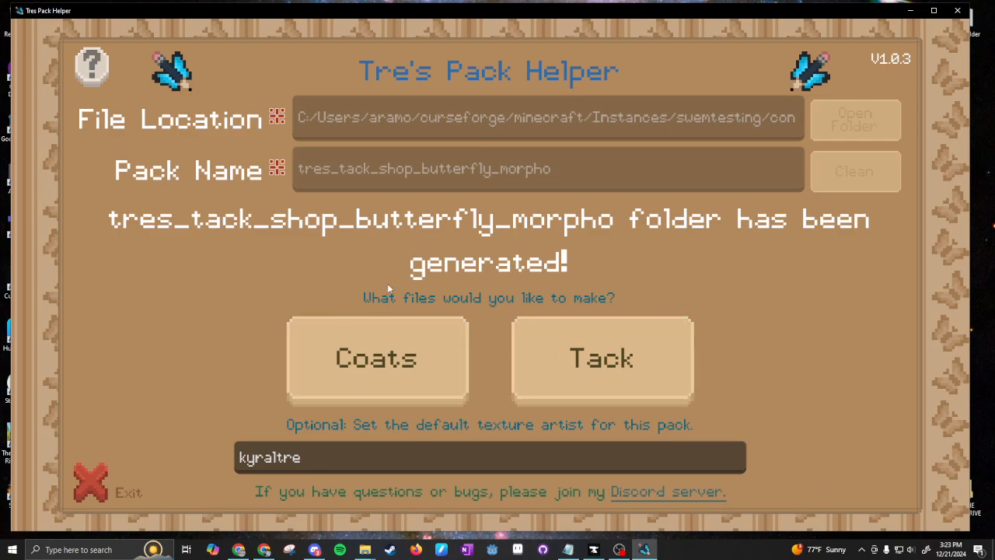
Start a new horse coat for the pack and go to its coat name.
{"action": "left_click", "coordinate": [395, 363]}
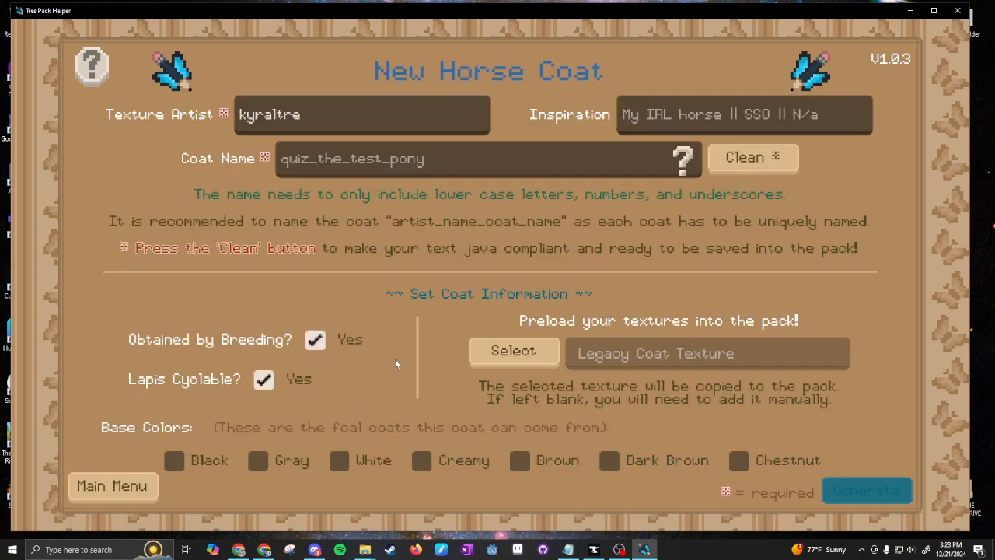
{"action": "left_click", "coordinate": [716, 114]}
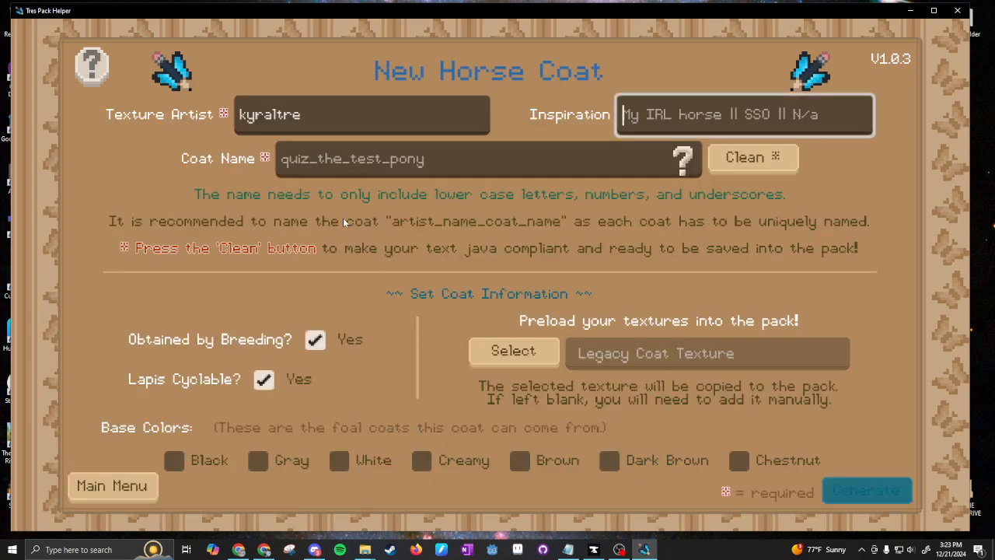
{"action": "left_click", "coordinate": [311, 125]}
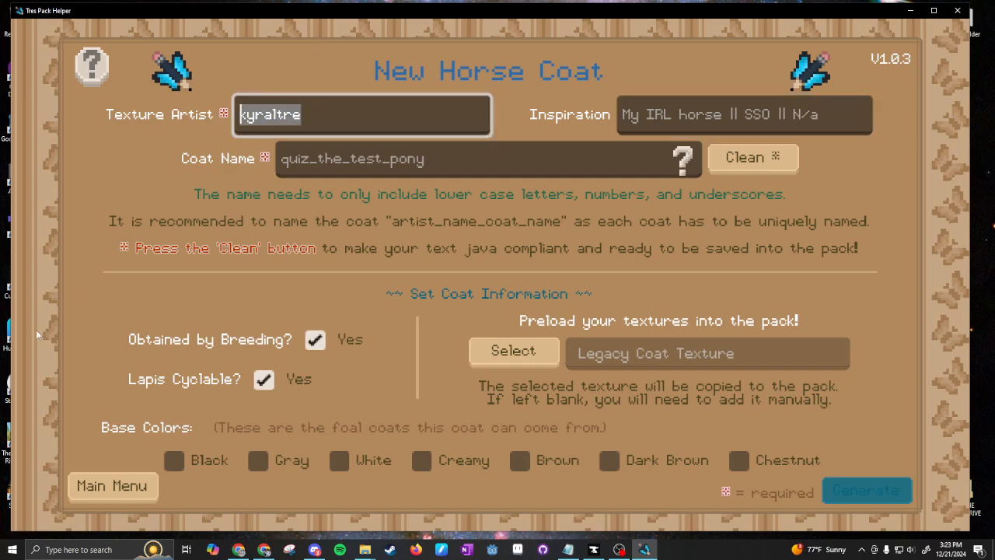
{"action": "key", "text": "Tab"}
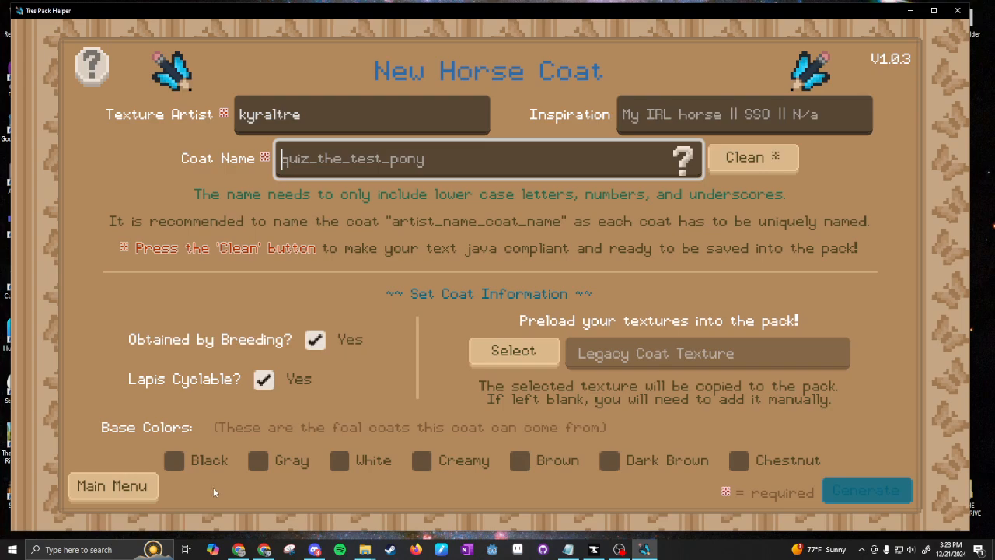
Try cleaning the coat name "FFSDFSDFSDSDF 6666 &&&&&" and clear the name again.
{"action": "type", "text": "FFSDFSDFSDSDF"}
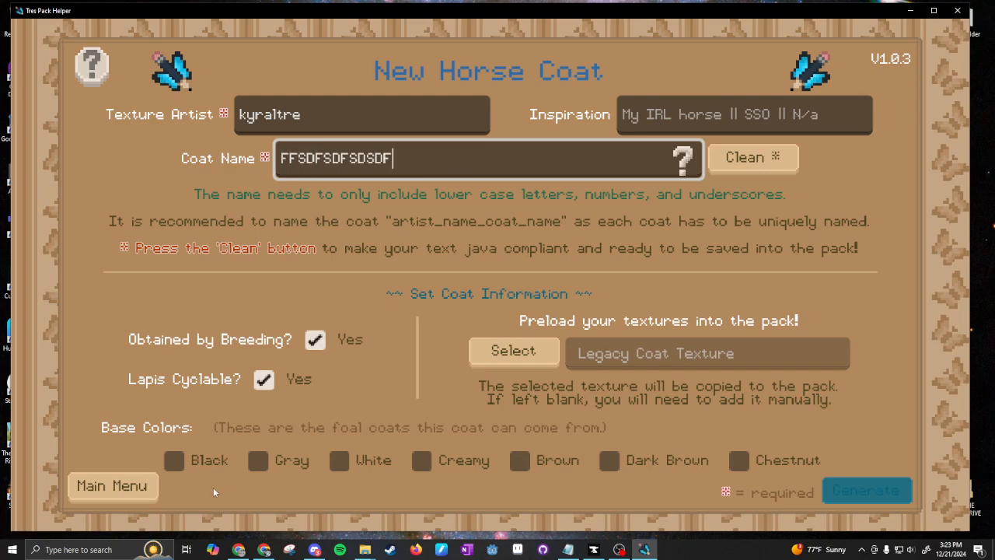
{"action": "type", "text": " 6666 &&&&&"}
{"action": "left_click", "coordinate": [774, 163]}
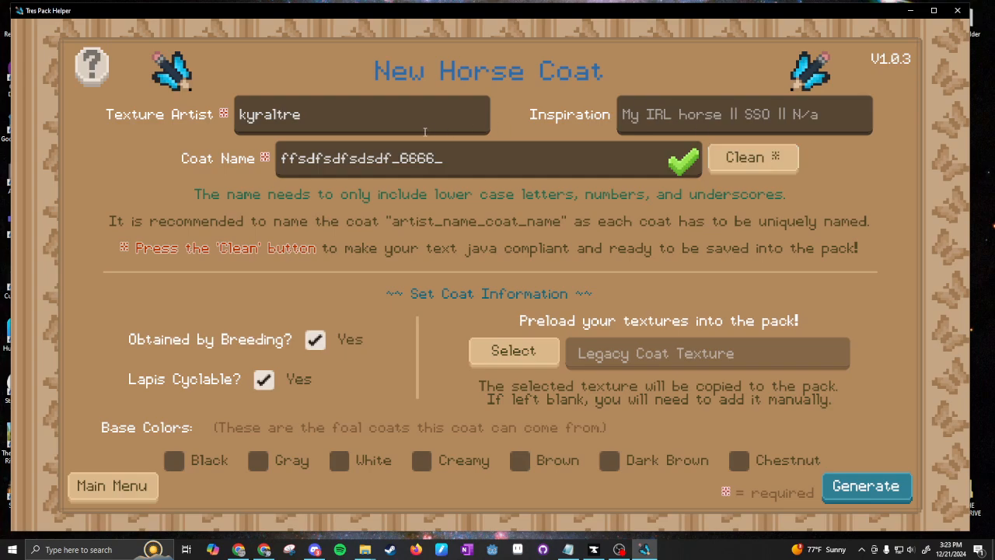
{"action": "left_click", "coordinate": [507, 171]}
{"action": "key", "text": "BackSpace"}
{"action": "key", "text": "BackSpace"}
{"action": "key", "text": "BackSpace"}
{"action": "key", "text": "BackSpace"}
{"action": "key", "text": "BackSpace"}
{"action": "key", "text": "BackSpace"}
{"action": "key", "text": "BackSpace"}
{"action": "key", "text": "BackSpace"}
{"action": "key", "text": "BackSpace"}
{"action": "key", "text": "BackSpace"}
{"action": "key", "text": "BackSpace"}
{"action": "key", "text": "BackSpace"}
{"action": "key", "text": "BackSpace"}
{"action": "key", "text": "BackSpace"}
{"action": "key", "text": "BackSpace"}
{"action": "key", "text": "BackSpace"}
{"action": "key", "text": "BackSpace"}
{"action": "key", "text": "BackSpace"}
{"action": "key", "text": "BackSpace"}
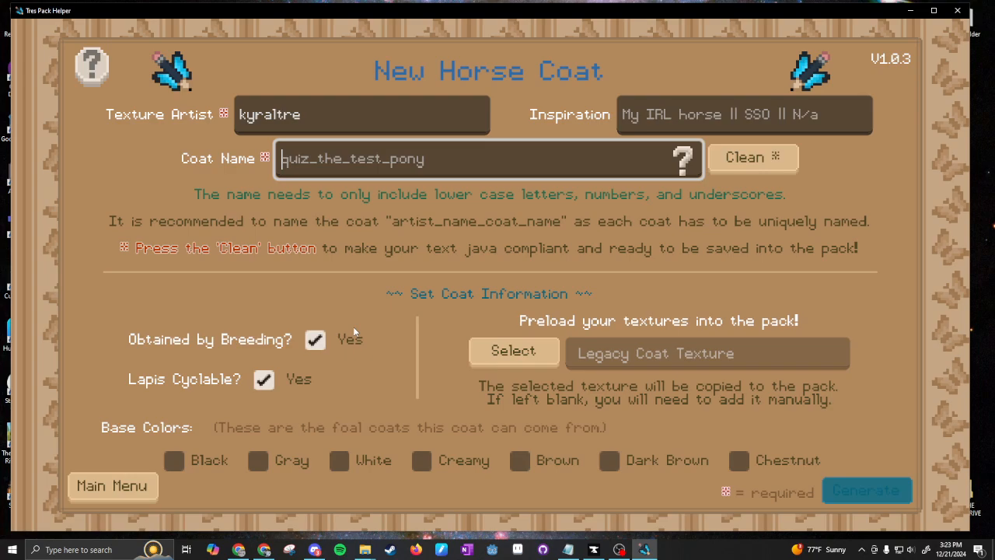
Name the coat "tre kiwi" and clean the name to make it Java compliant.
{"action": "type", "text": "tre"}
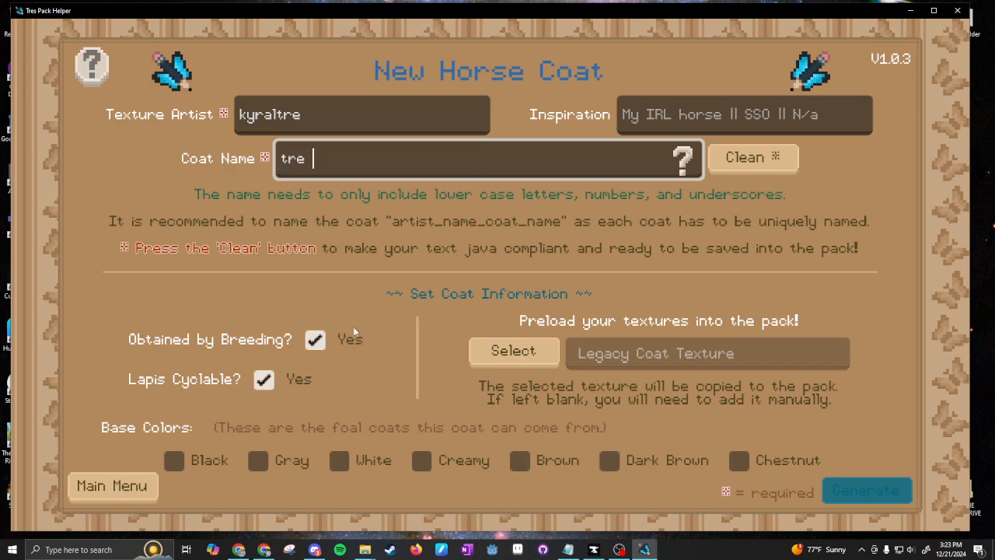
{"action": "type", "text": " kiwi"}
{"action": "left_click", "coordinate": [726, 157]}
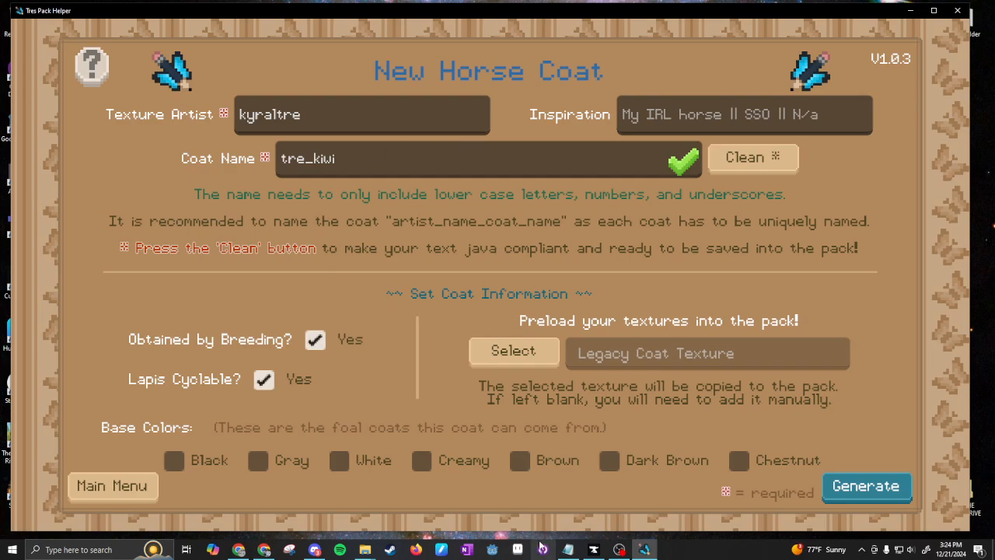
Try switching the coat's Obtained by Breeding and Lapis Cyclable options off and back on.
{"action": "left_click", "coordinate": [315, 342]}
{"action": "left_click", "coordinate": [315, 342]}
{"action": "left_click", "coordinate": [263, 381]}
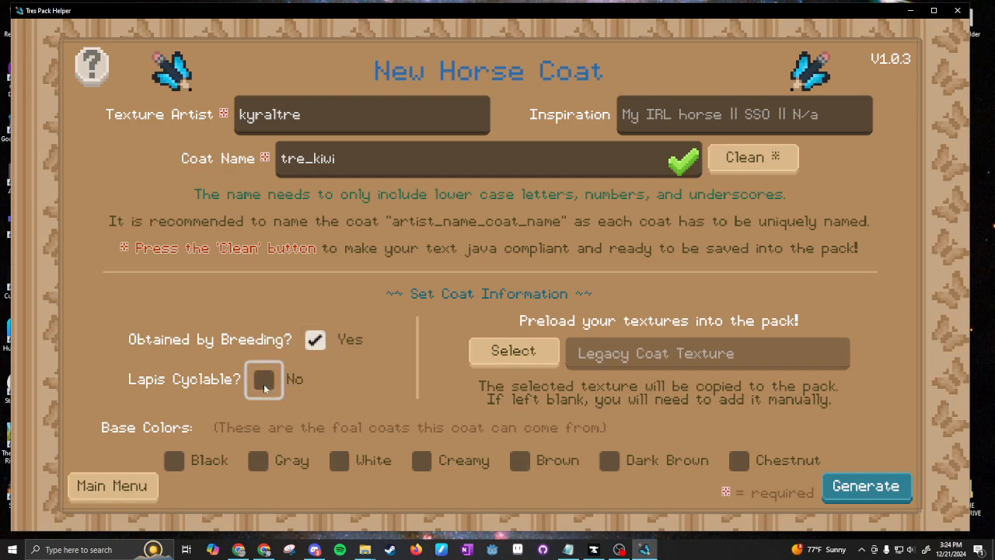
{"action": "left_click", "coordinate": [264, 389]}
Set the coat's base colors to Black, White, Brown, Dark Brown and Chestnut, and generate the coat.
{"action": "left_click", "coordinate": [174, 461]}
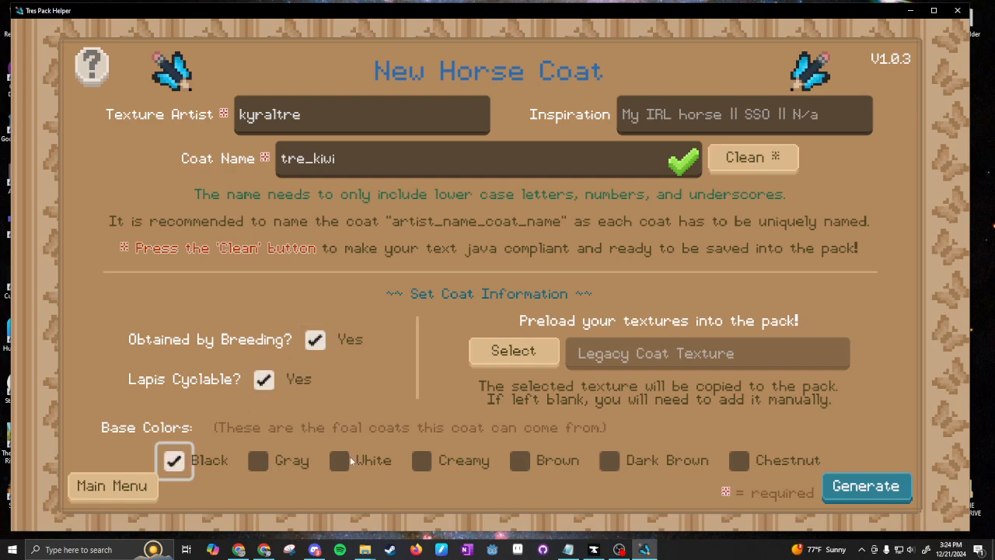
{"action": "left_click", "coordinate": [339, 461]}
{"action": "left_click", "coordinate": [519, 463]}
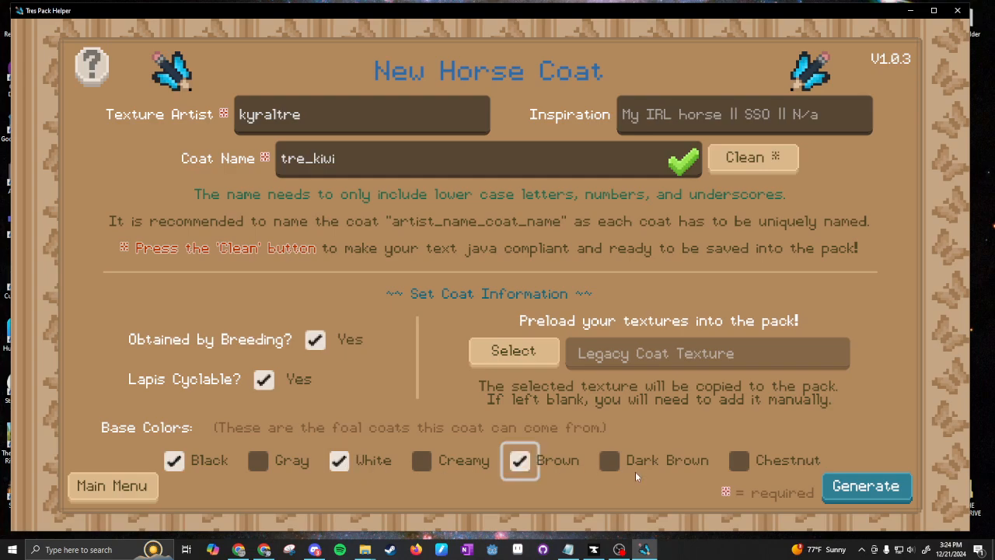
{"action": "left_click", "coordinate": [609, 463]}
{"action": "left_click", "coordinate": [734, 459]}
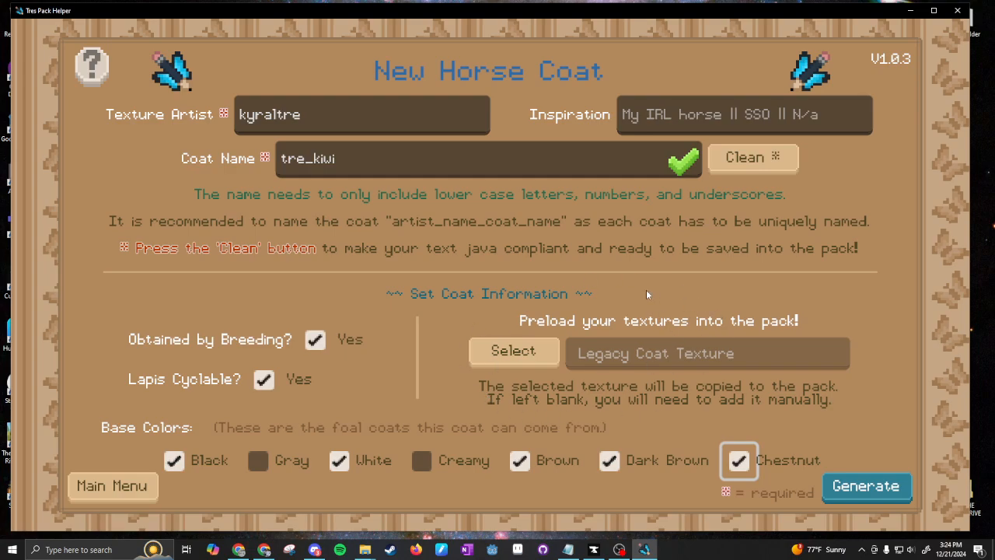
{"action": "left_click", "coordinate": [867, 485]}
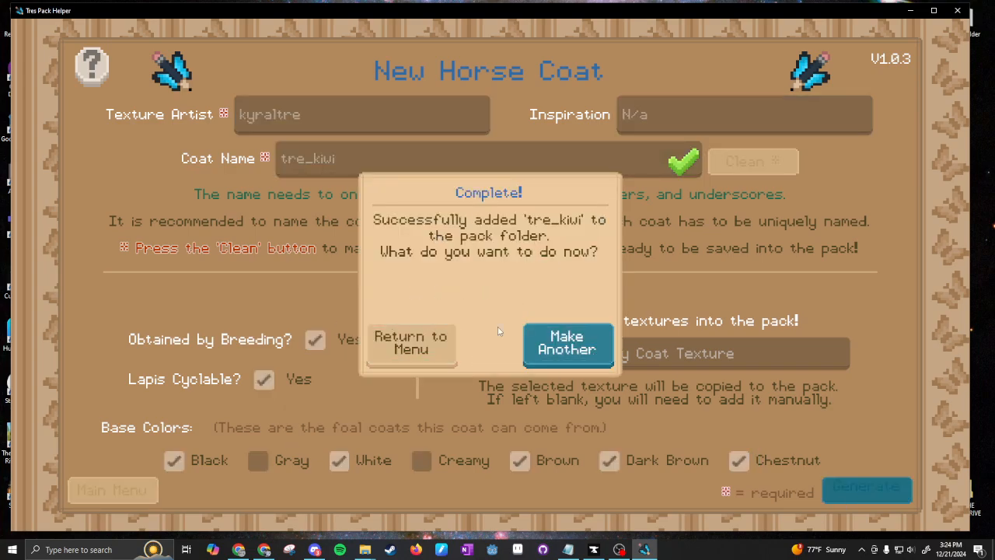
Start another horse coat, name it "tre kiwi" and clean the name.
{"action": "left_click", "coordinate": [570, 343]}
{"action": "left_click", "coordinate": [373, 164]}
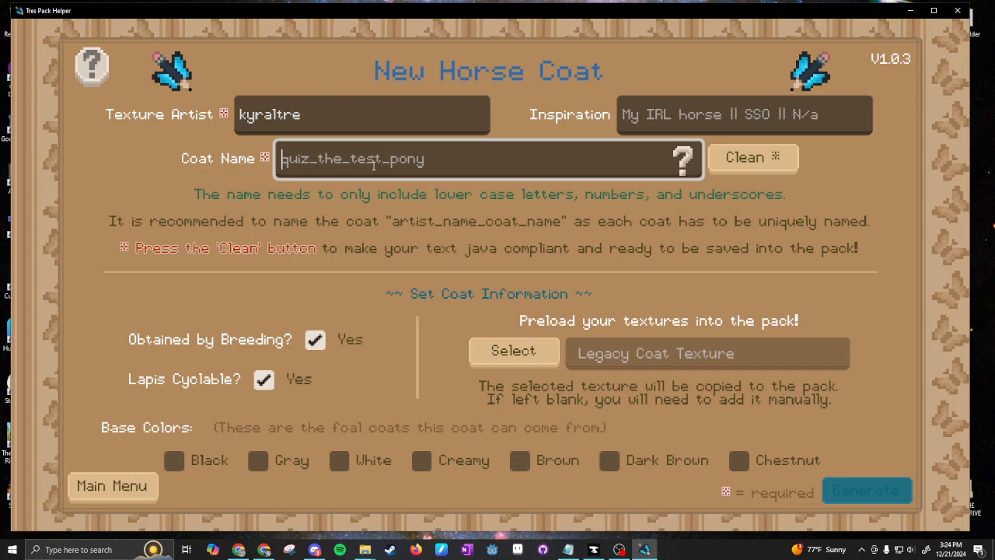
{"action": "type", "text": "tre kwi"}
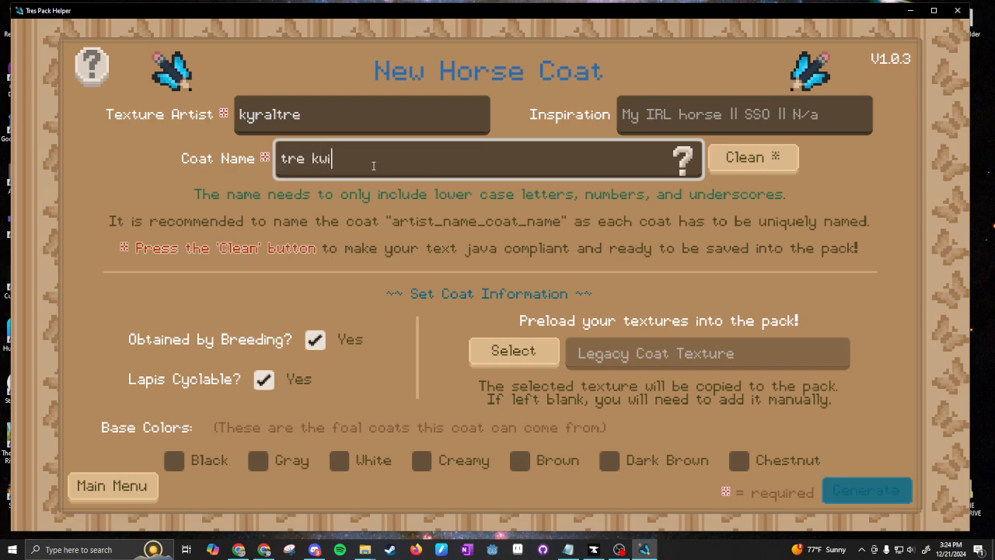
{"action": "key", "text": "BackSpace"}
{"action": "key", "text": "BackSpace"}
{"action": "type", "text": "iwi"}
{"action": "left_click", "coordinate": [749, 159]}
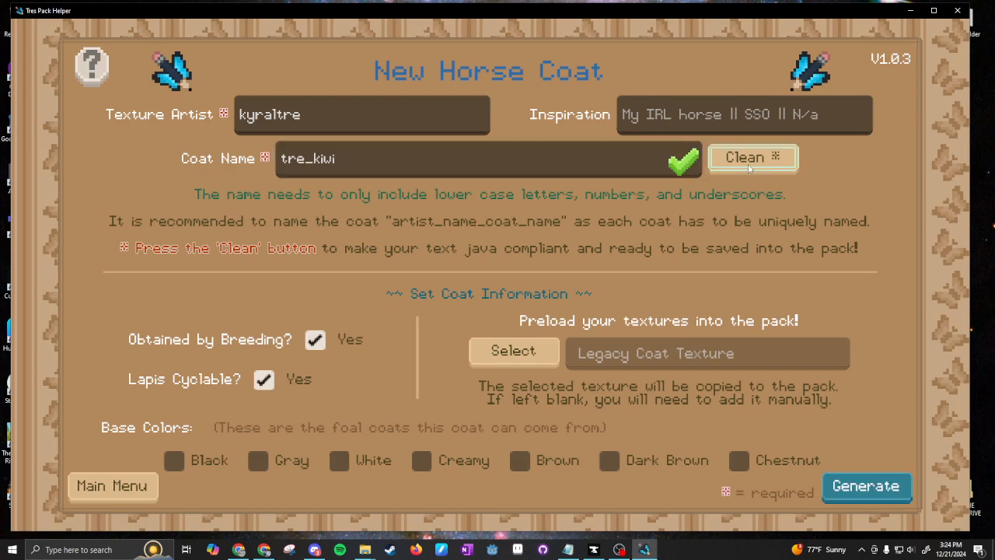
Generate the coat, overwriting the existing tre_kiwi, and return to the main menu.
{"action": "left_click", "coordinate": [867, 487]}
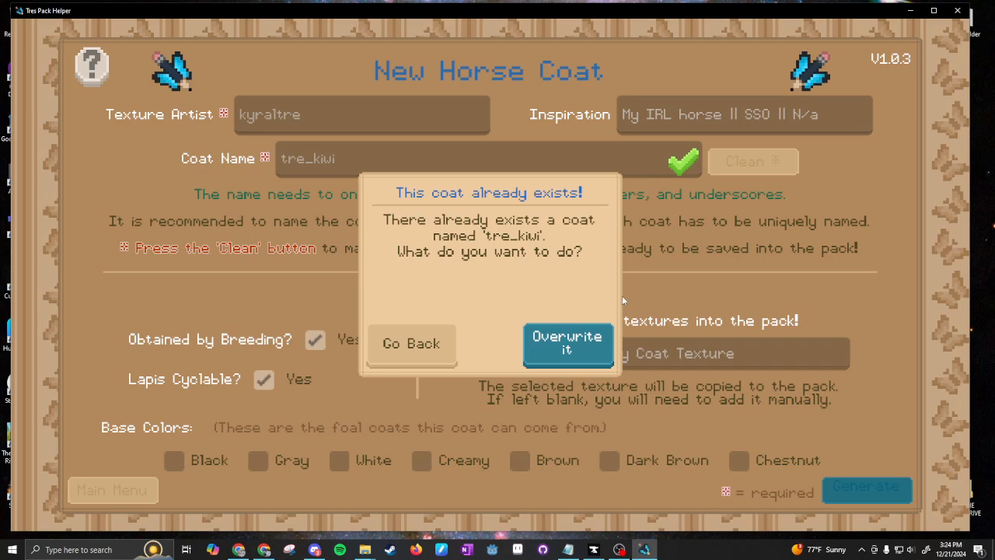
{"action": "left_click", "coordinate": [568, 343]}
{"action": "left_click", "coordinate": [410, 342]}
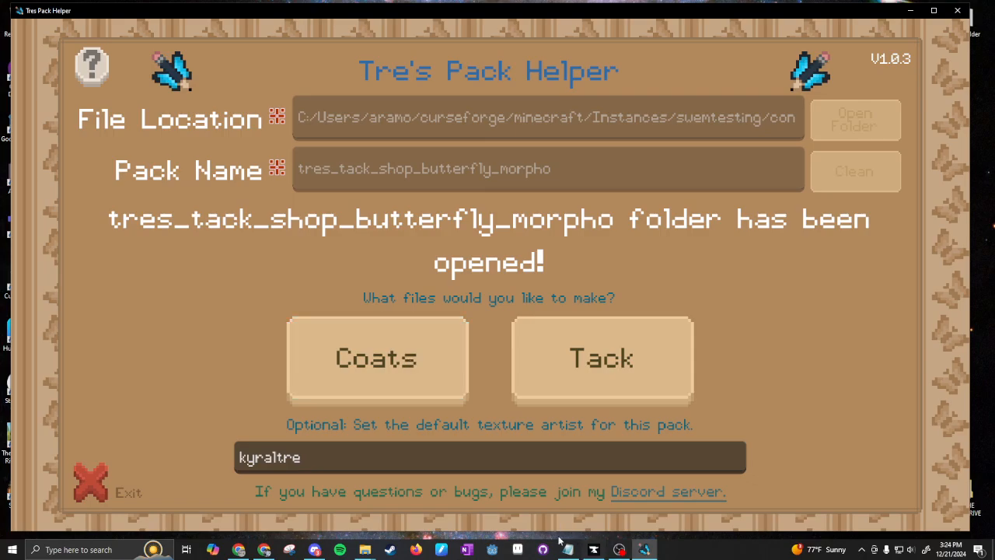
Switch to File Explorer, go to the tres_tack_shop_butterfly_morpho pack folder and open INSTRUCTIONS.txt.
{"action": "left_click", "coordinate": [364, 549]}
{"action": "left_click", "coordinate": [331, 517]}
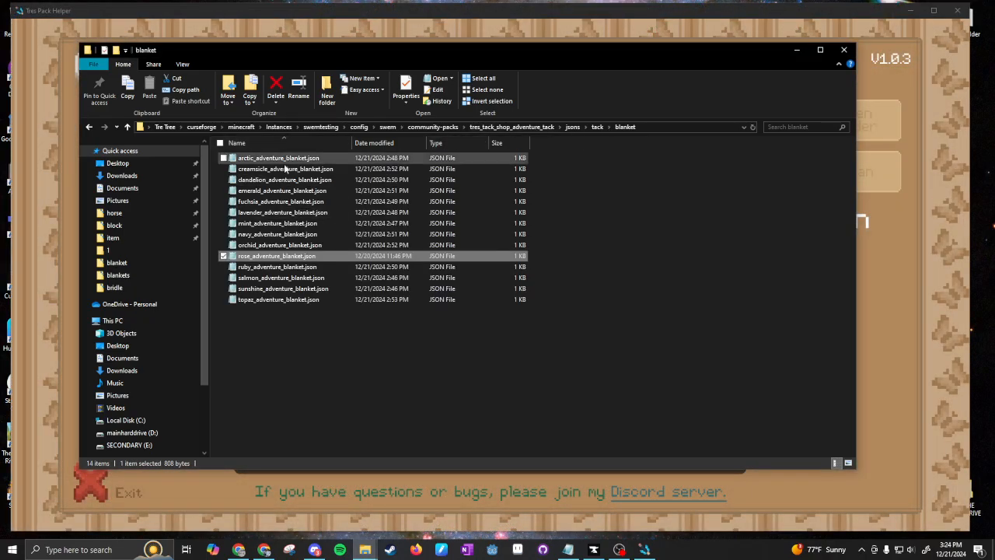
{"action": "left_click_drag", "start_coordinate": [286, 335], "coordinate": [286, 170]}
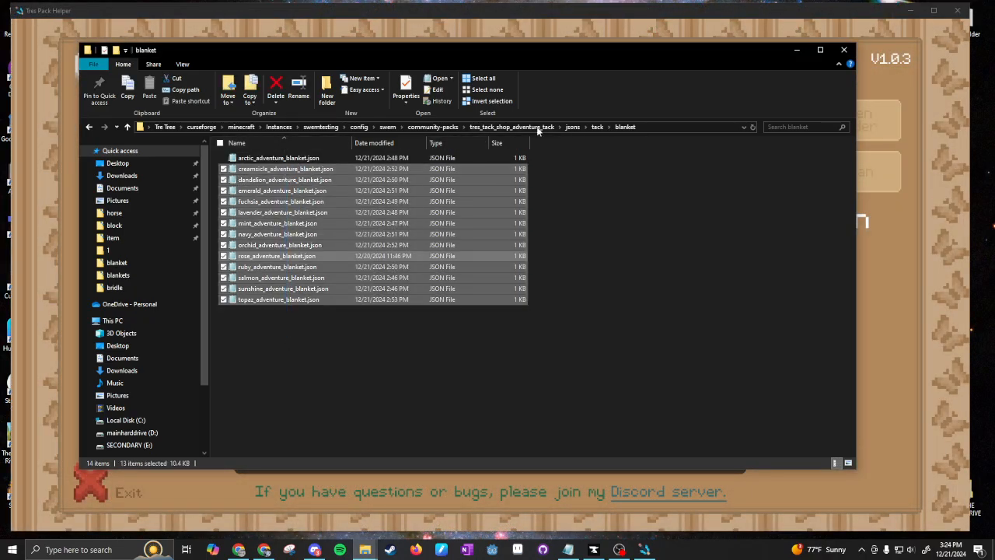
{"action": "left_click", "coordinate": [465, 127]}
{"action": "left_click", "coordinate": [476, 161]}
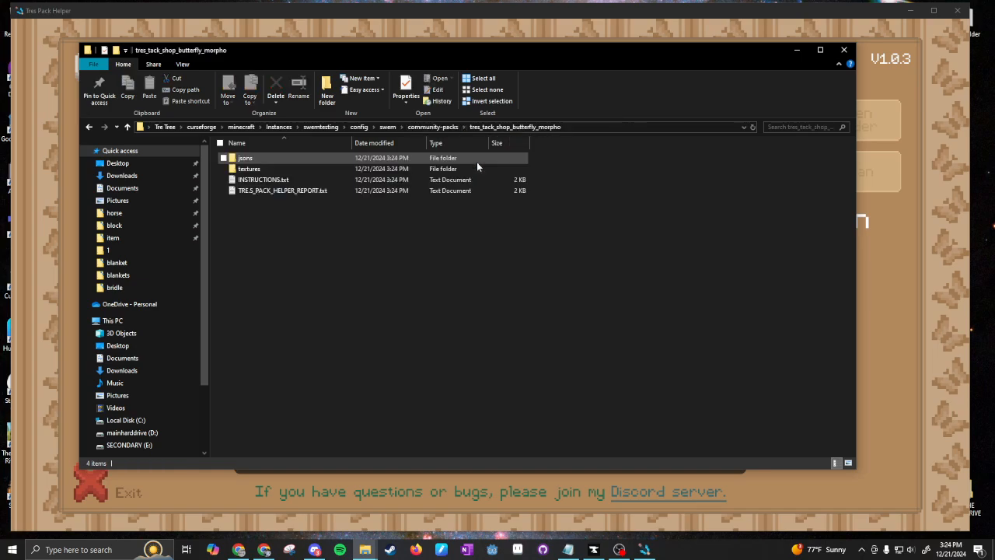
{"action": "double_click", "coordinate": [293, 181]}
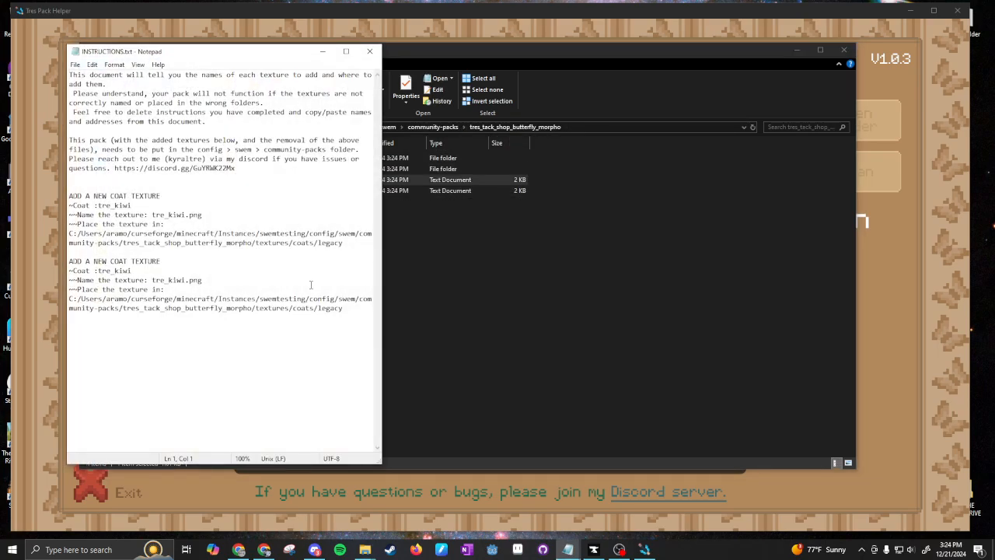
Reposition the instructions window over the folder, enlarge its text to 180% and widen the window.
{"action": "left_click_drag", "start_coordinate": [284, 53], "coordinate": [661, 80]}
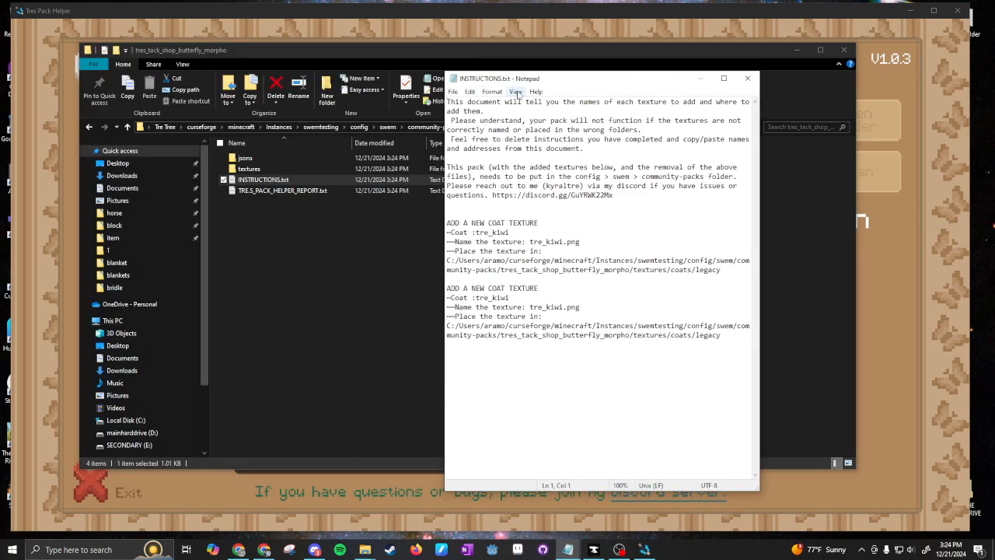
{"action": "left_click", "coordinate": [516, 91]}
{"action": "mouse_move", "coordinate": [531, 104]}
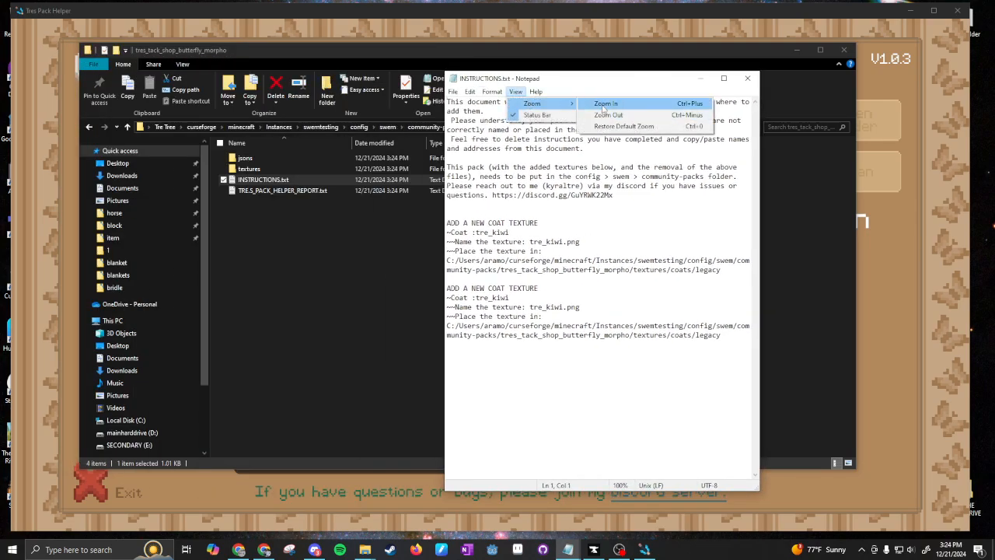
{"action": "left_click", "coordinate": [604, 106]}
{"action": "left_click", "coordinate": [516, 92]}
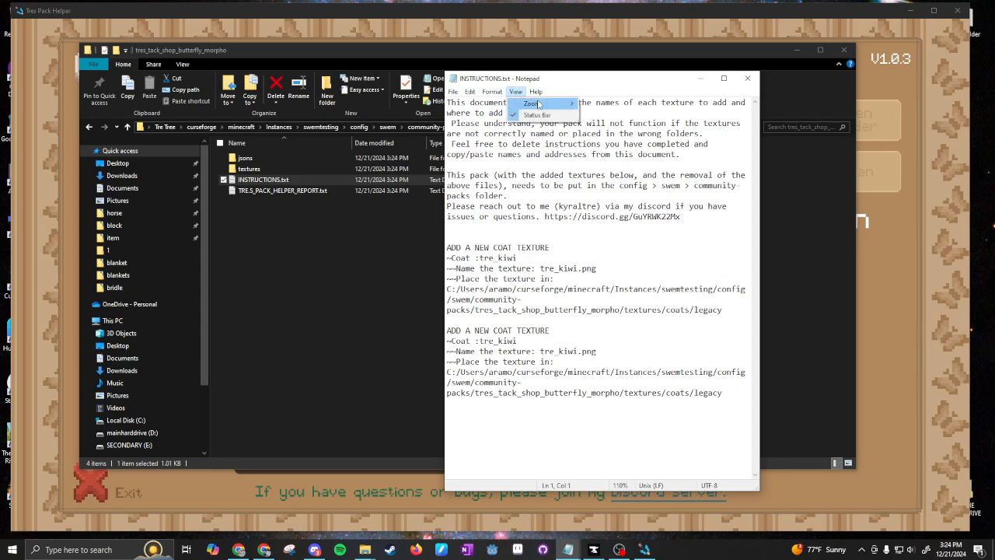
{"action": "mouse_move", "coordinate": [560, 103]}
{"action": "left_click", "coordinate": [601, 105]}
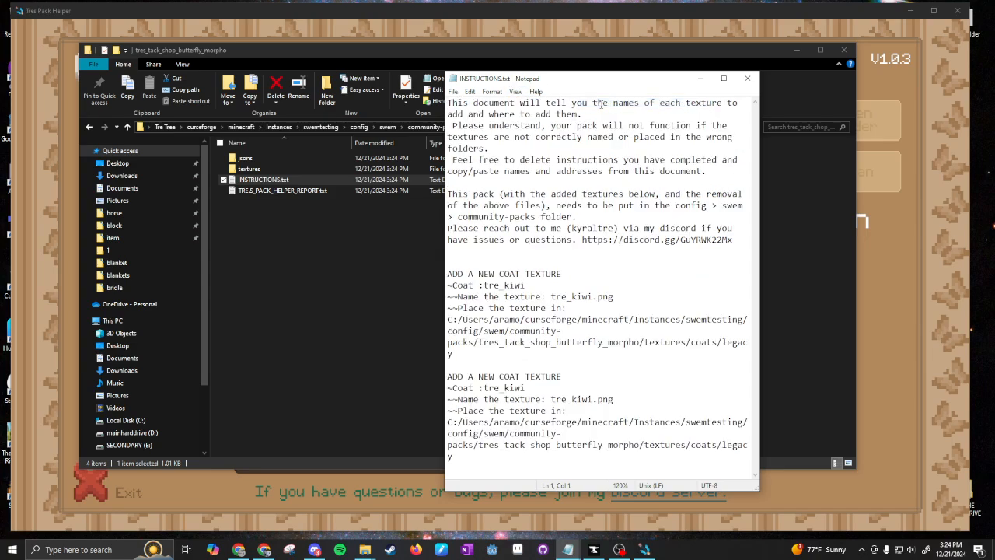
{"action": "key", "text": "ctrl+plus"}
{"action": "key", "text": "ctrl+plus"}
{"action": "key", "text": "ctrl+plus"}
{"action": "key", "text": "ctrl+plus"}
{"action": "key", "text": "ctrl+plus"}
{"action": "key", "text": "ctrl+plus"}
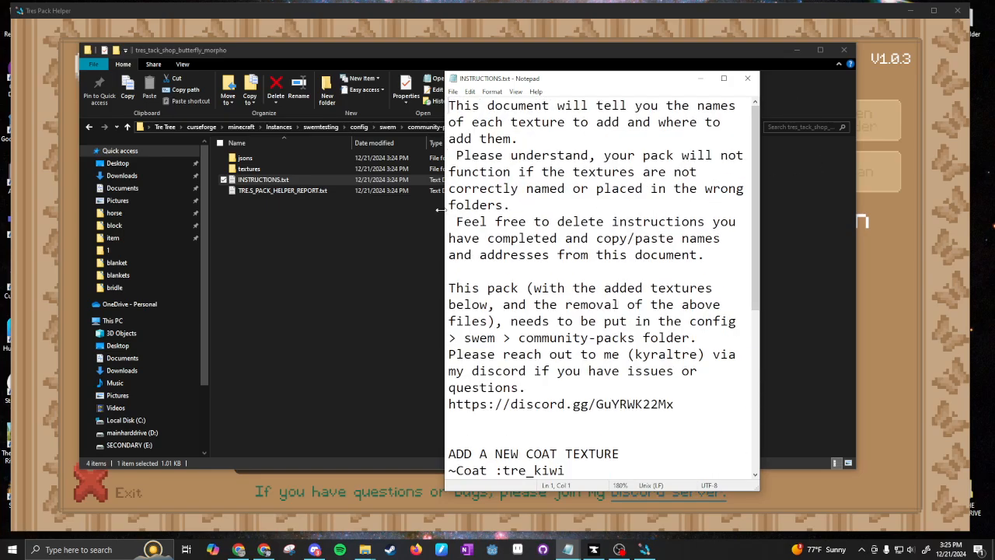
{"action": "left_click_drag", "start_coordinate": [445, 208], "coordinate": [148, 205]}
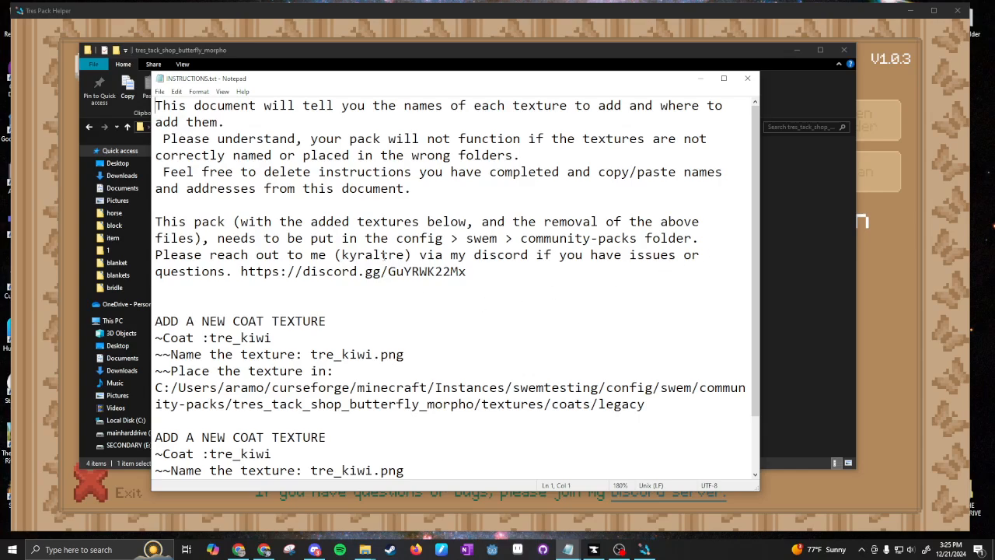
Review the instructions and the tre_kiwi.png texture name, and copy the first coat entry's texture folder path.
{"action": "left_click_drag", "start_coordinate": [193, 106], "coordinate": [403, 272]}
{"action": "left_click", "coordinate": [379, 287]}
{"action": "scroll", "coordinate": [380, 283], "scroll_direction": "down", "scroll_amount": 2}
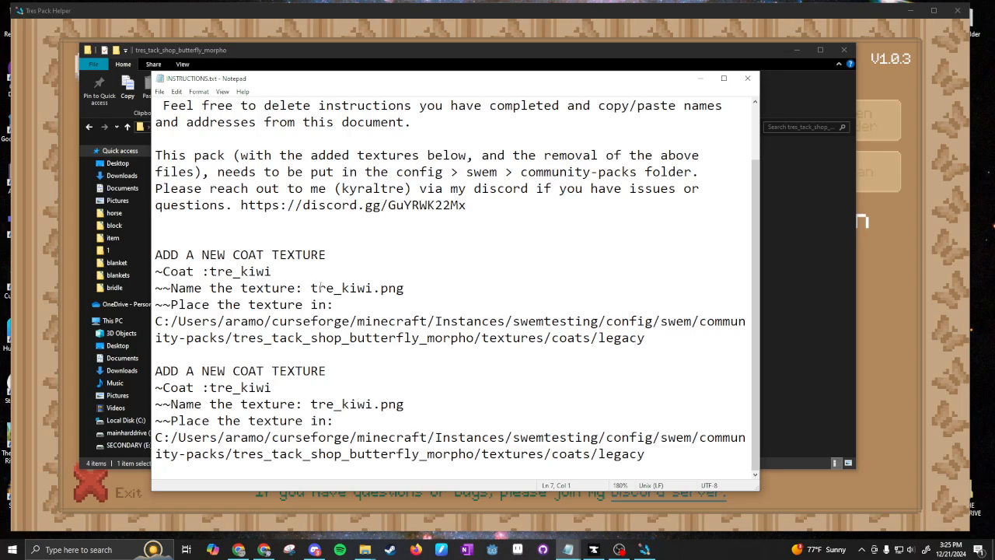
{"action": "left_click_drag", "start_coordinate": [304, 287], "coordinate": [463, 289]}
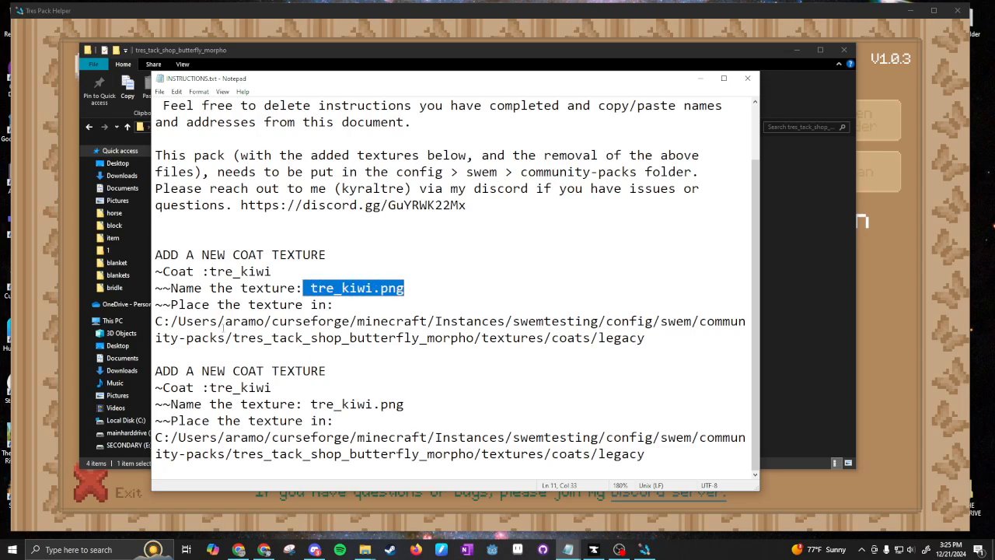
{"action": "left_click_drag", "start_coordinate": [154, 320], "coordinate": [700, 338]}
{"action": "key", "text": "ctrl+c"}
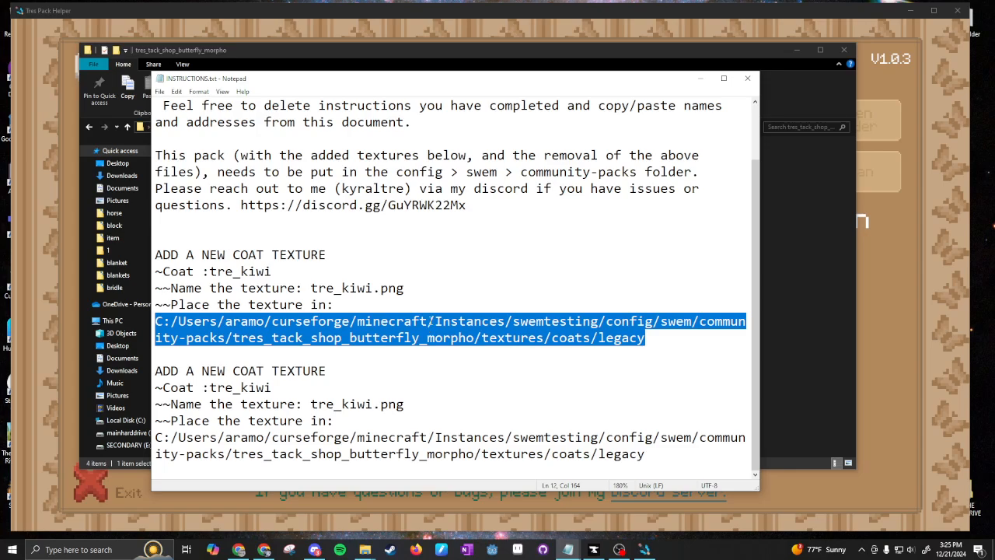
Go to the copied textures/coats/legacy path in File Explorer.
{"action": "left_click", "coordinate": [788, 236]}
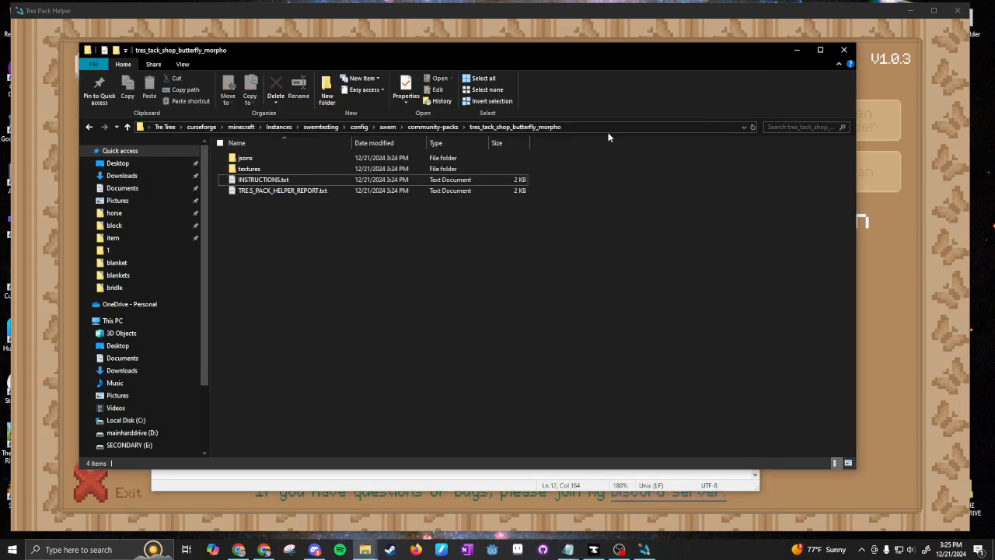
{"action": "left_click", "coordinate": [610, 127]}
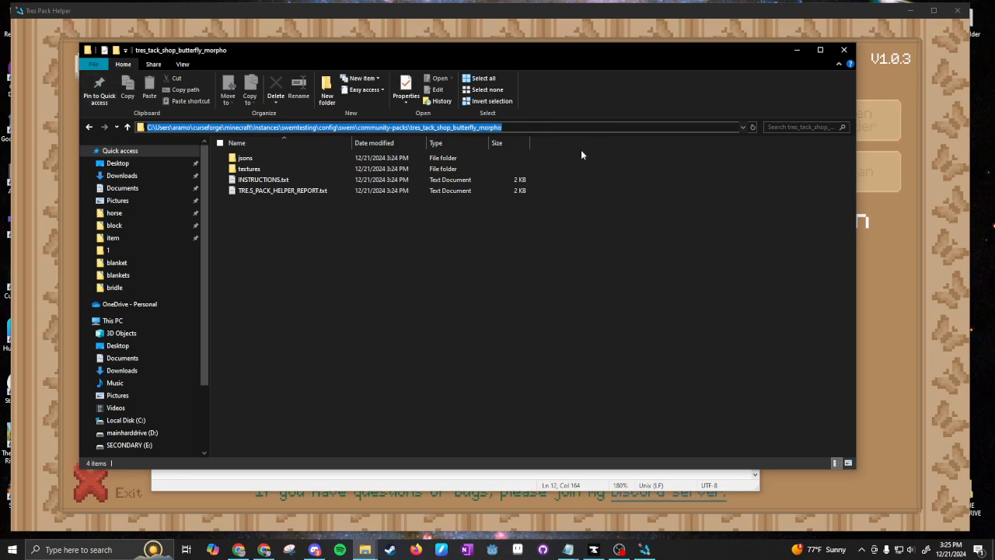
{"action": "key", "text": "ctrl+v"}
{"action": "key", "text": "Return"}
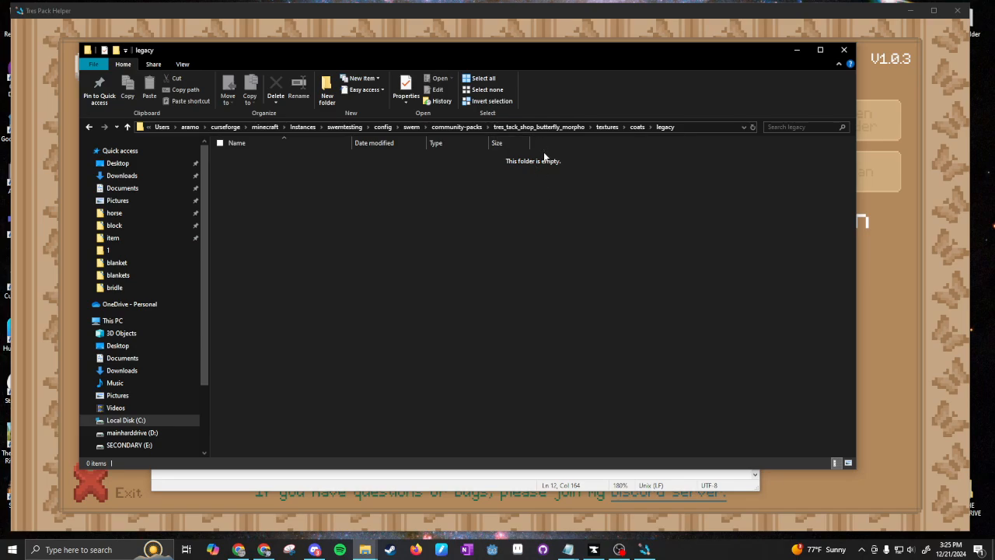
Return to INSTRUCTIONS.txt in Notepad and compare the two tre_kiwi coat texture entries.
{"action": "left_click", "coordinate": [610, 473]}
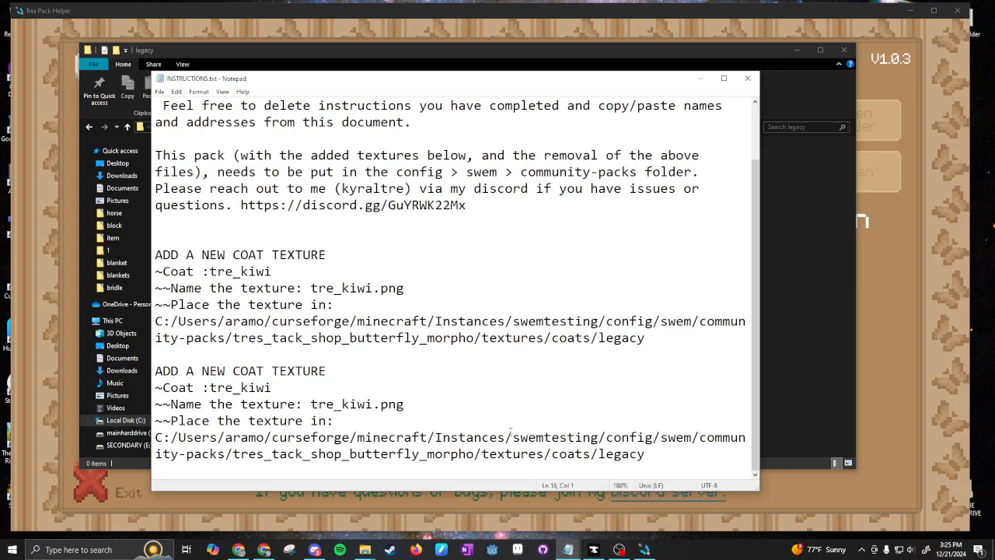
{"action": "left_click_drag", "start_coordinate": [187, 255], "coordinate": [289, 404]}
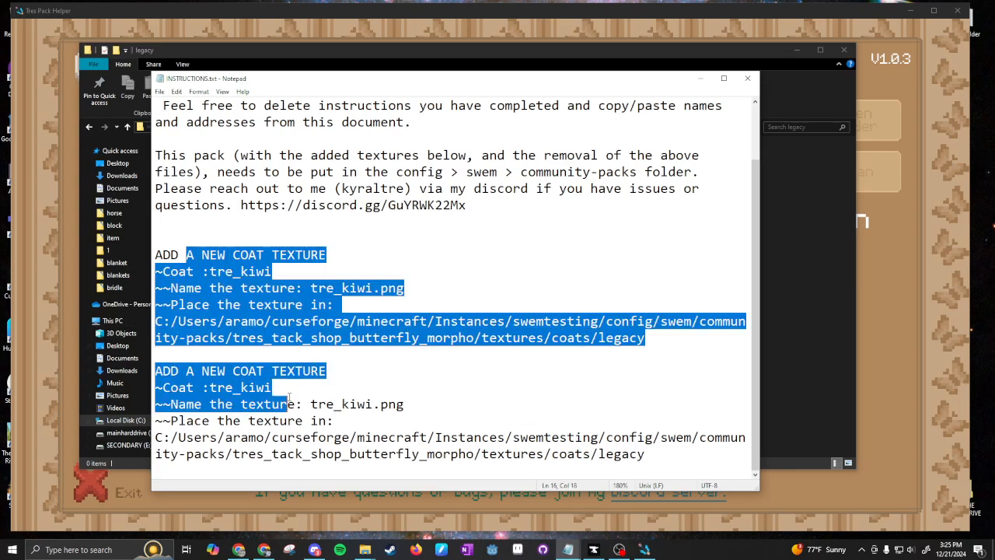
{"action": "left_click", "coordinate": [318, 438]}
{"action": "left_click_drag", "start_coordinate": [225, 371], "coordinate": [299, 470]}
{"action": "left_click_drag", "start_coordinate": [238, 272], "coordinate": [279, 322]}
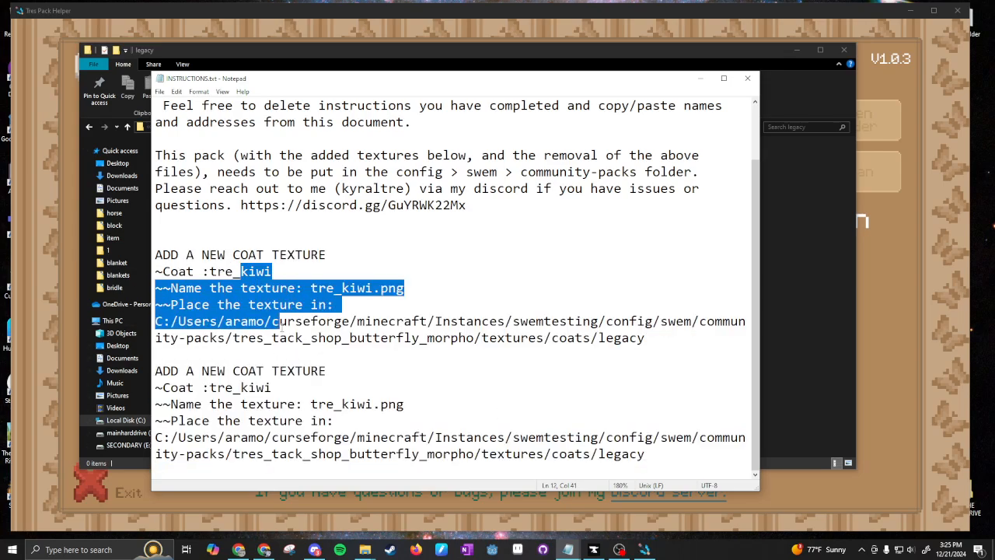
{"action": "left_click_drag", "start_coordinate": [231, 372], "coordinate": [646, 458]}
{"action": "left_click", "coordinate": [576, 437]}
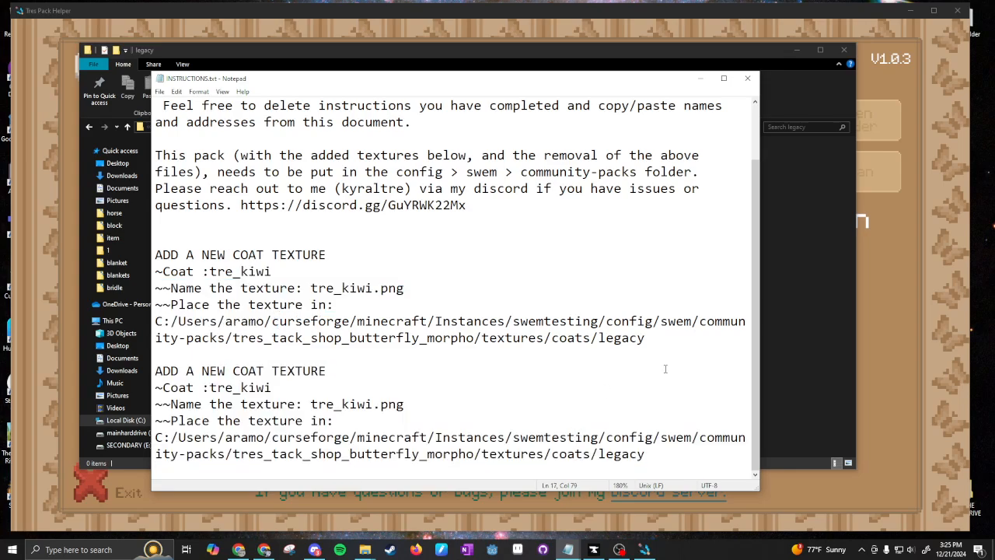
Switch to Tre's Pack Helper, inspect the New Full Tack Set form and return to the tack menu.
{"action": "left_click", "coordinate": [883, 428]}
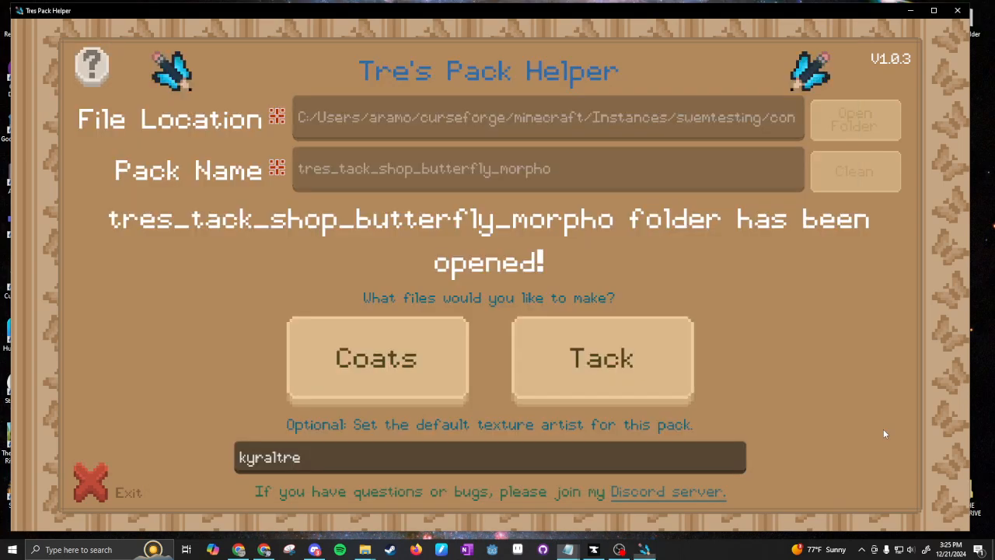
{"action": "left_click", "coordinate": [618, 370]}
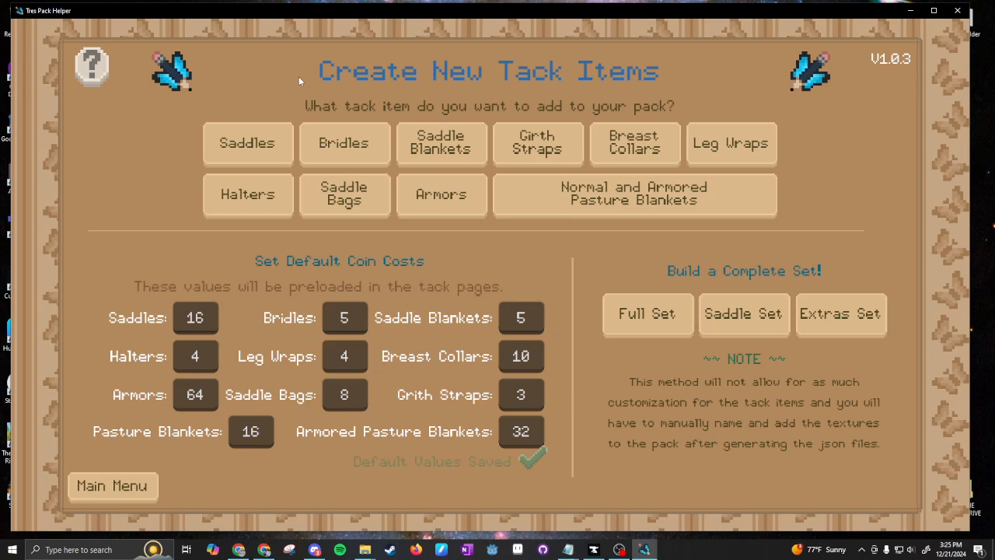
{"action": "left_click", "coordinate": [646, 314]}
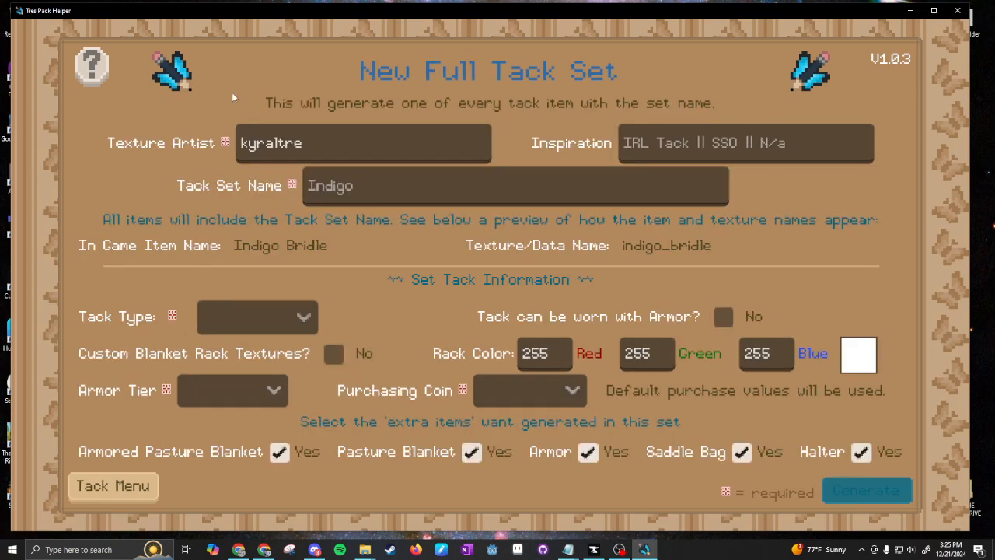
{"action": "left_click", "coordinate": [71, 495]}
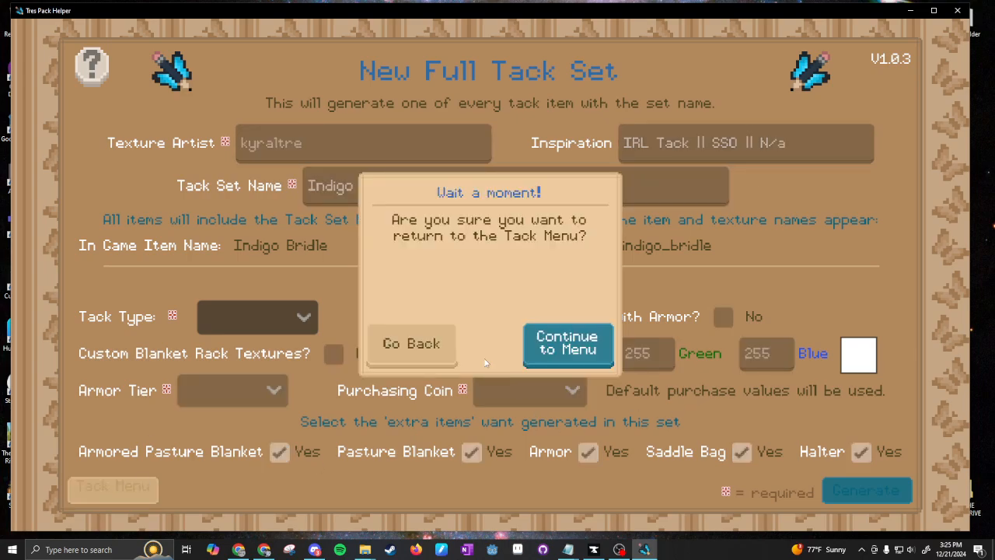
{"action": "left_click", "coordinate": [430, 342]}
{"action": "left_click", "coordinate": [113, 486]}
{"action": "left_click", "coordinate": [555, 345]}
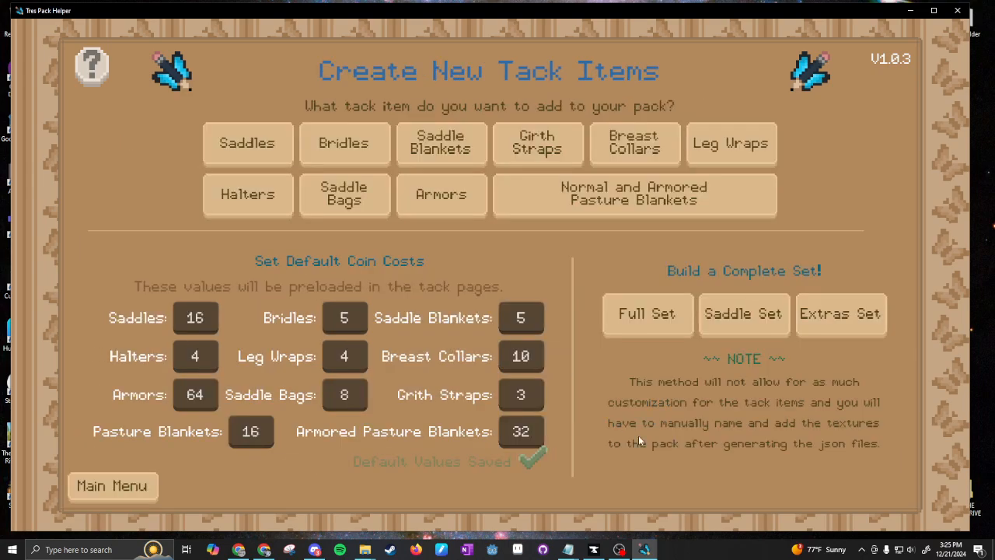
Inspect the Extras Tack Set form and return to the tack menu.
{"action": "left_click", "coordinate": [858, 316]}
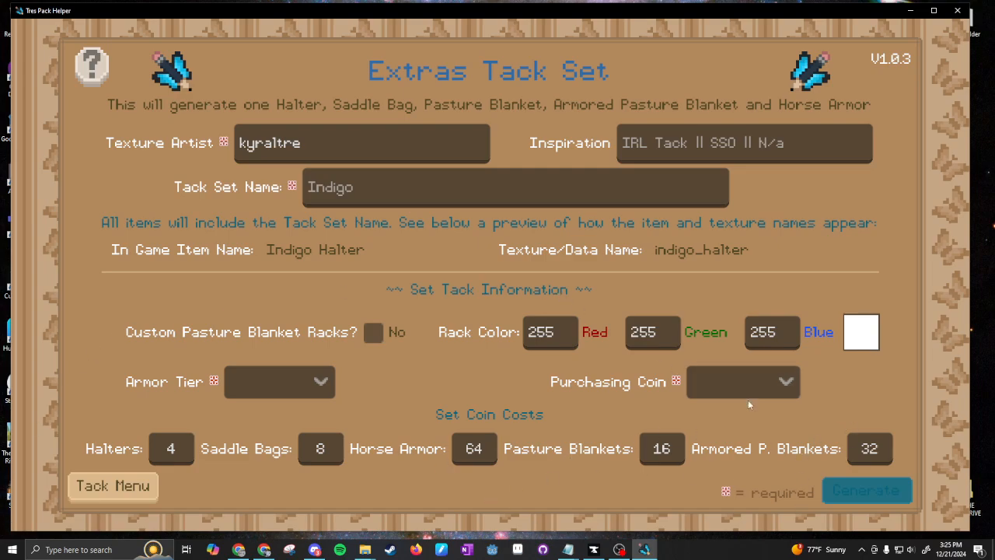
{"action": "left_click", "coordinate": [136, 489]}
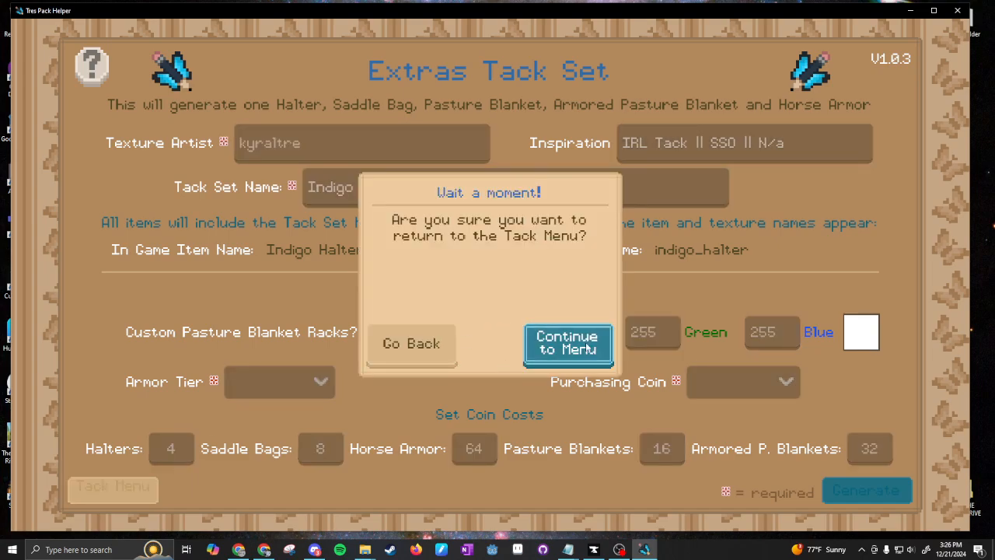
{"action": "left_click", "coordinate": [568, 343]}
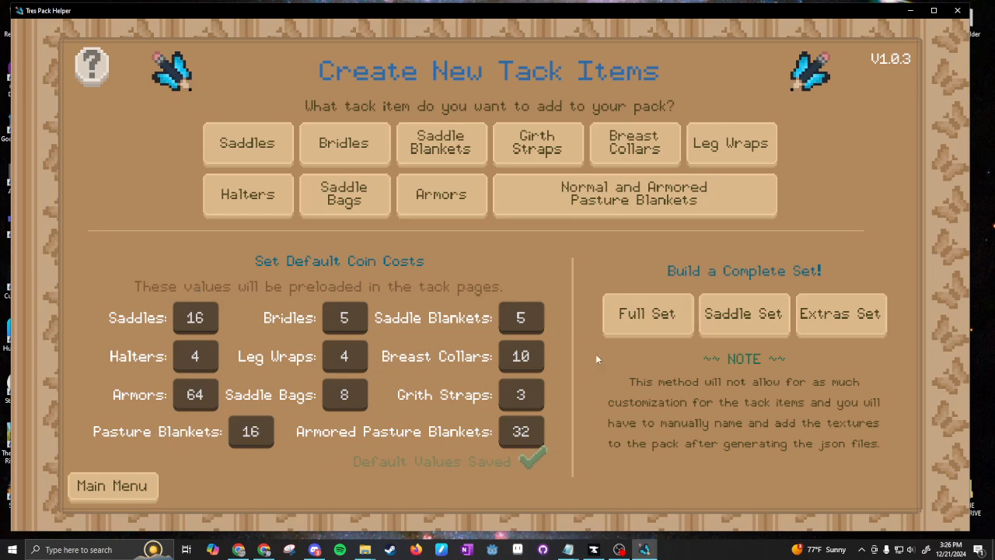
Enter 158 as the default coin cost for Pasture Blankets and save the default values.
{"action": "left_click", "coordinate": [252, 431]}
{"action": "type", "text": "50"}
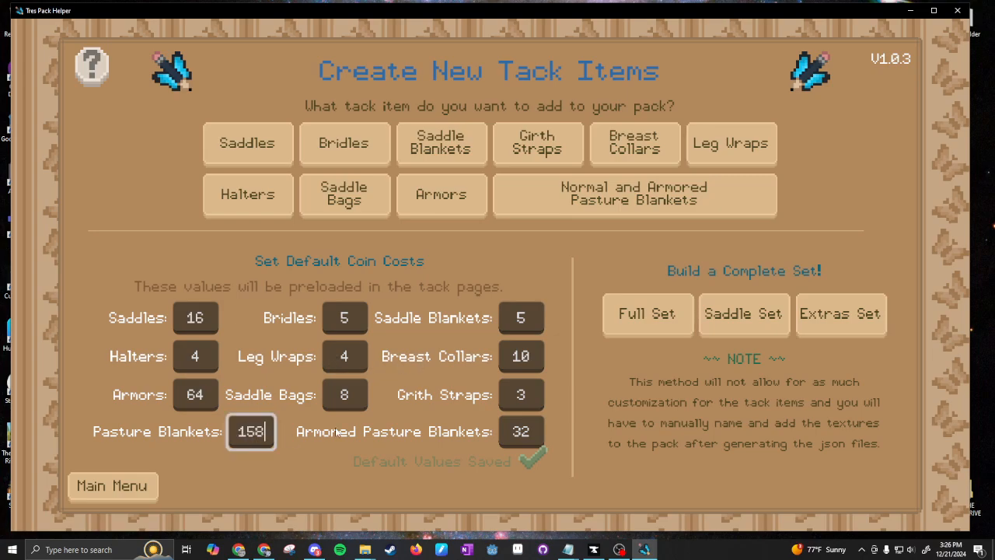
{"action": "left_click", "coordinate": [349, 400]}
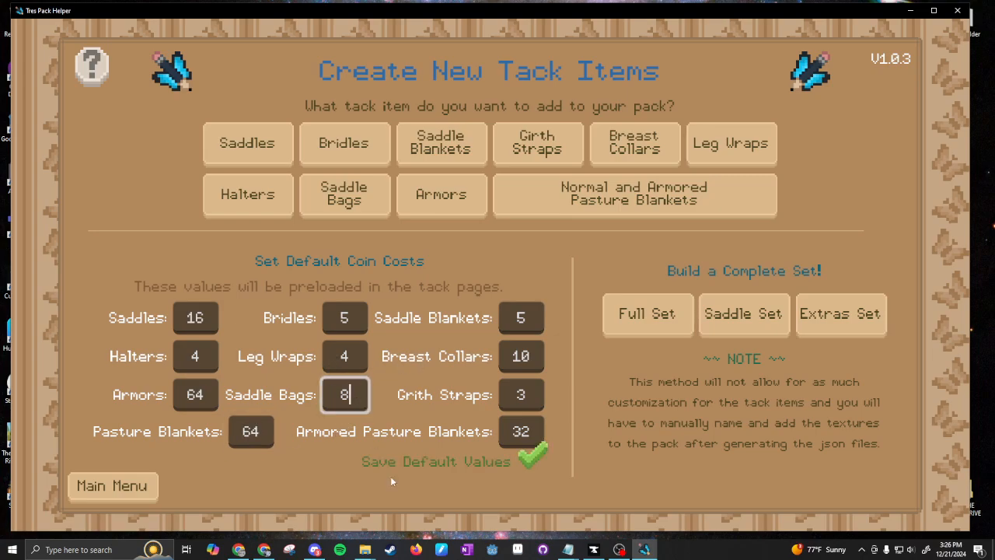
{"action": "left_click", "coordinate": [535, 458]}
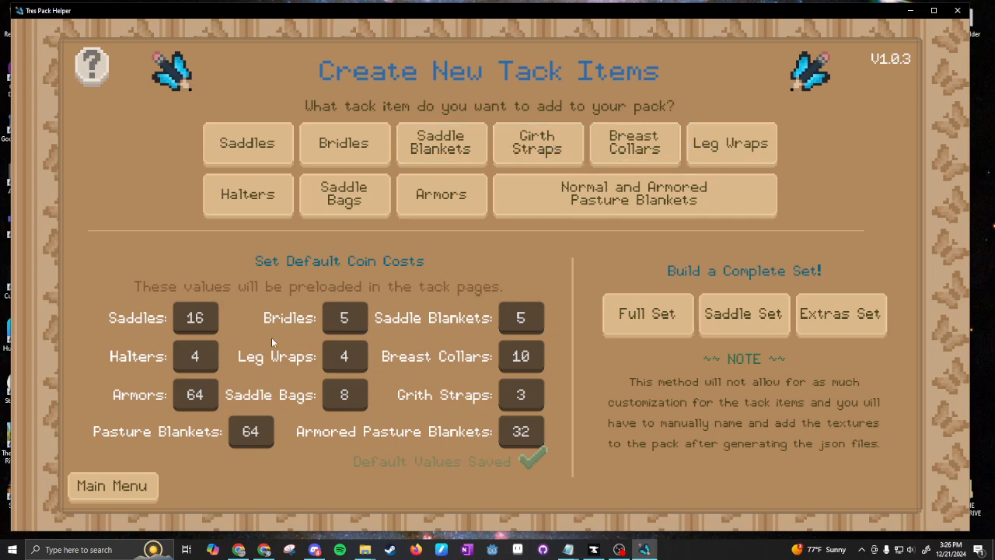
Start a new girth strap item from the tack menu and enter Salmon Adventure as its name.
{"action": "left_click", "coordinate": [521, 395]}
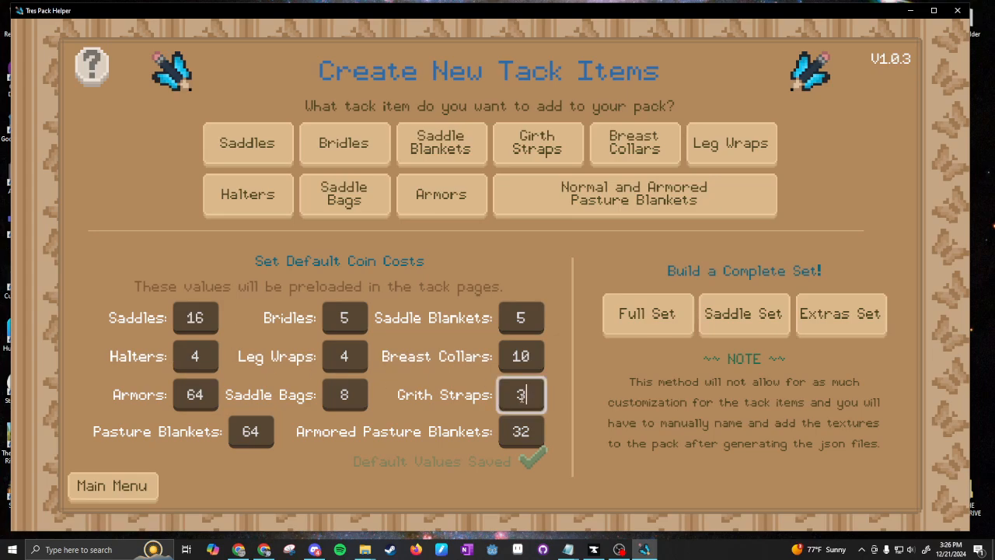
{"action": "left_click", "coordinate": [527, 140]}
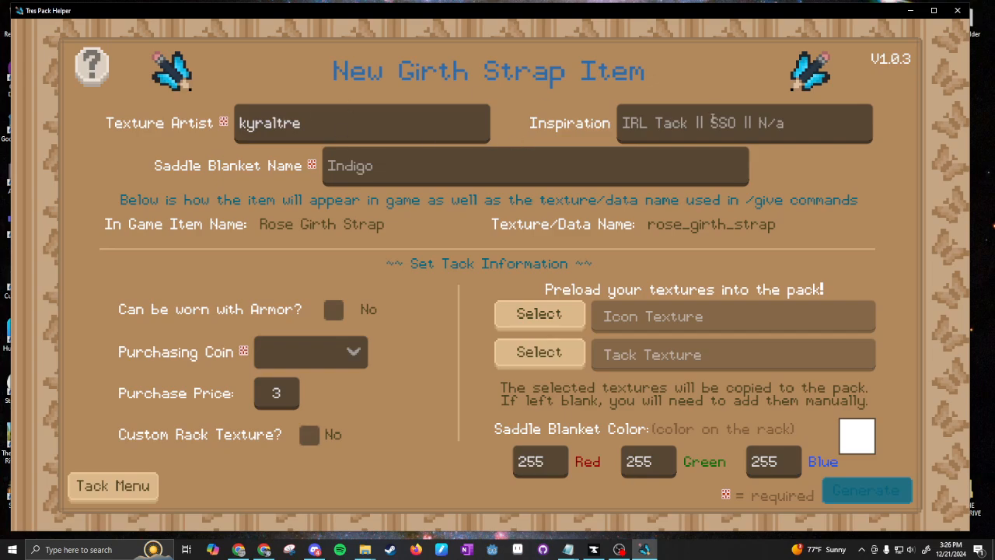
{"action": "left_click", "coordinate": [442, 170]}
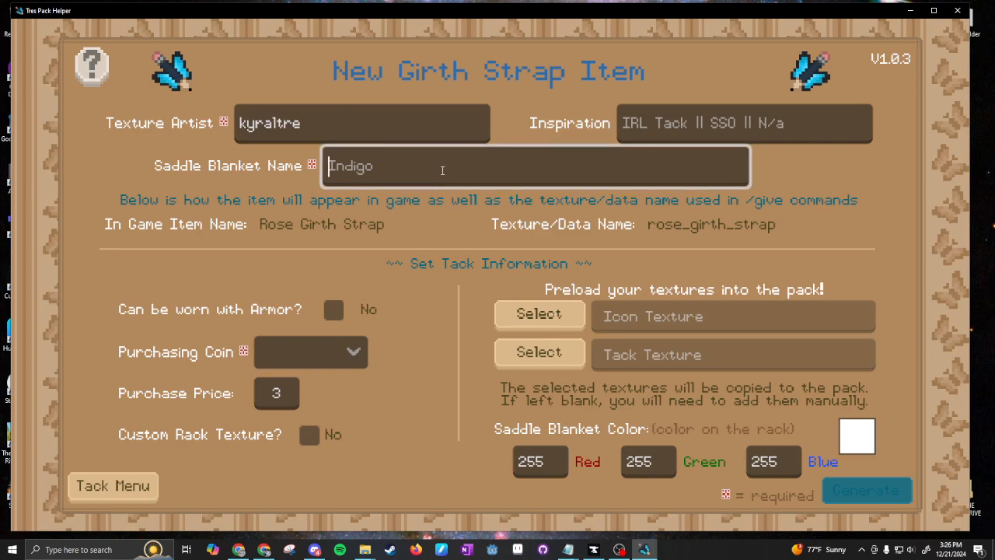
{"action": "type", "text": "Rose"}
{"action": "key", "text": "BackSpace"}
{"action": "key", "text": "BackSpace"}
{"action": "key", "text": "BackSpace"}
{"action": "key", "text": "BackSpace"}
{"action": "type", "text": "Sal"}
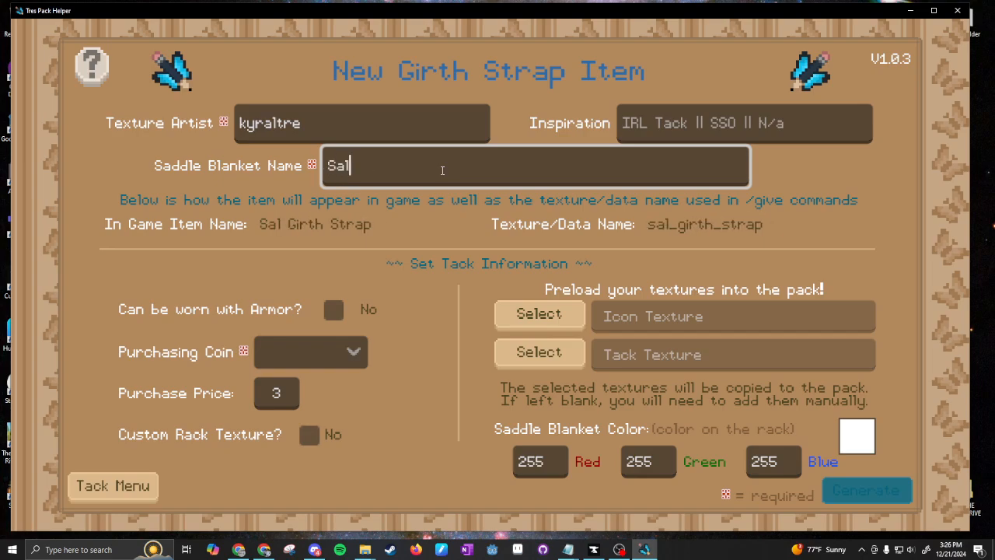
{"action": "type", "text": "mon"}
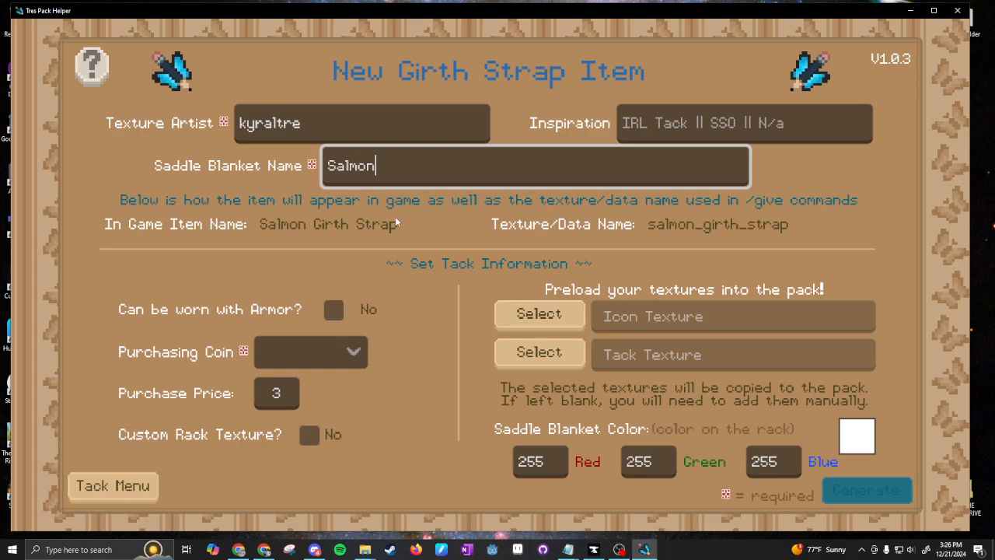
{"action": "type", "text": " Adventure"}
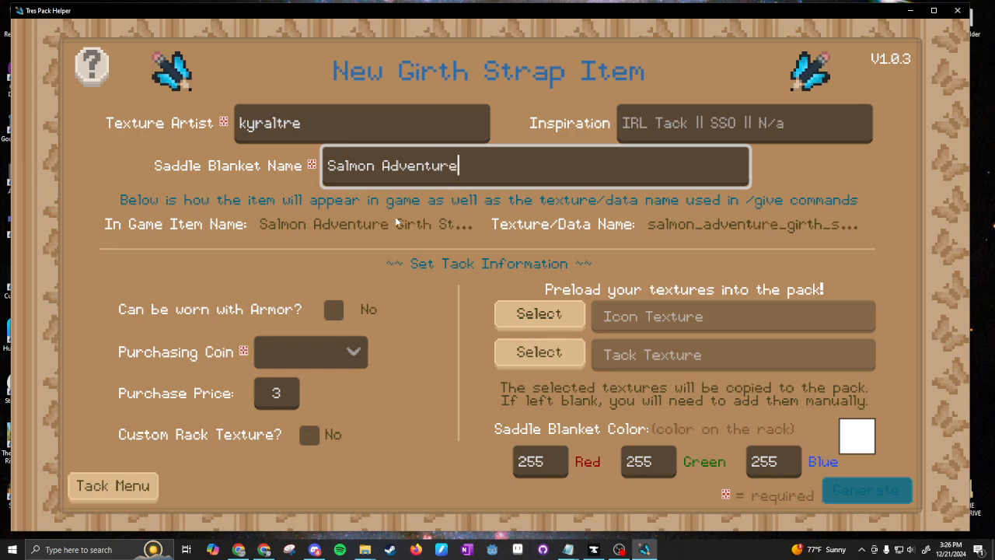
Change the girth strap's name to Salmon Morpho.
{"action": "key", "text": "BackSpace"}
{"action": "key", "text": "BackSpace"}
{"action": "key", "text": "BackSpace"}
{"action": "key", "text": "BackSpace"}
{"action": "key", "text": "BackSpace"}
{"action": "key", "text": "BackSpace"}
{"action": "key", "text": "BackSpace"}
{"action": "key", "text": "BackSpace"}
{"action": "key", "text": "BackSpace"}
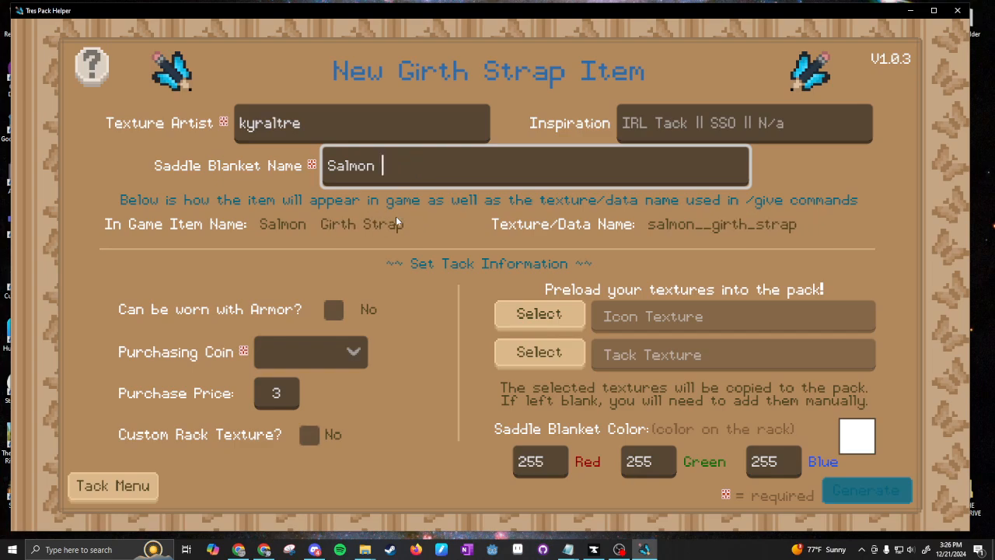
{"action": "type", "text": "Morphp"}
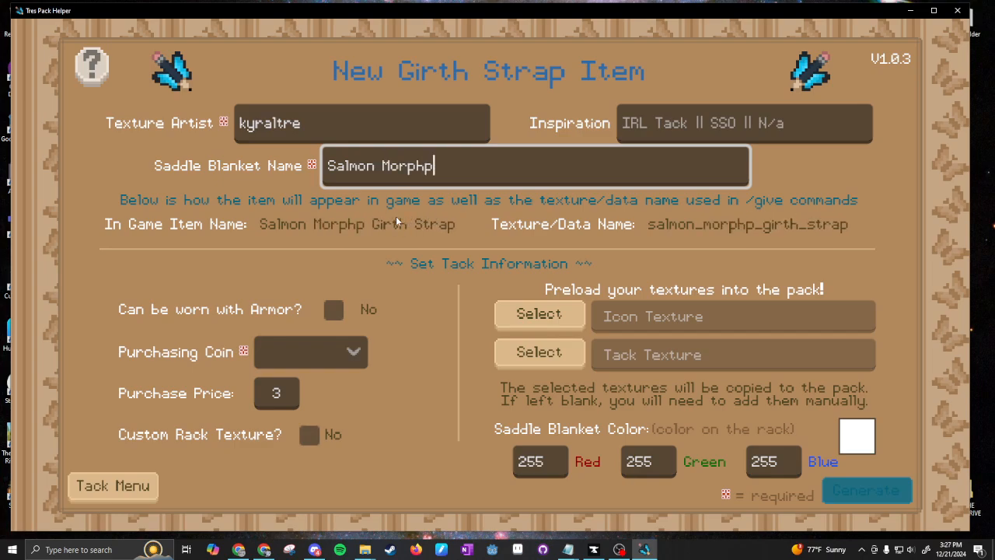
{"action": "key", "text": "BackSpace"}
{"action": "type", "text": "o"}
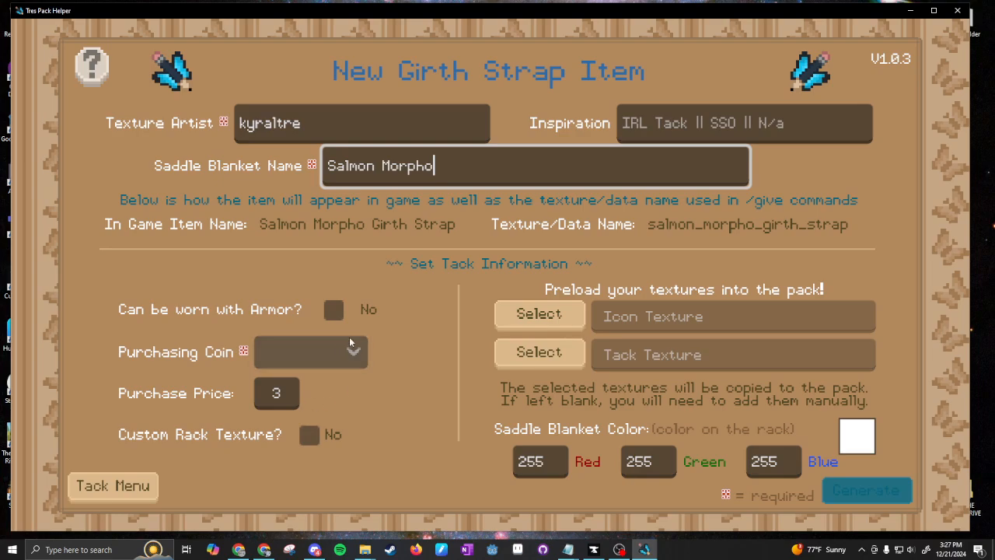
Replace Morpho with Adventure in the girth strap's name.
{"action": "key", "text": "shift+Left"}
{"action": "key", "text": "shift+Left"}
{"action": "key", "text": "shift+Left"}
{"action": "key", "text": "shift+Left"}
{"action": "key", "text": "shift+Left"}
{"action": "key", "text": "shift+Left"}
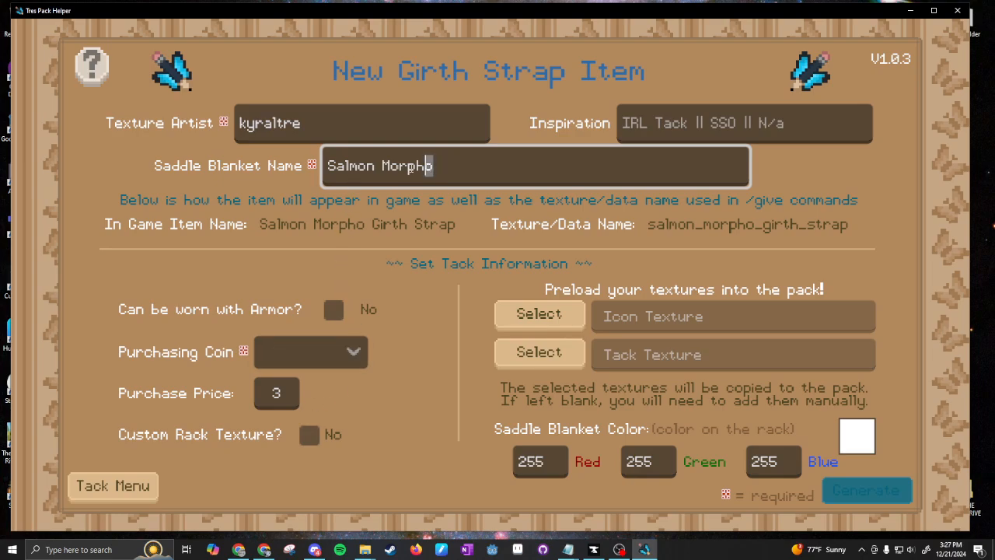
{"action": "type", "text": "Adventure"}
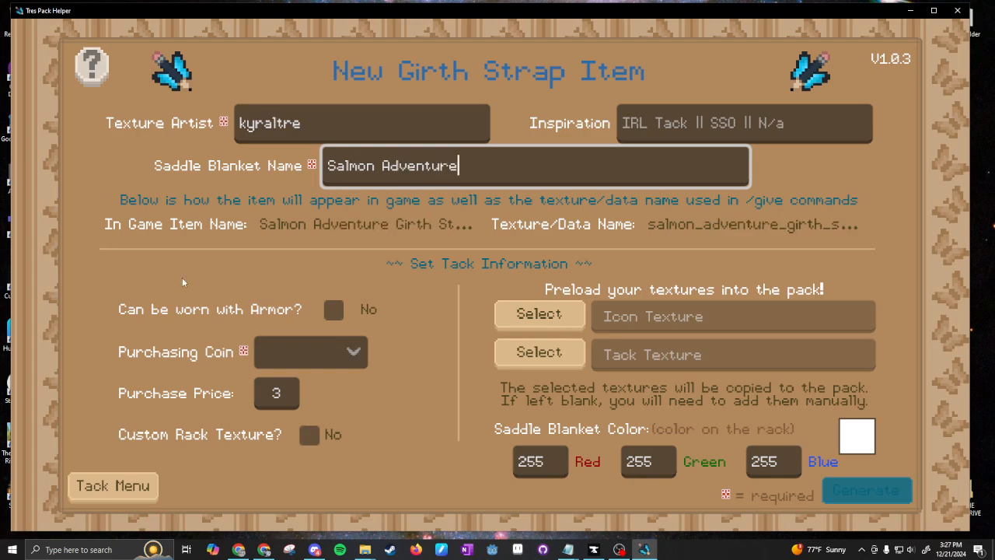
Allow the girth strap to be worn with armor and choose Copper as its purchasing coin.
{"action": "left_click", "coordinate": [333, 310]}
{"action": "left_click", "coordinate": [314, 354]}
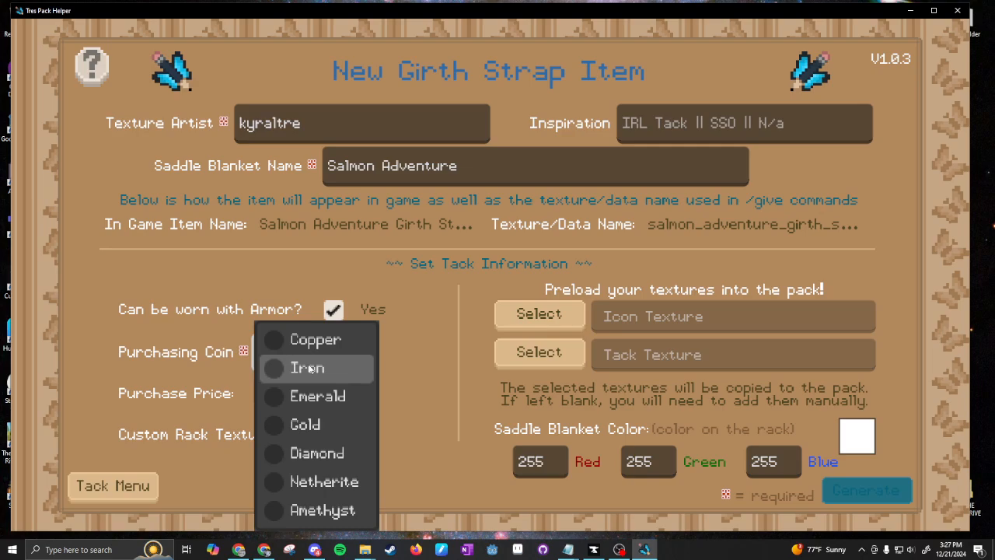
{"action": "left_click", "coordinate": [304, 340]}
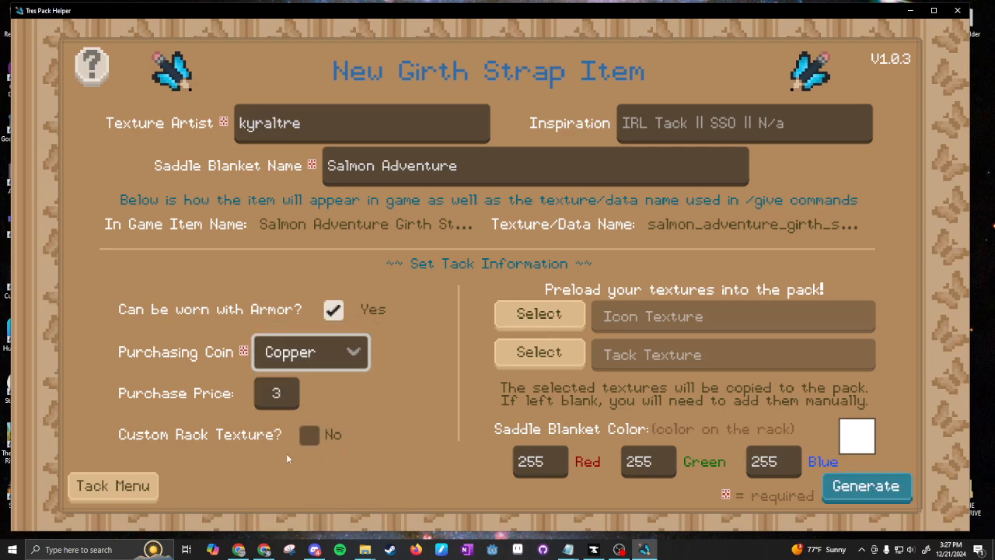
{"action": "left_click", "coordinate": [311, 352]}
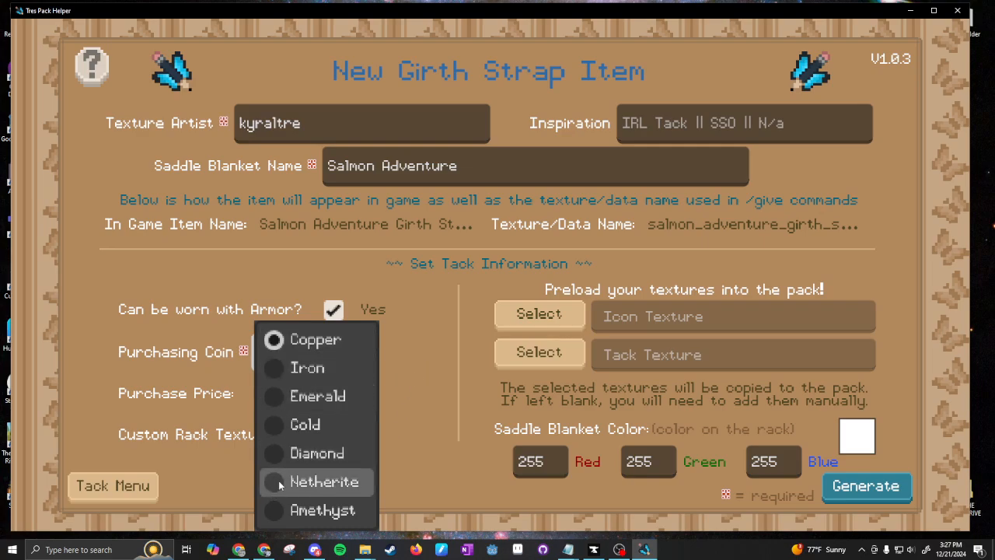
{"action": "left_click", "coordinate": [432, 362]}
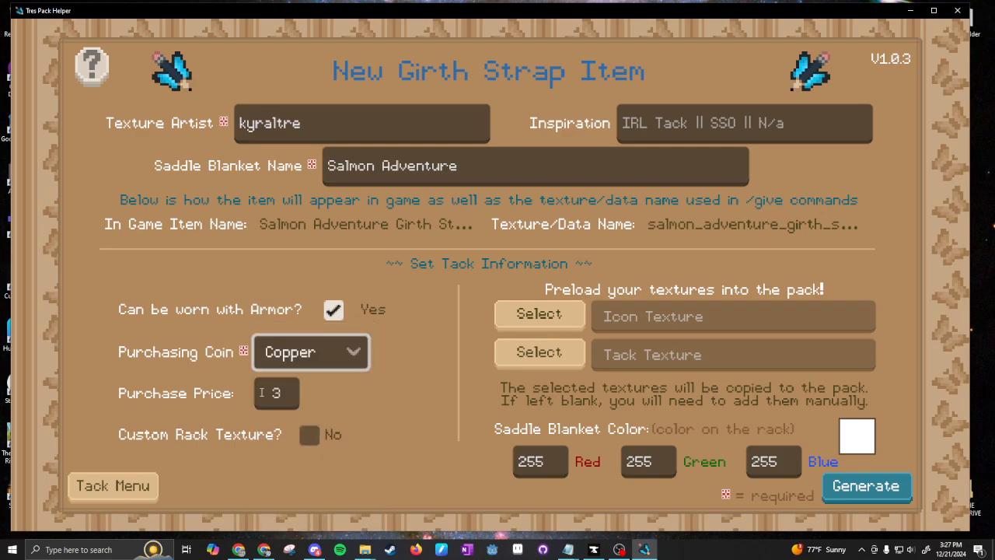
{"action": "left_click", "coordinate": [267, 391]}
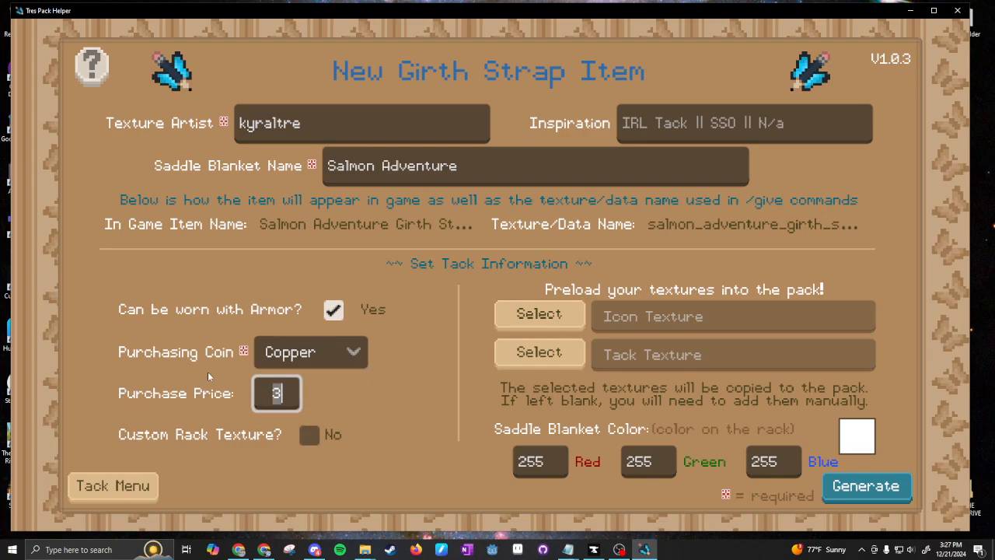
Turn the custom rack texture option on and back off to compare the rack texture and color settings.
{"action": "left_click", "coordinate": [309, 435]}
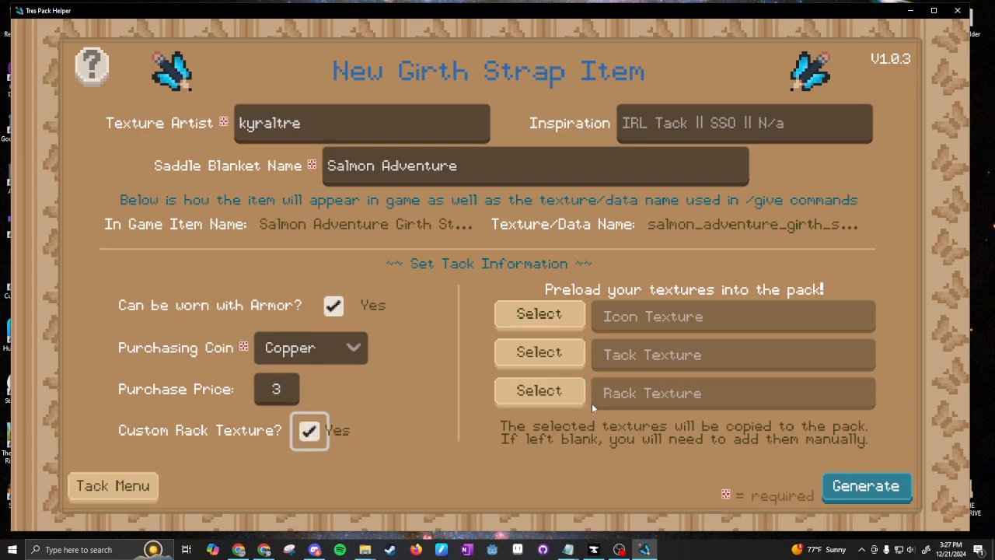
{"action": "left_click", "coordinate": [320, 423]}
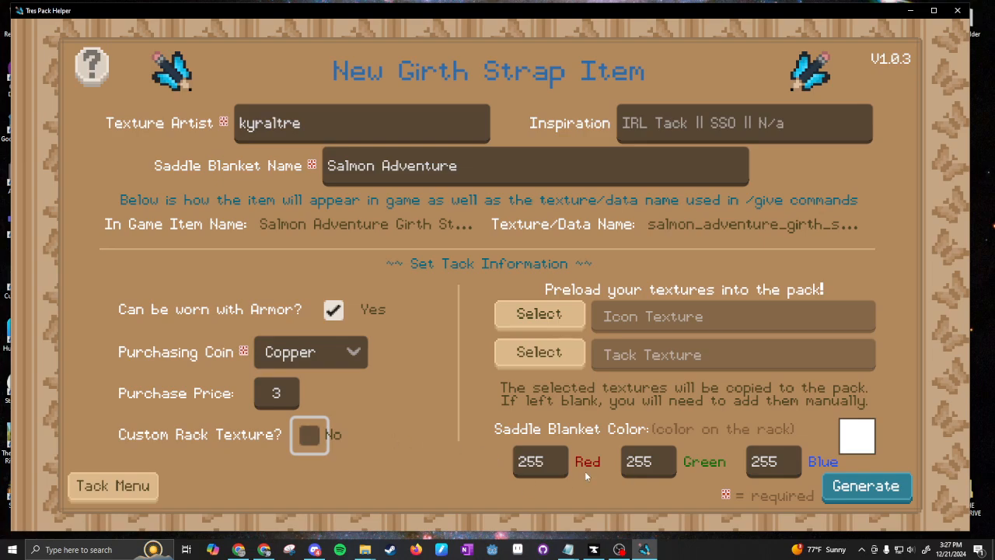
{"action": "double_click", "coordinate": [520, 460]}
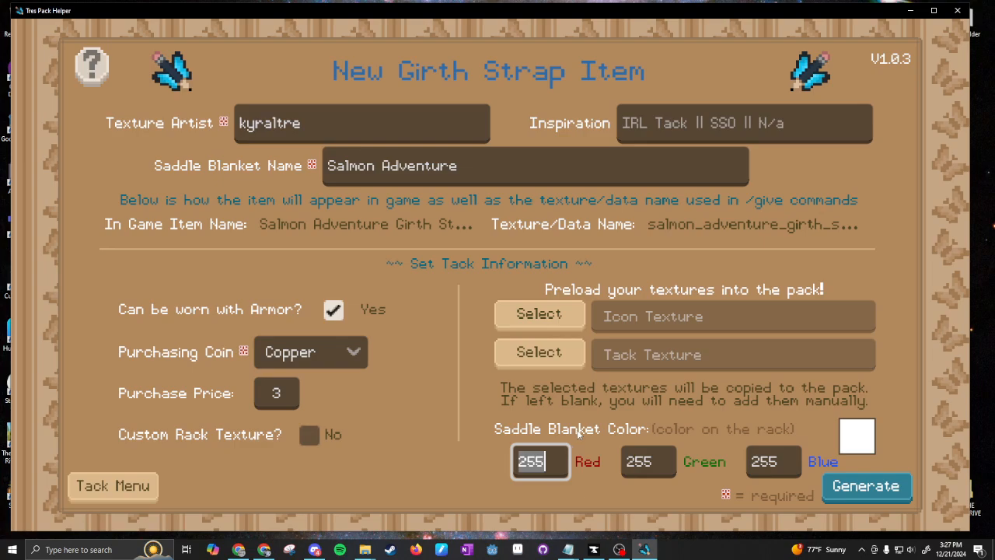
Load adventure_girth_strap_2.png from the item textures' girth_straps folder as the icon texture.
{"action": "left_click", "coordinate": [545, 314]}
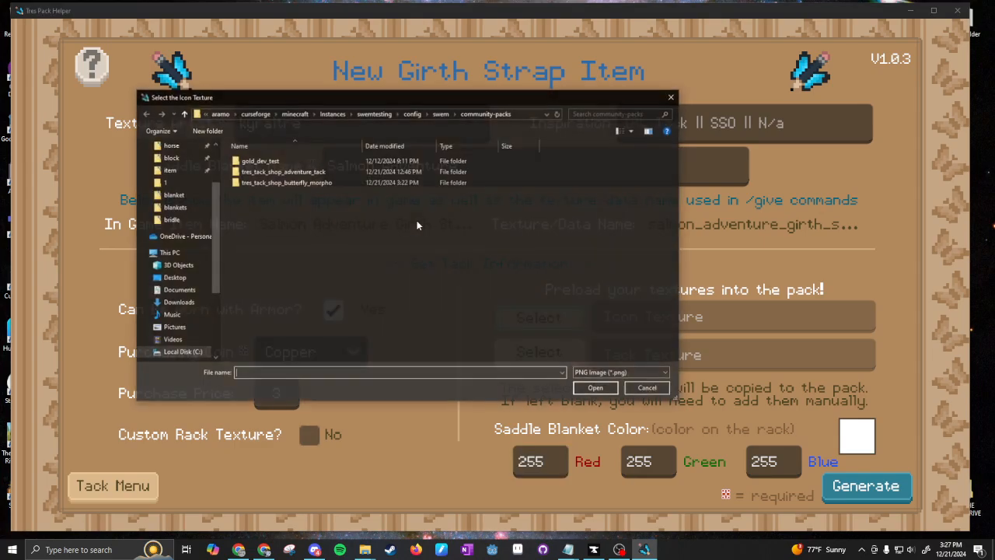
{"action": "left_click", "coordinate": [169, 171]}
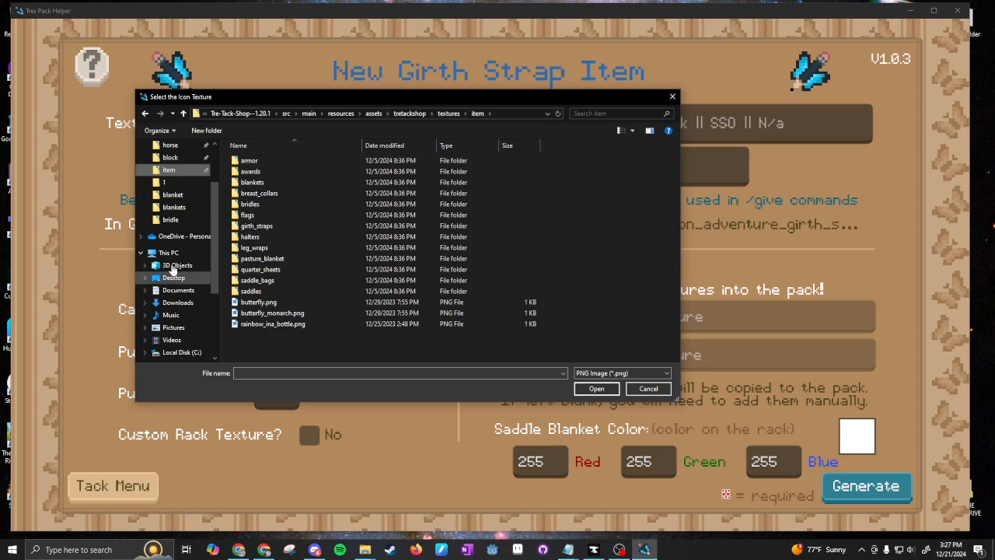
{"action": "double_click", "coordinate": [256, 225]}
{"action": "left_click", "coordinate": [256, 175]}
{"action": "left_click", "coordinate": [310, 175]}
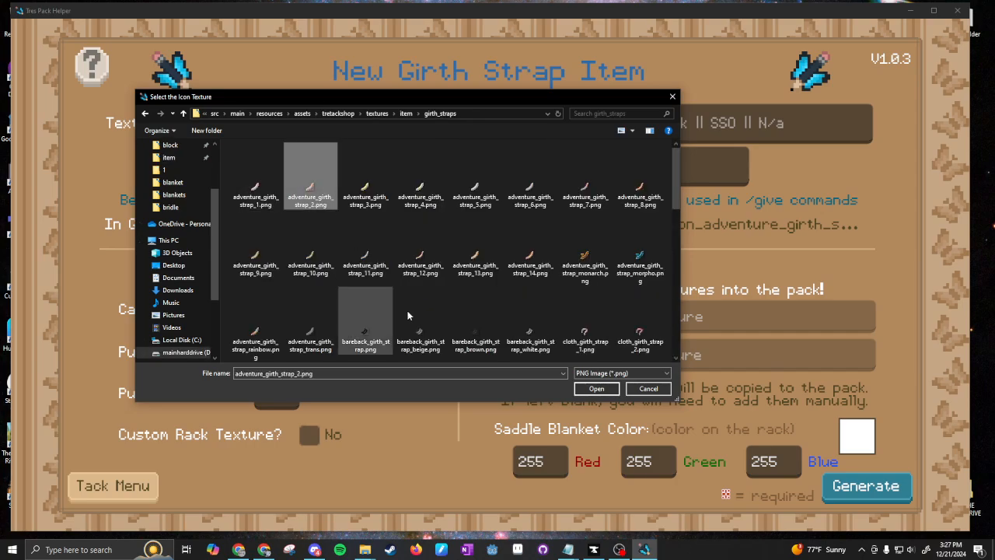
{"action": "left_click", "coordinate": [596, 388]}
Load adventure_girth_strap_2.png from the horse entity textures' girth_strap folder as the tack texture.
{"action": "left_click", "coordinate": [569, 355]}
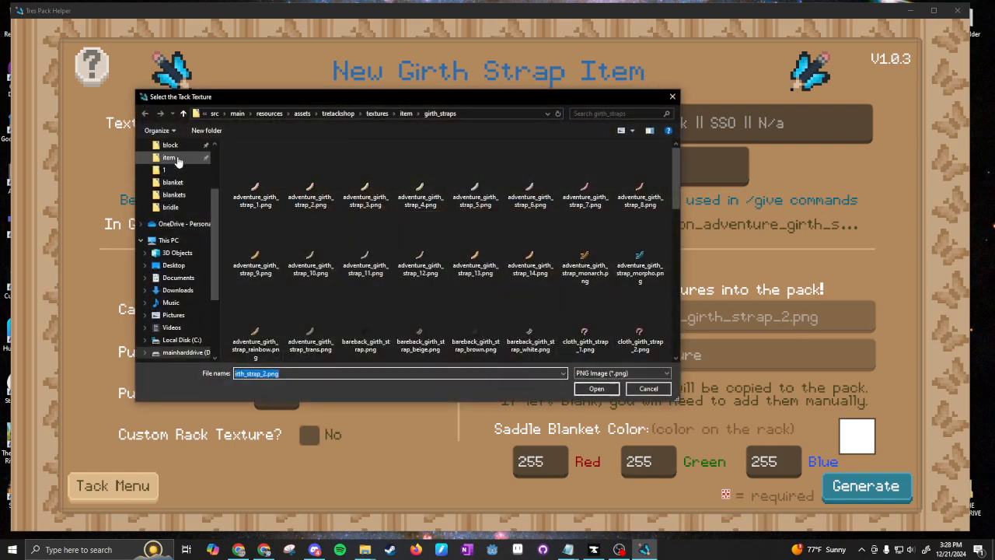
{"action": "scroll", "coordinate": [177, 160], "scroll_direction": "up", "scroll_amount": 2}
{"action": "left_click", "coordinate": [171, 158]}
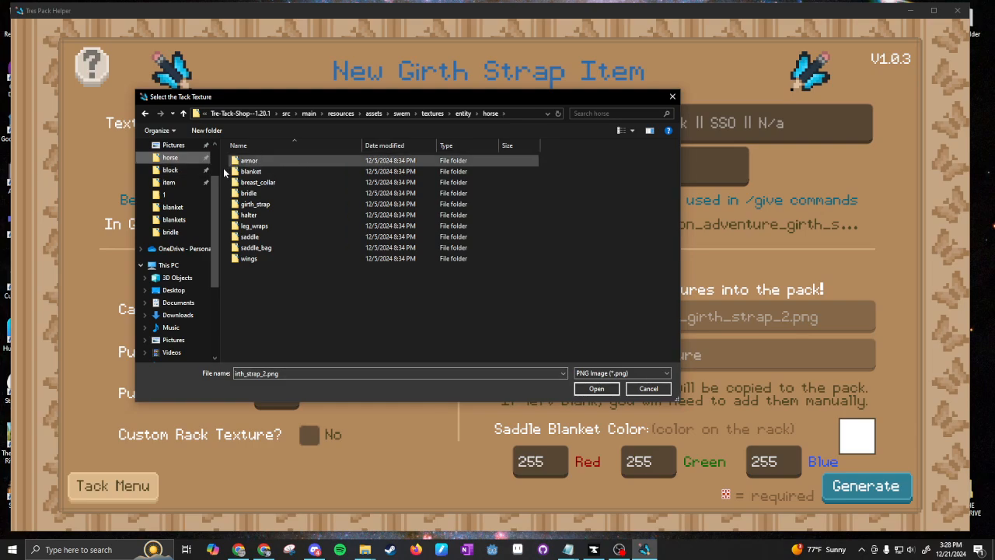
{"action": "double_click", "coordinate": [256, 203]}
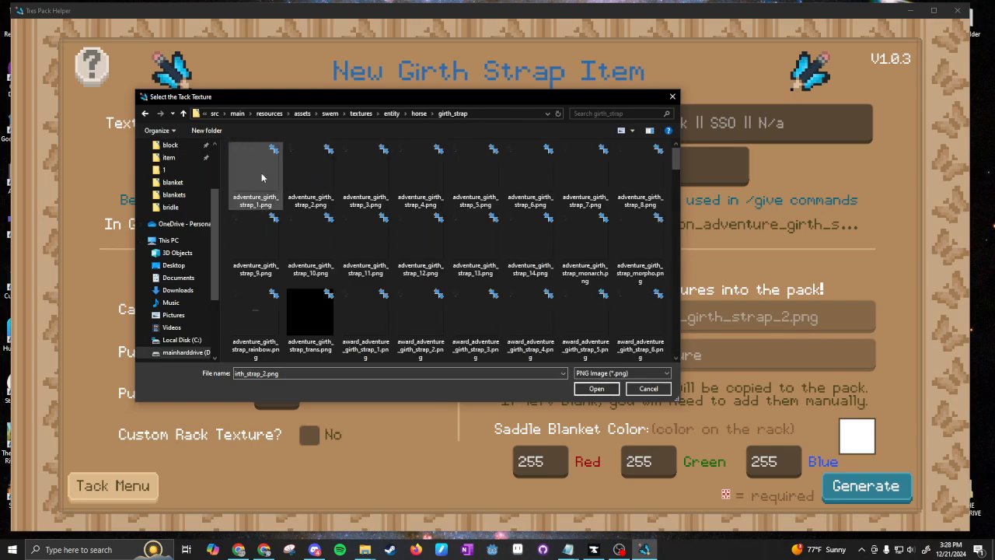
{"action": "left_click", "coordinate": [310, 175]}
{"action": "left_click", "coordinate": [596, 388]}
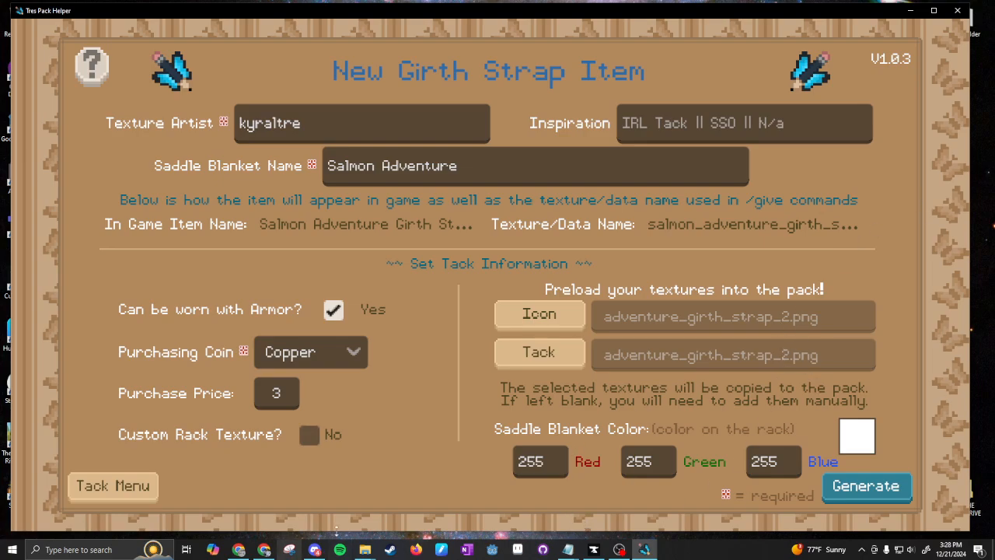
Look up Salmon in tackshoptodo.txt in Notepad and set the pack helper's rack color to green 177 and blue 178.
{"action": "mouse_move", "coordinate": [568, 549]}
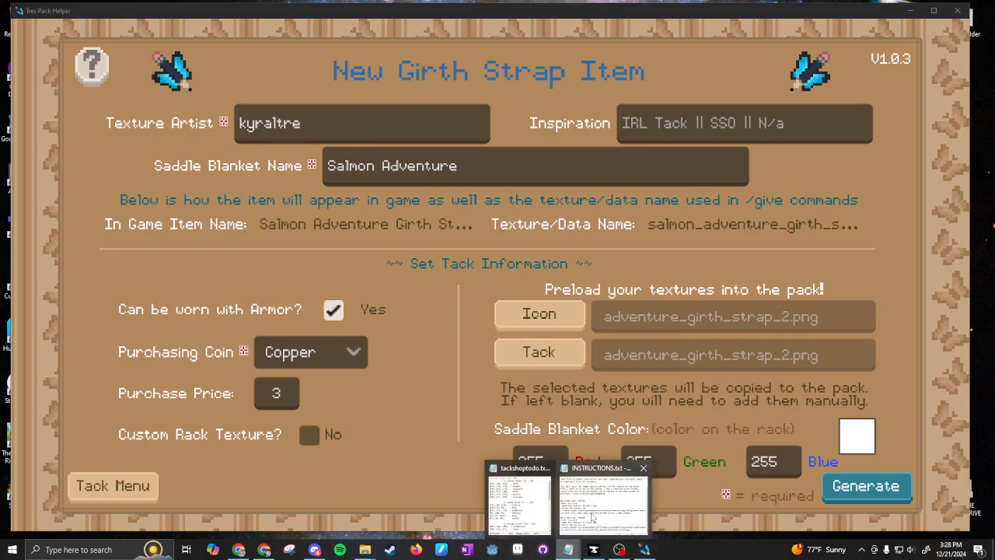
{"action": "left_click", "coordinate": [527, 509]}
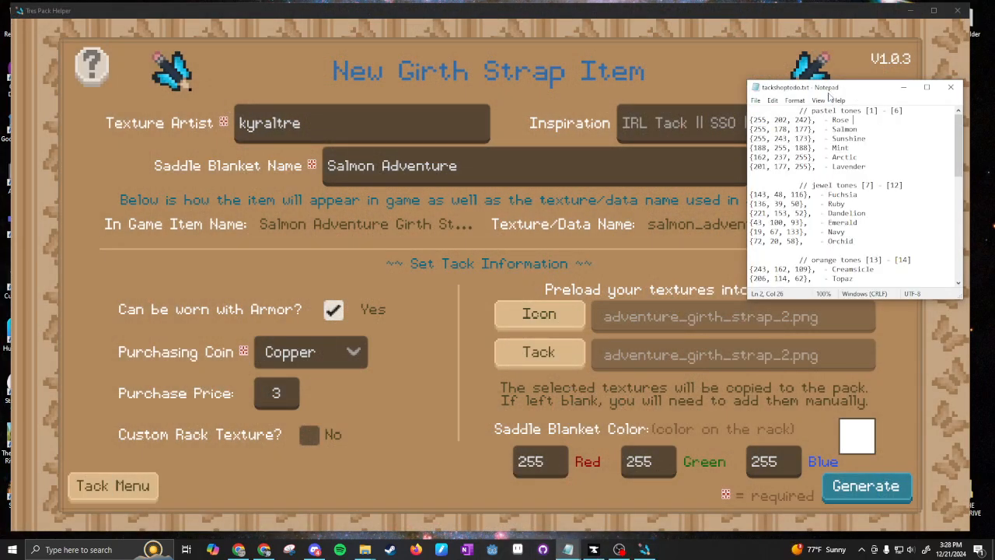
{"action": "double_click", "coordinate": [783, 129]}
{"action": "left_click", "coordinate": [550, 469]}
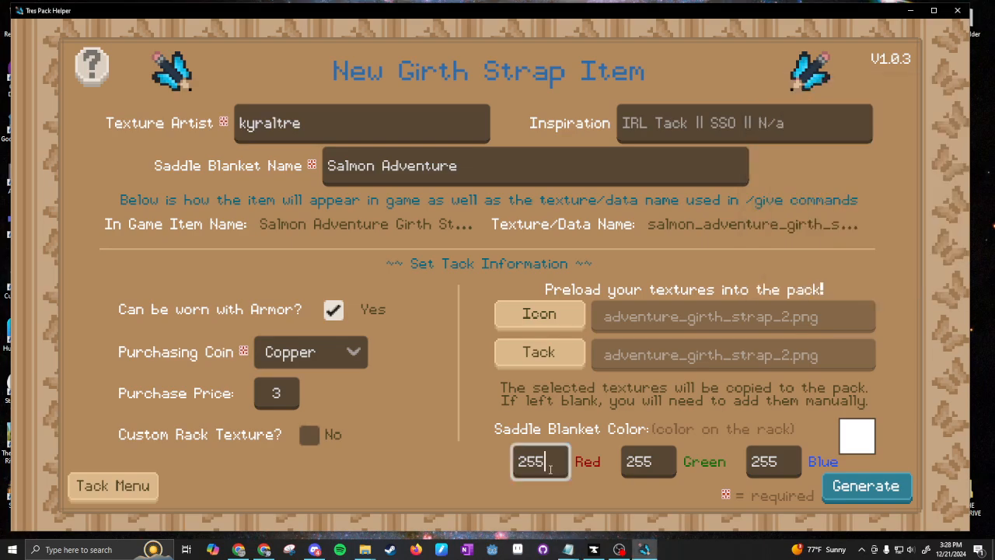
{"action": "double_click", "coordinate": [639, 461]}
{"action": "type", "text": "177"}
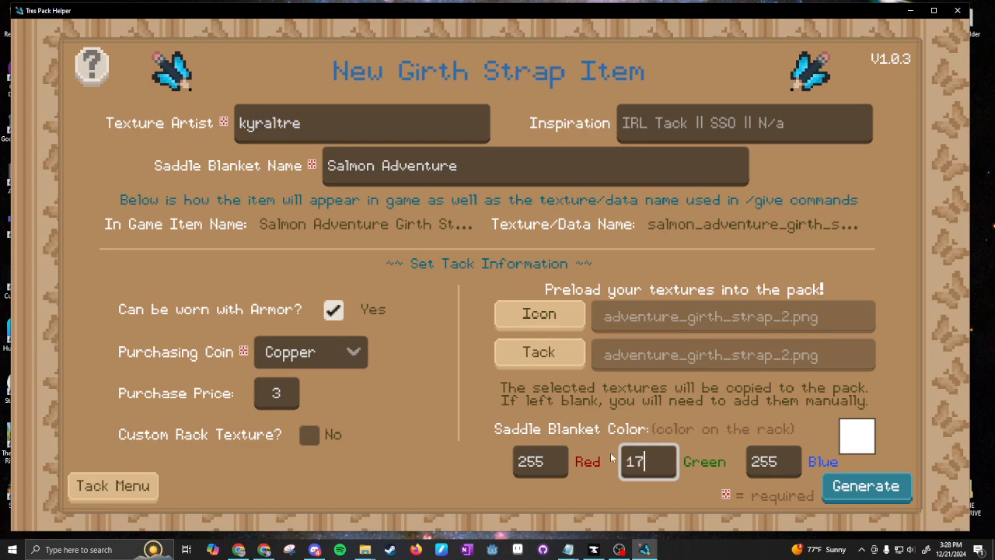
{"action": "left_click", "coordinate": [782, 464]}
{"action": "double_click", "coordinate": [782, 464]}
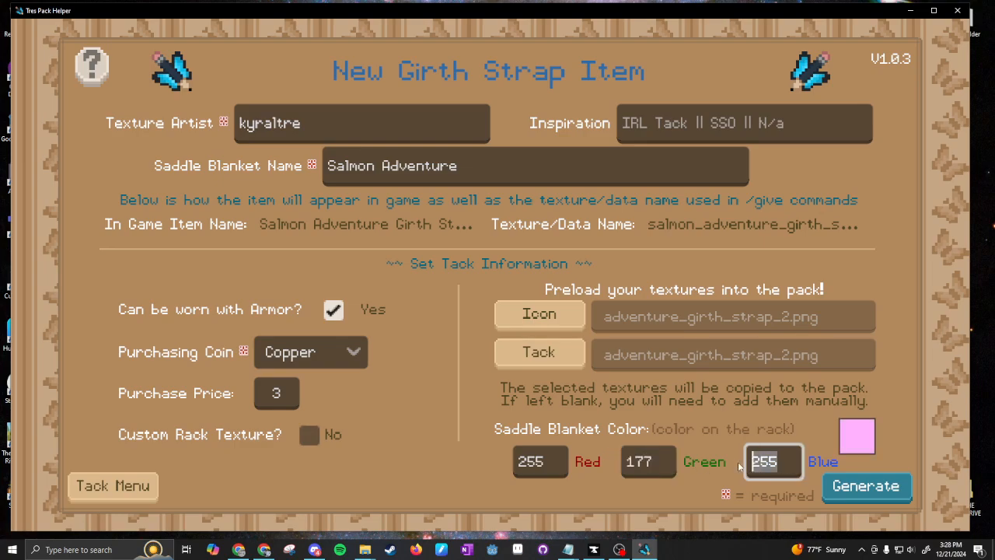
{"action": "type", "text": "178"}
{"action": "left_click", "coordinate": [832, 362]}
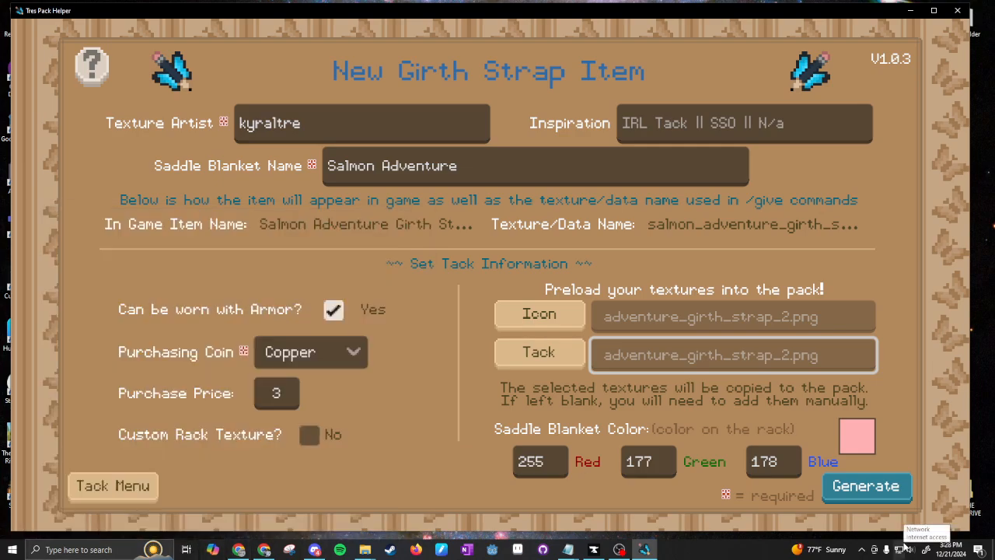
Generate the Salmon Adventure girth strap and choose to make another one.
{"action": "left_click", "coordinate": [849, 482]}
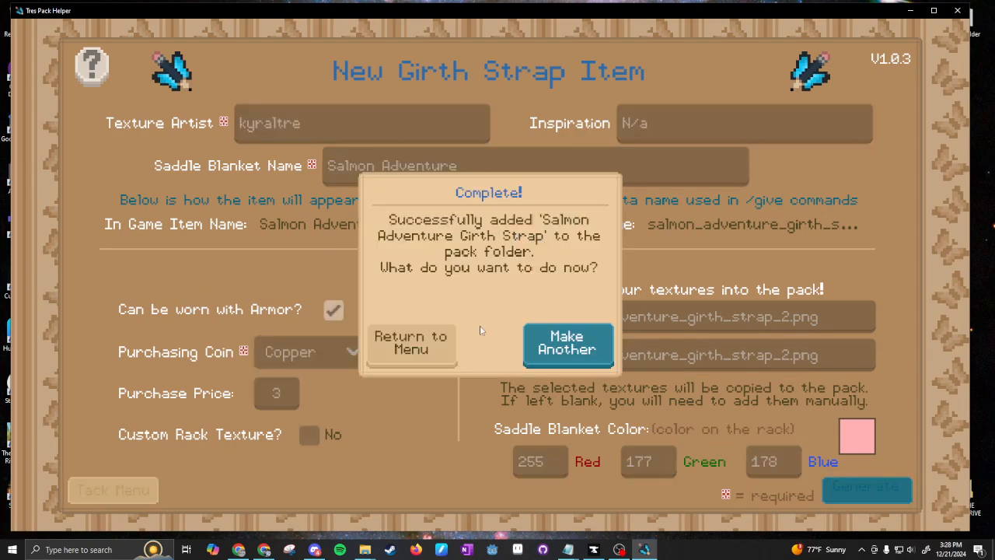
{"action": "left_click", "coordinate": [595, 347]}
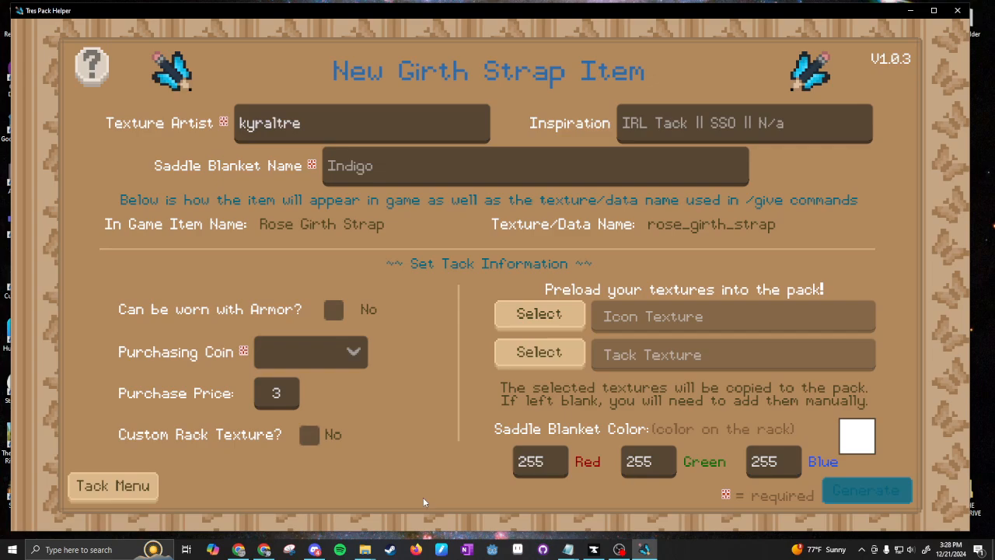
Leave the new girth strap form and close the pack helper, clearing the leftover INSTRUCTIONS.txt and legacy folder windows.
{"action": "left_click", "coordinate": [130, 493]}
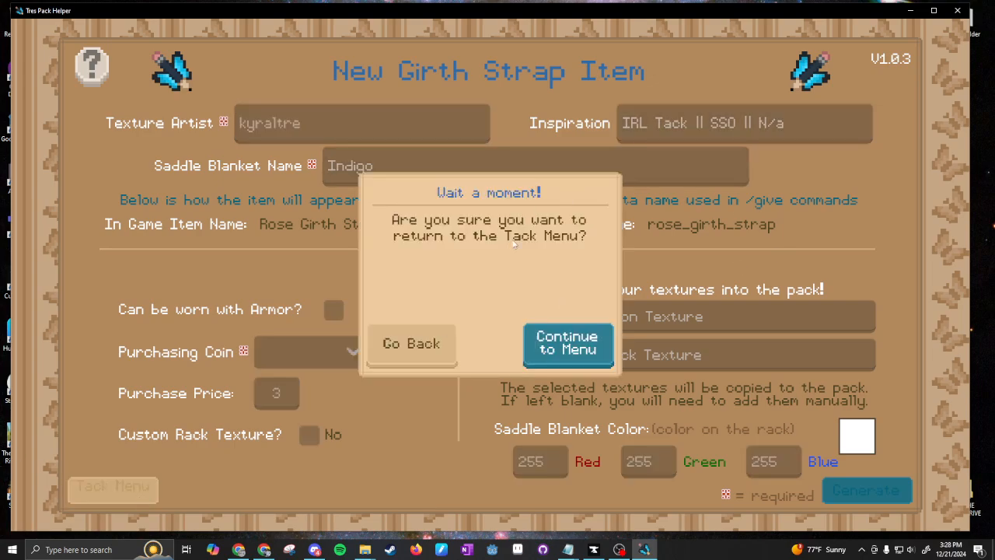
{"action": "left_click", "coordinate": [544, 345]}
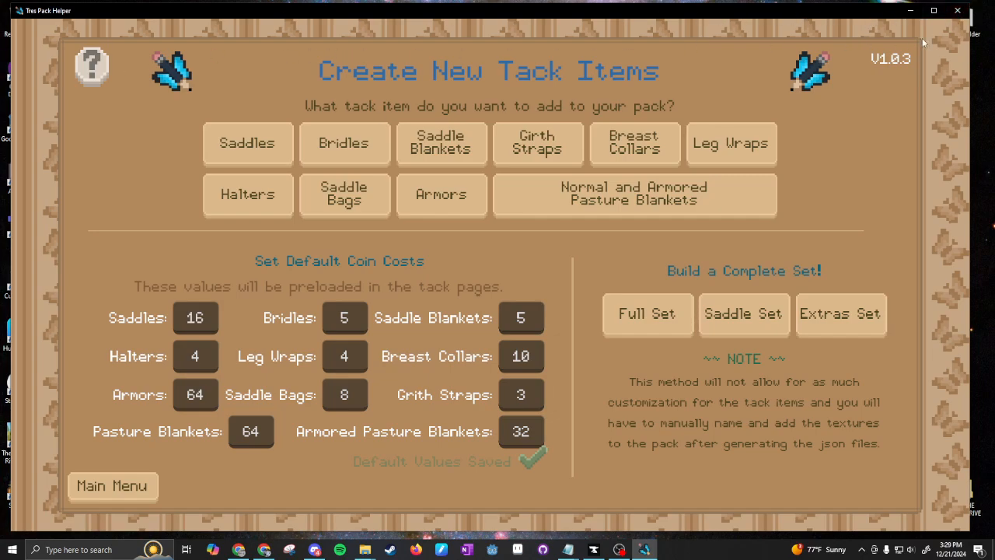
{"action": "left_click", "coordinate": [957, 10]}
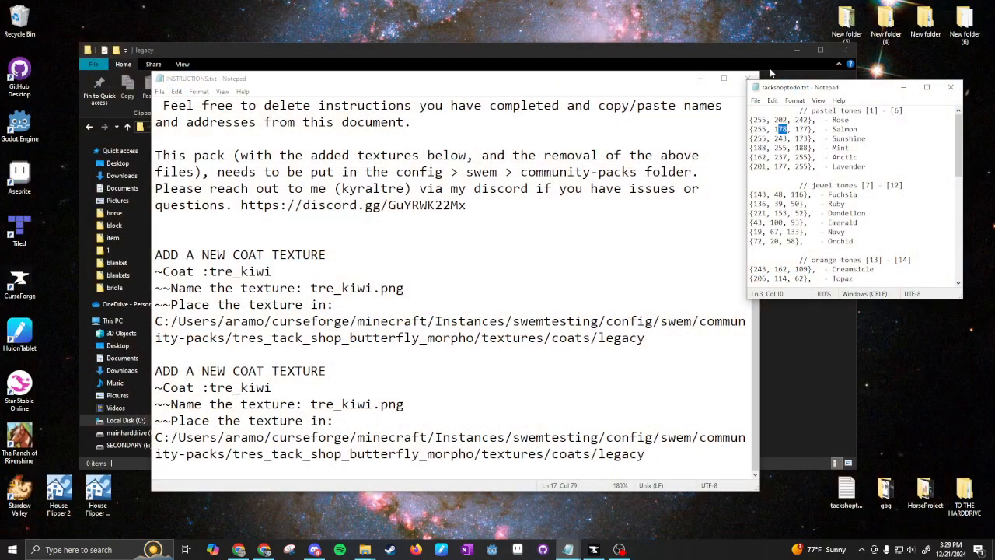
{"action": "left_click", "coordinate": [701, 77]}
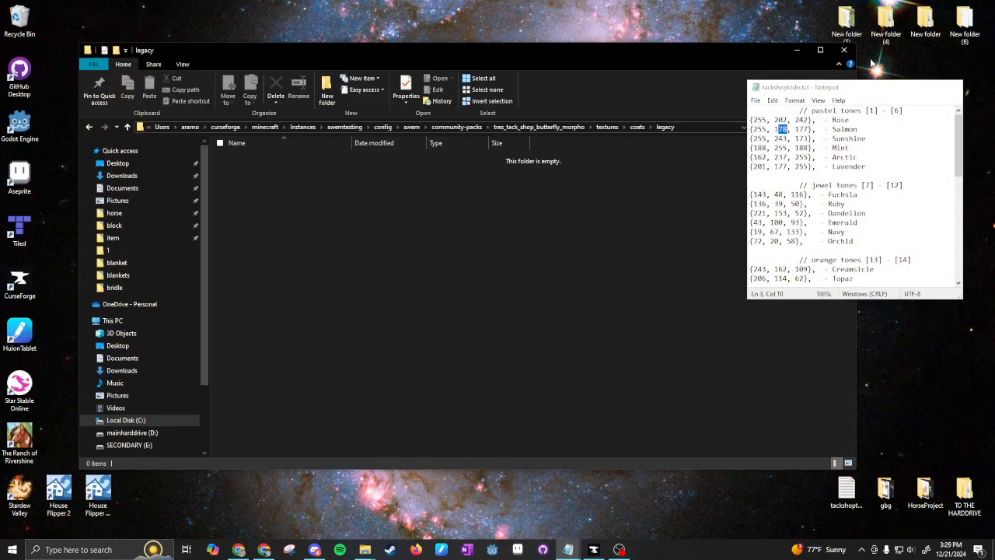
{"action": "left_click", "coordinate": [844, 49]}
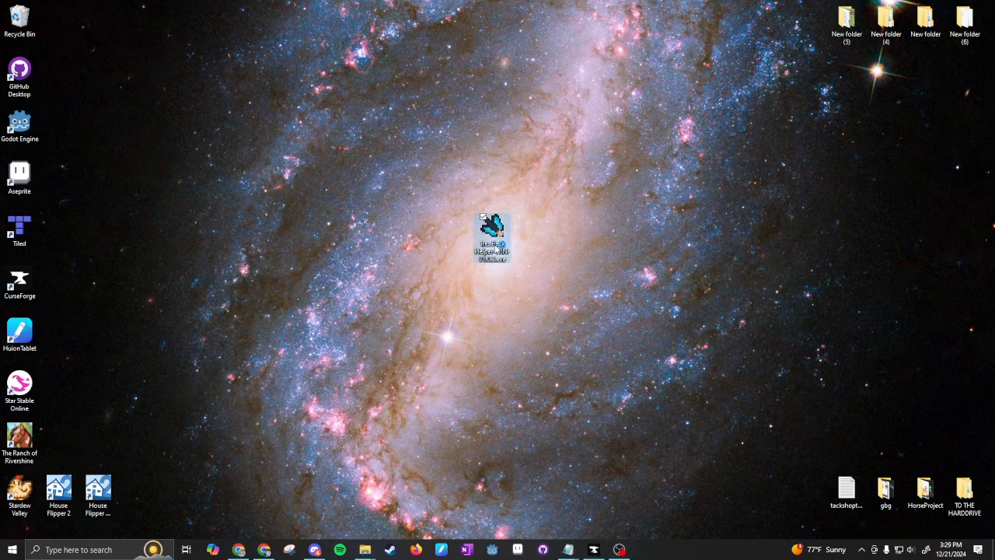
Relaunch Tre's Pack Helper from the desktop, acknowledge its warning and continue to the pack setup.
{"action": "double_click", "coordinate": [491, 234]}
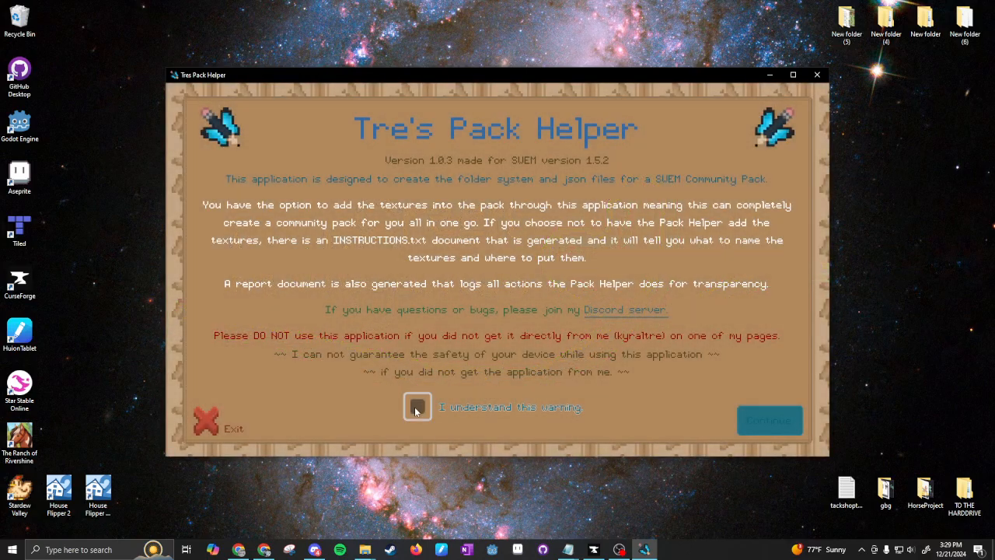
{"action": "left_click", "coordinate": [420, 405]}
{"action": "left_click", "coordinate": [770, 420]}
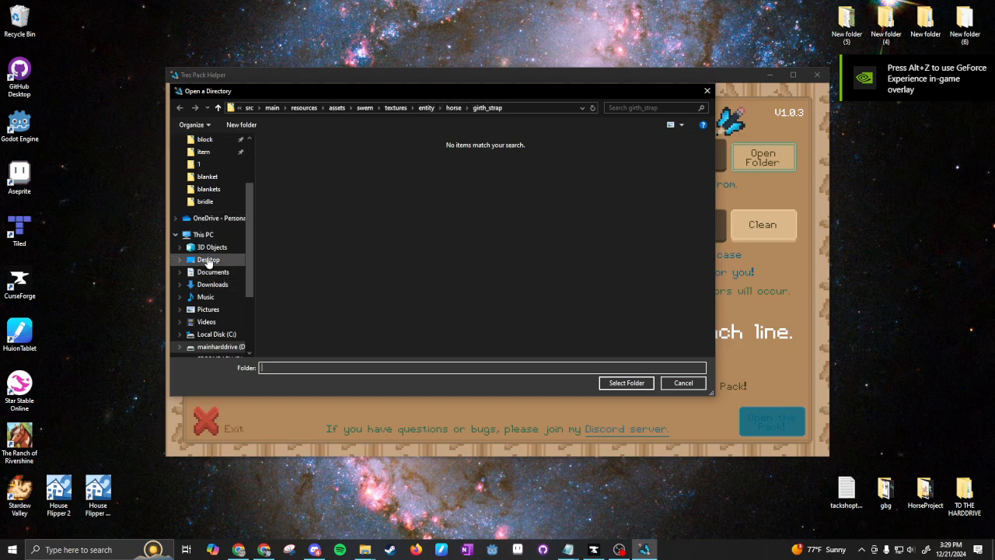
Set the file location to "new folder (6)" on the Desktop and validate the path.
{"action": "left_click", "coordinate": [208, 260]}
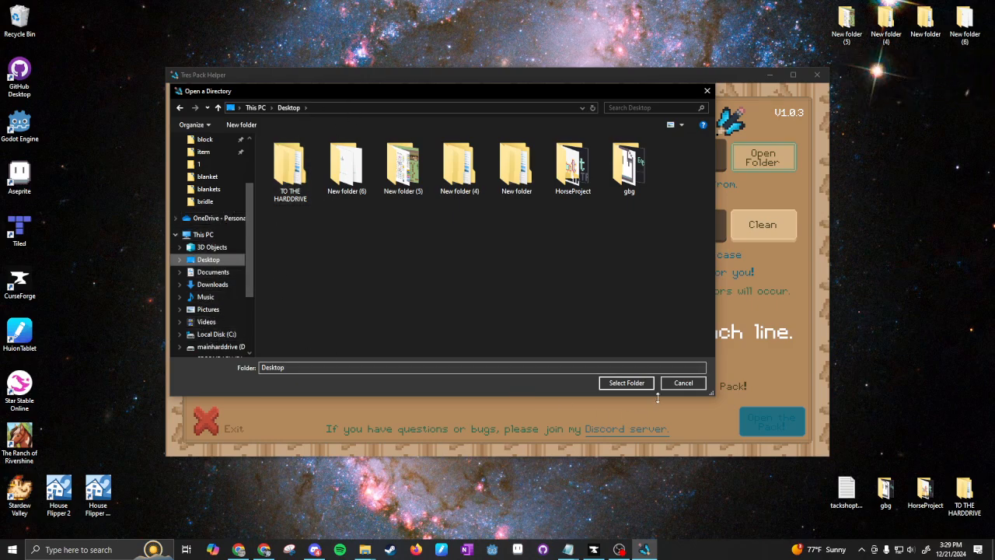
{"action": "left_click", "coordinate": [681, 383]}
{"action": "left_click", "coordinate": [554, 162]}
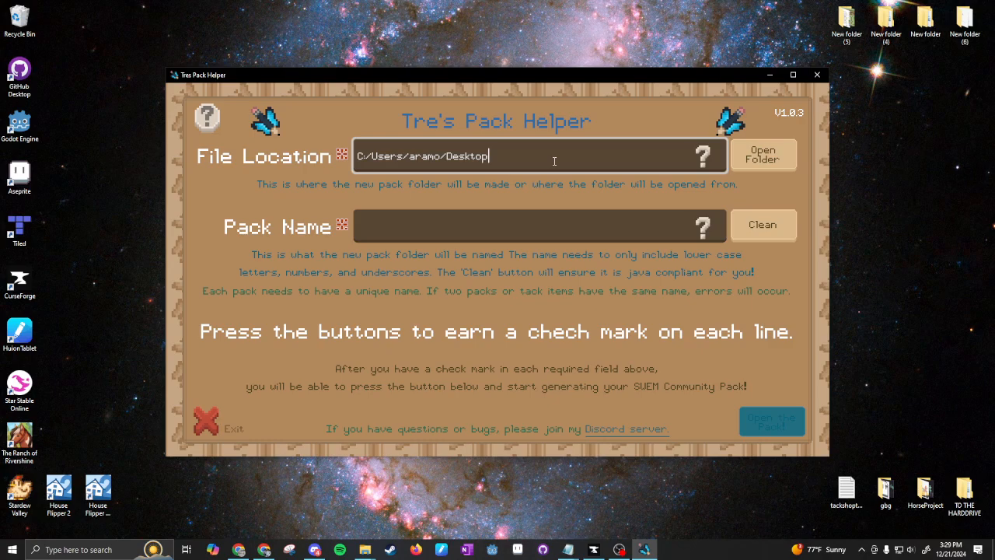
{"action": "type", "text": "new folder (6)"}
{"action": "left_click", "coordinate": [782, 168]}
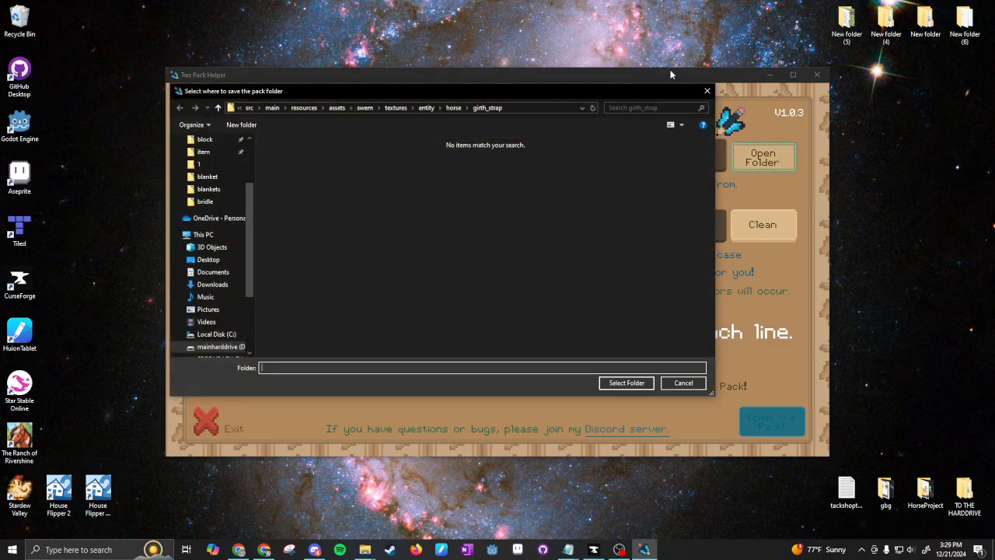
{"action": "left_click", "coordinate": [707, 92]}
Enter "for real thist time" as the pack name and clean it into a compliant name.
{"action": "left_click", "coordinate": [591, 212]}
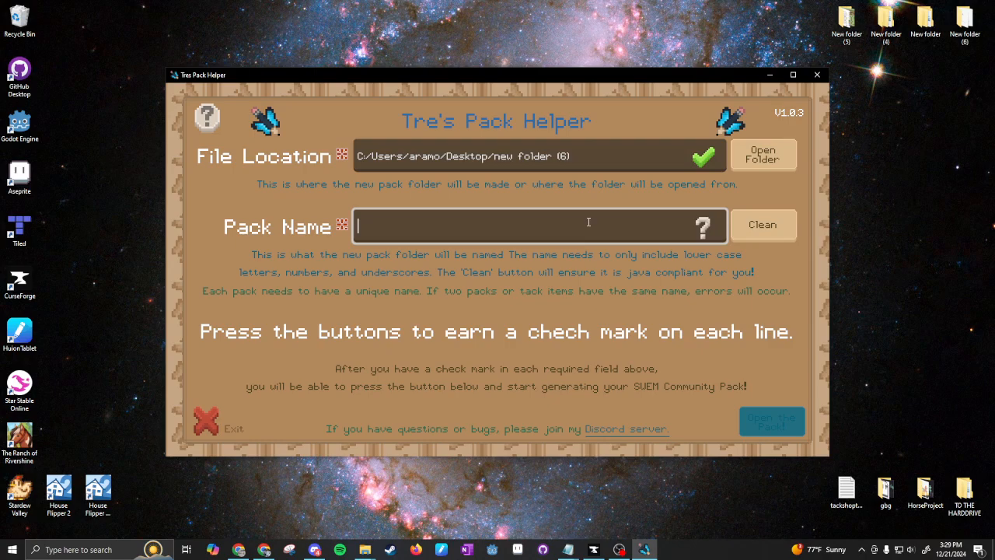
{"action": "type", "text": "for real thist ime"}
{"action": "key", "text": "BackSpace"}
{"action": "key", "text": "BackSpace"}
{"action": "key", "text": "BackSpace"}
{"action": "type", "text": "time"}
{"action": "left_click", "coordinate": [763, 225]}
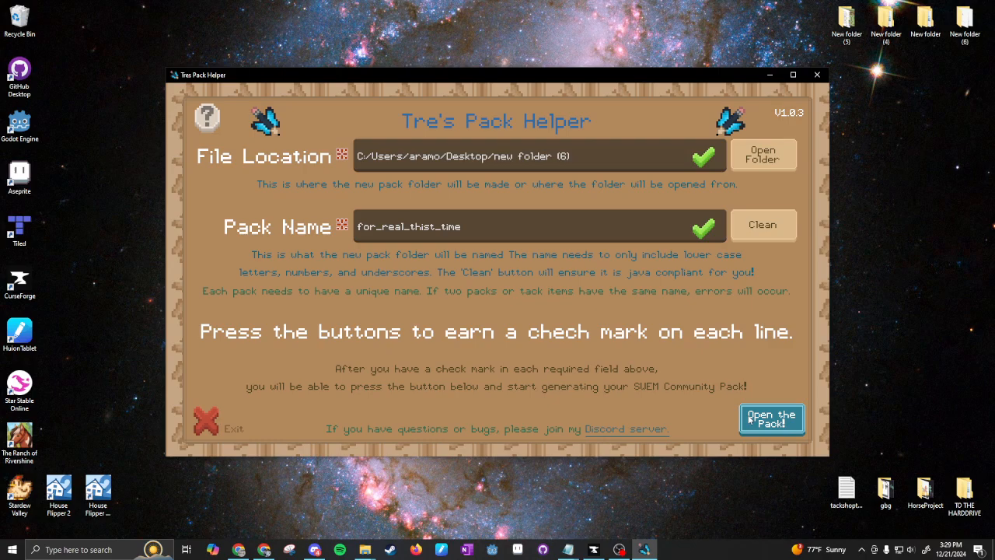
Check the packs already stored in New folder (6), and generate the for_real_thist_time pack.
{"action": "double_click", "coordinate": [958, 22]}
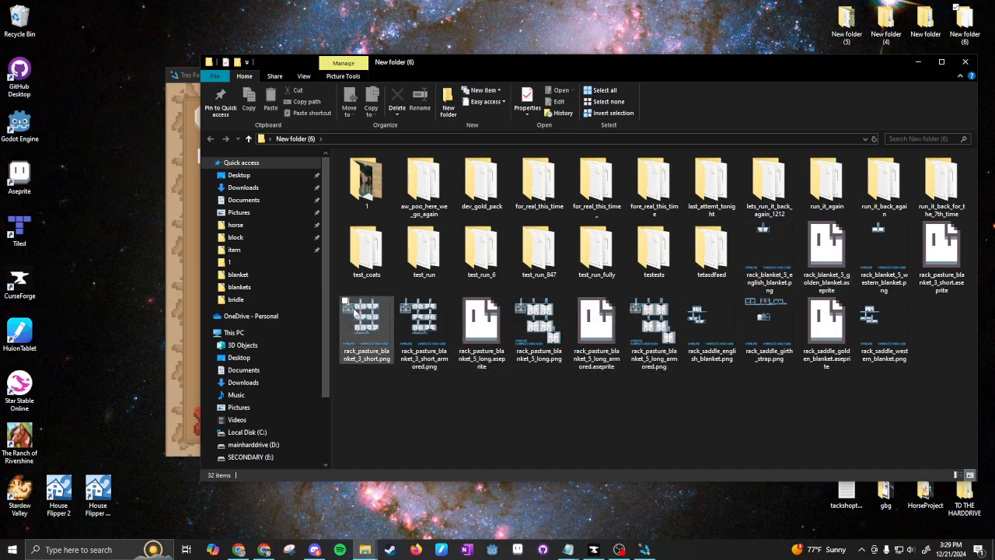
{"action": "left_click", "coordinate": [918, 62]}
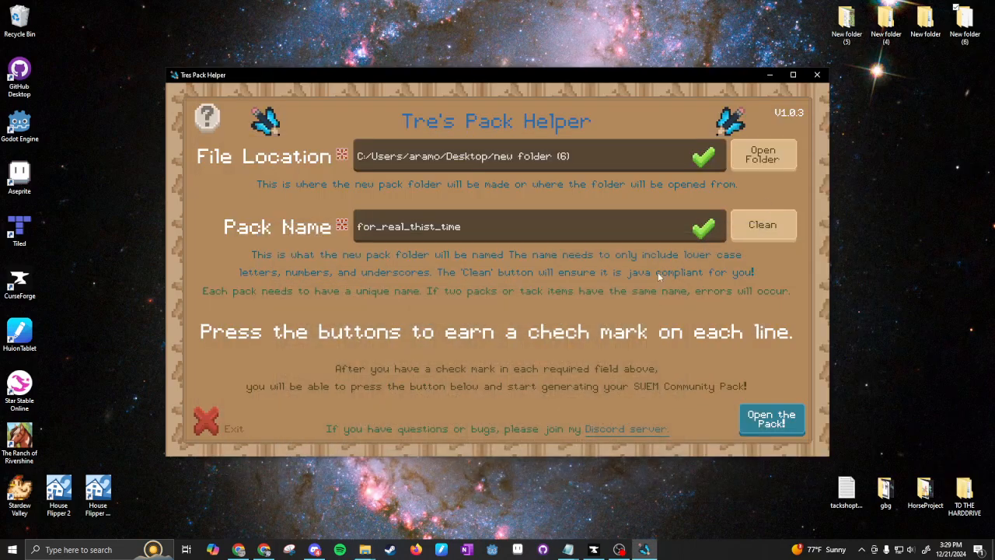
{"action": "left_click", "coordinate": [771, 419]}
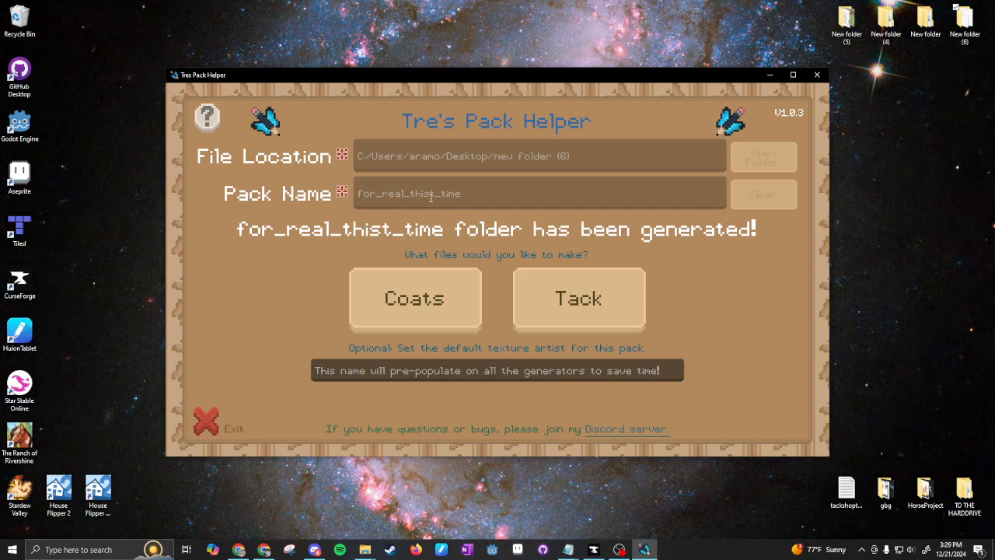
Exit the pack helper, relaunch it and acknowledge the warning to return to the pack setup.
{"action": "left_click", "coordinate": [204, 420]}
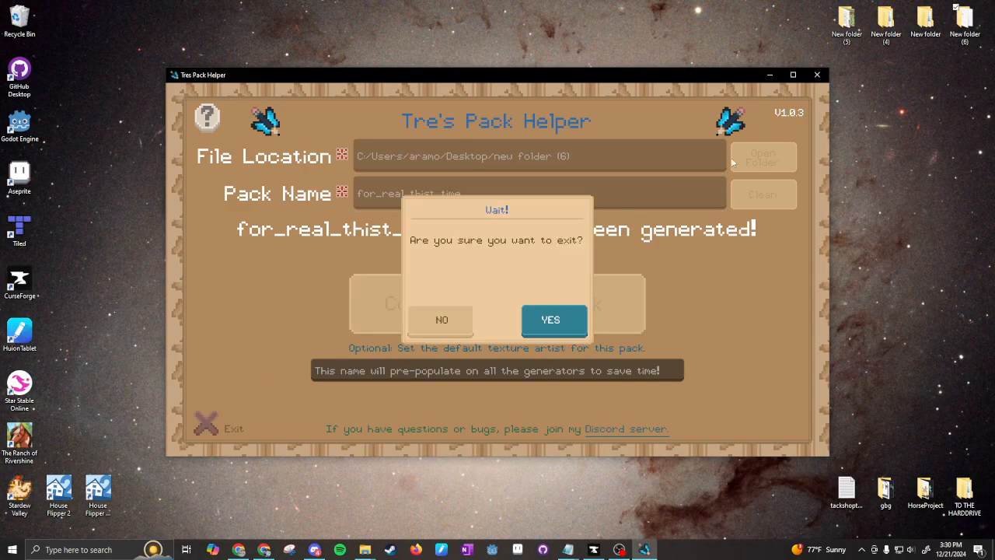
{"action": "left_click", "coordinate": [557, 322]}
{"action": "double_click", "coordinate": [492, 227]}
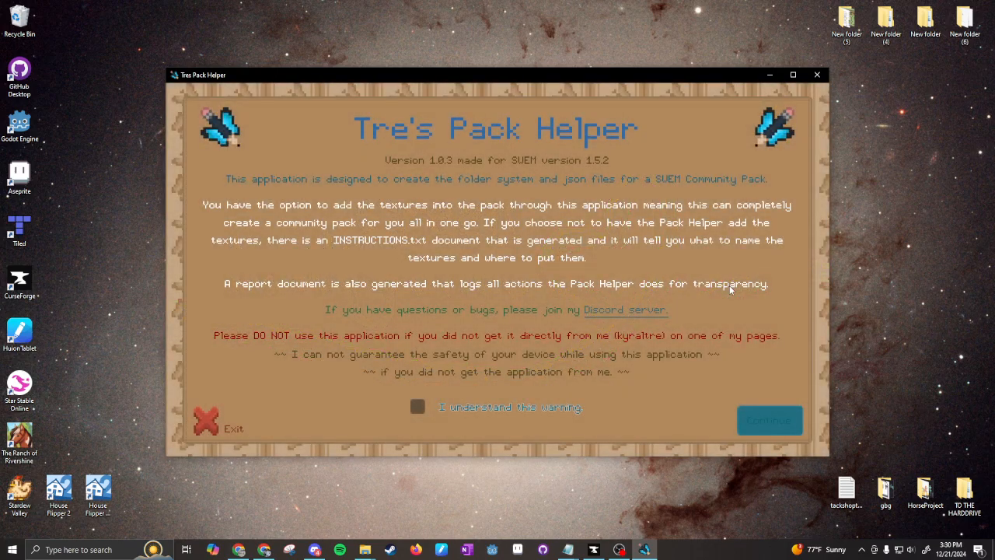
{"action": "left_click", "coordinate": [418, 406]}
{"action": "left_click", "coordinate": [772, 421]}
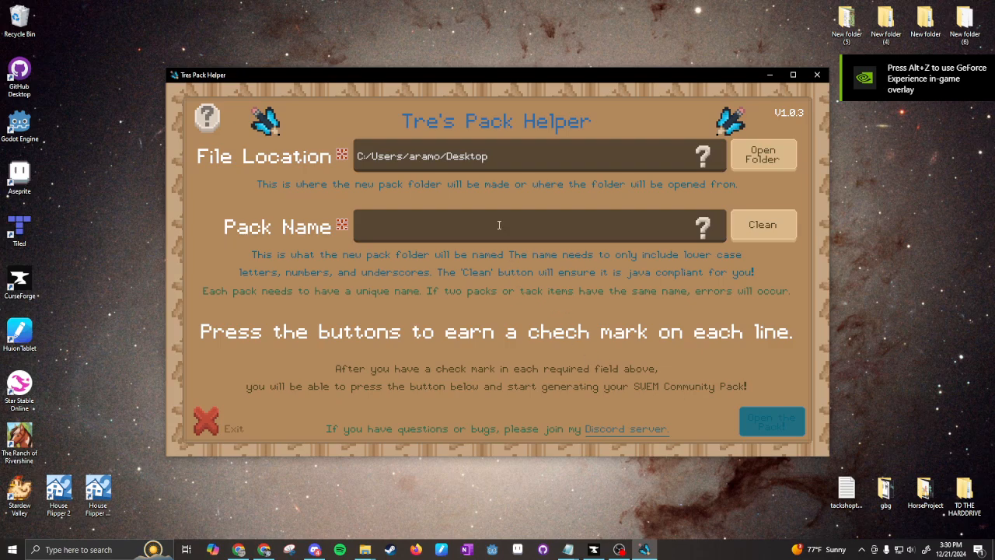
Point the file location to the Desktop's "new folder (6)" and validate it for reopening a pack.
{"action": "left_click", "coordinate": [556, 155]}
{"action": "type", "text": "new fo"}
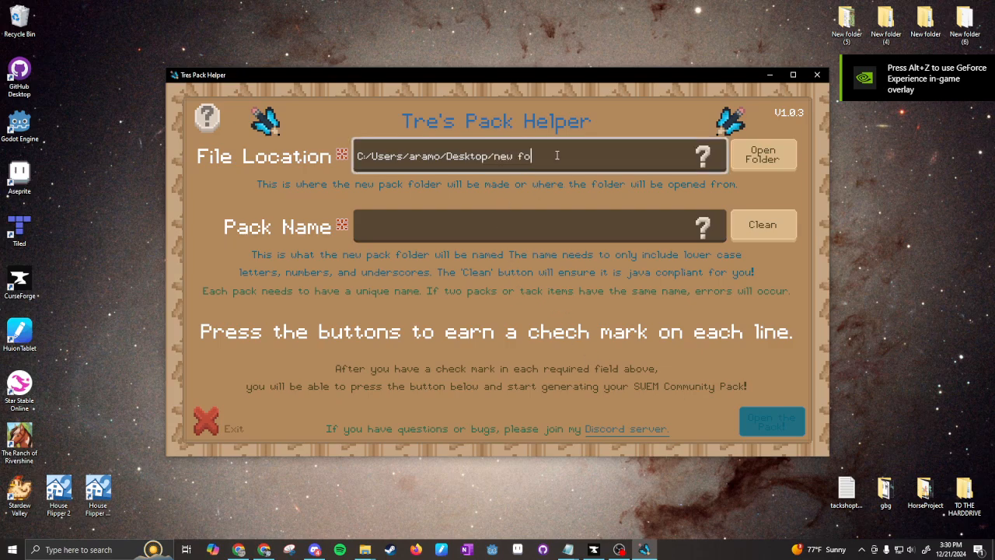
{"action": "type", "text": "lder (6)"}
{"action": "left_click", "coordinate": [766, 158]}
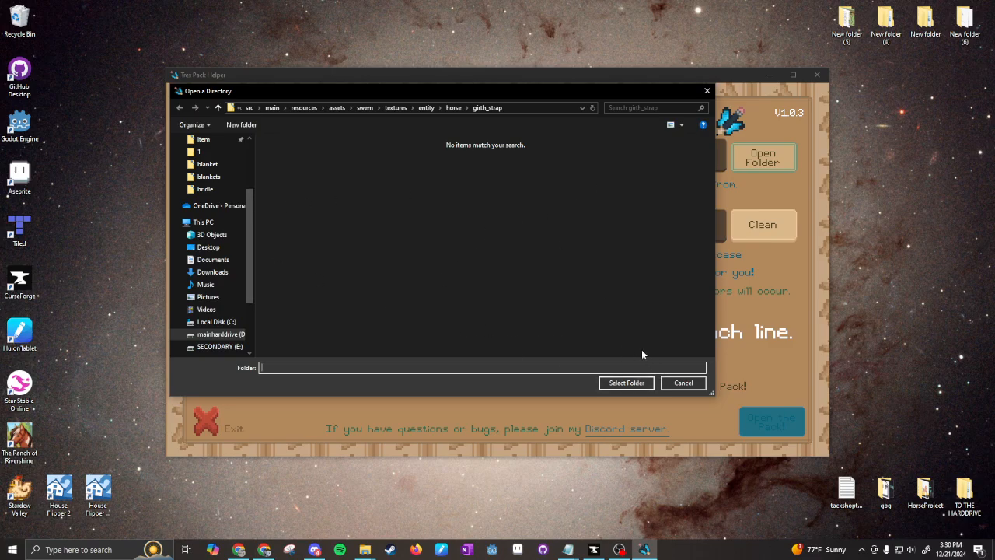
{"action": "left_click", "coordinate": [678, 383]}
Enter "for real this time" as the pack name, clean it and open the existing pack folder.
{"action": "left_click", "coordinate": [525, 232]}
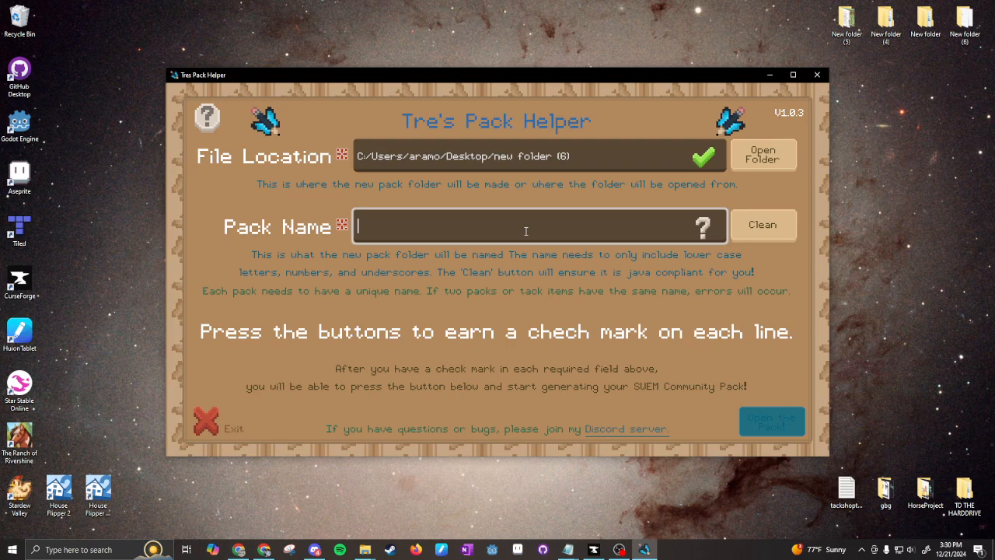
{"action": "type", "text": "n"}
{"action": "key", "text": "BackSpace"}
{"action": "type", "text": "for real this time"}
{"action": "left_click", "coordinate": [780, 229]}
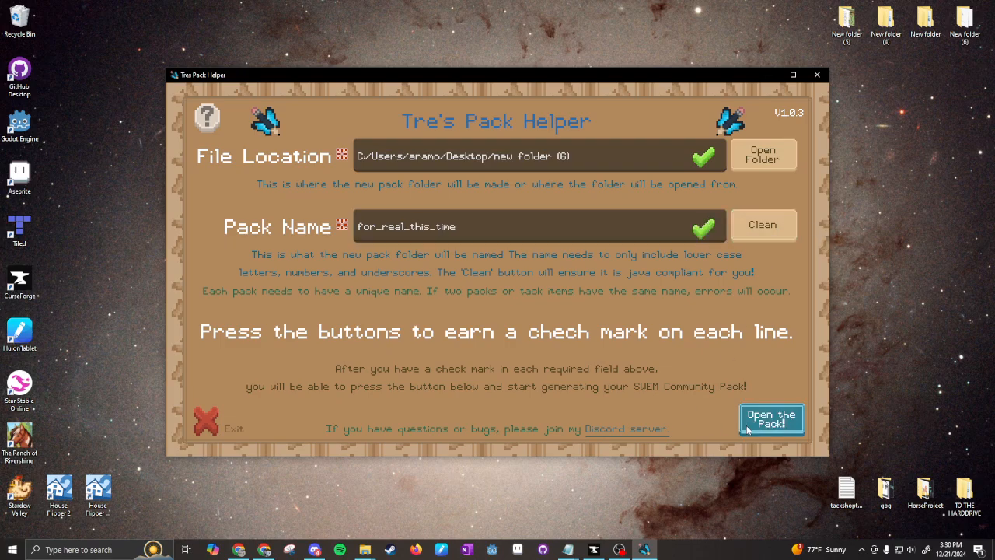
{"action": "left_click", "coordinate": [751, 428]}
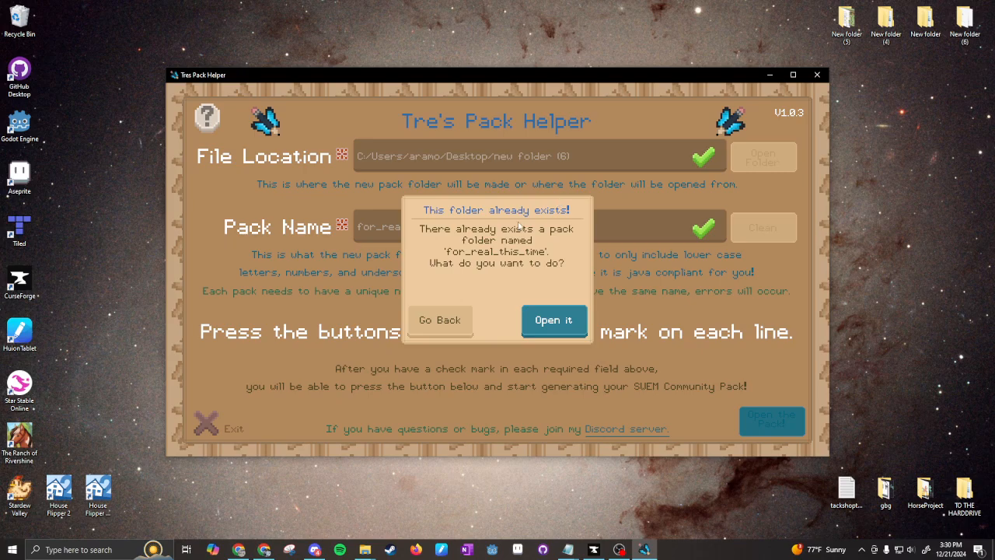
{"action": "left_click", "coordinate": [554, 320]}
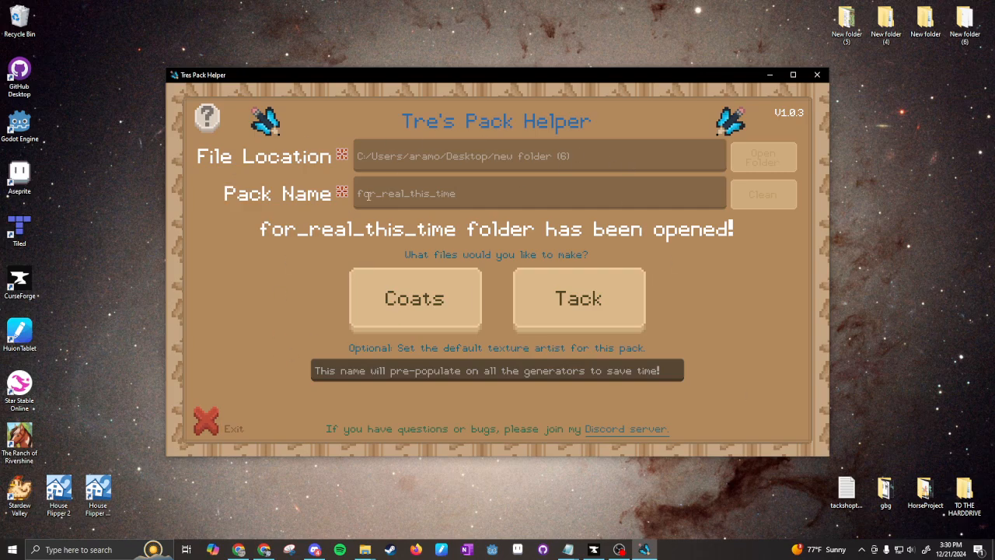
Open INSTRUCTIONS.txt from the for_real_this_time folder in New folder (6) and examine its pack-reopened entries.
{"action": "double_click", "coordinate": [961, 21]}
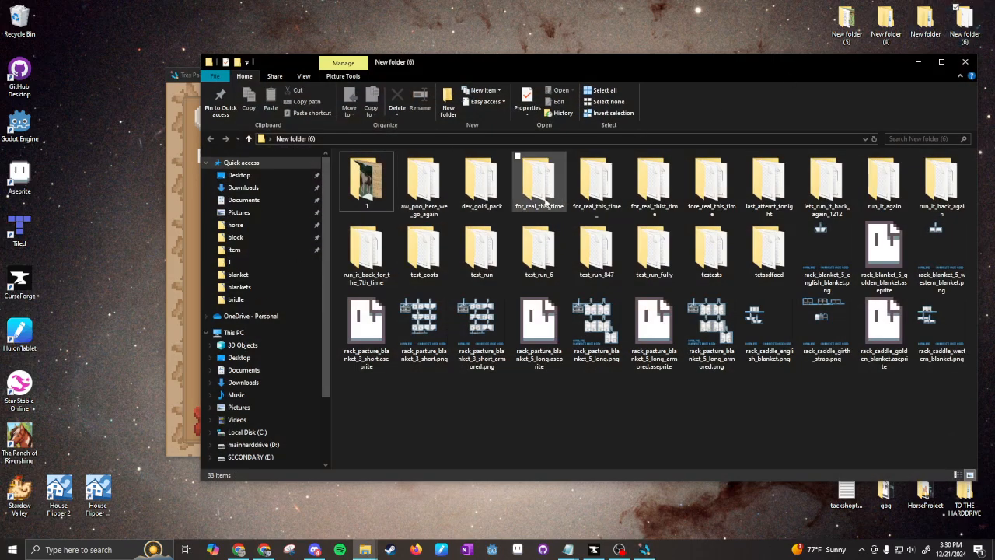
{"action": "double_click", "coordinate": [546, 199]}
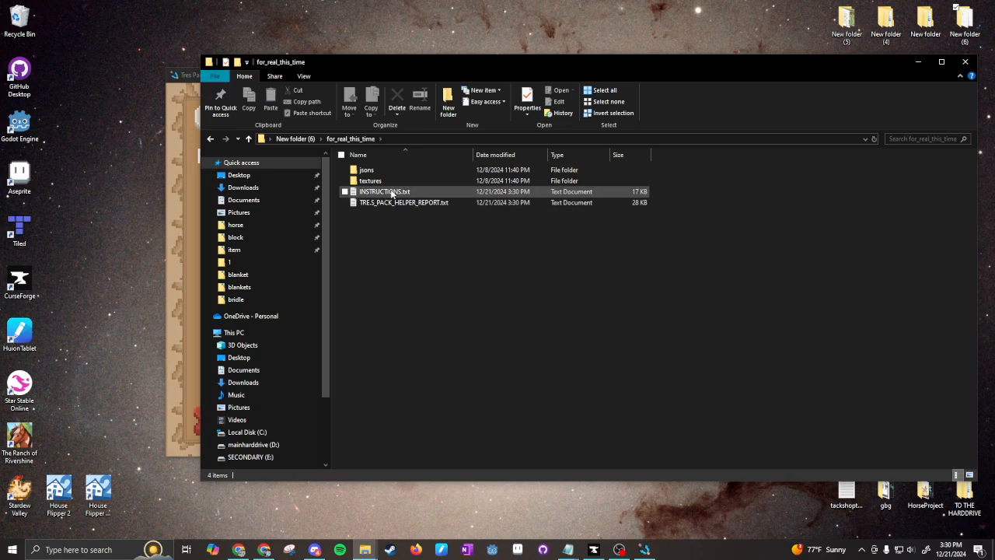
{"action": "double_click", "coordinate": [388, 192]}
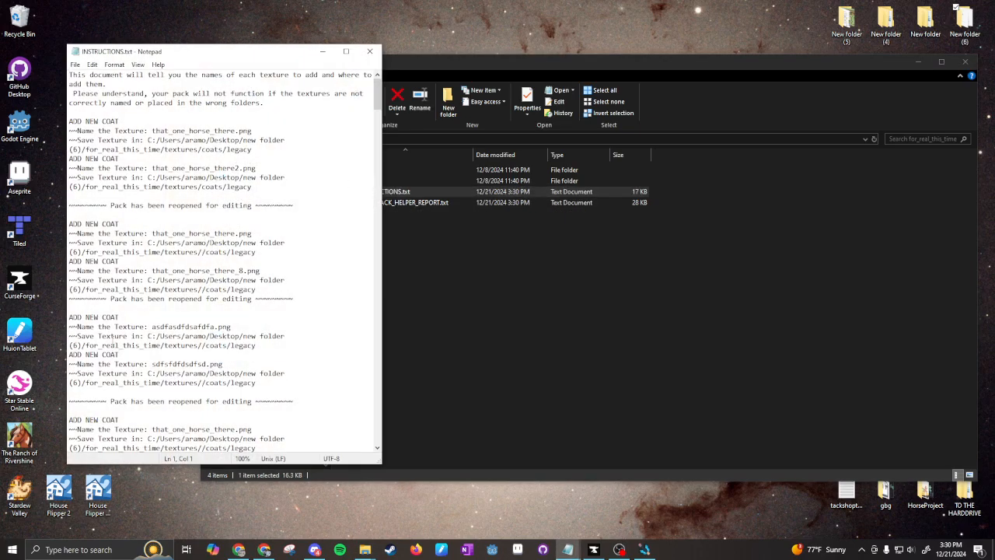
{"action": "left_click_drag", "start_coordinate": [149, 156], "coordinate": [247, 392]}
{"action": "left_click", "coordinate": [247, 392]}
{"action": "left_click_drag", "start_coordinate": [74, 153], "coordinate": [252, 308]}
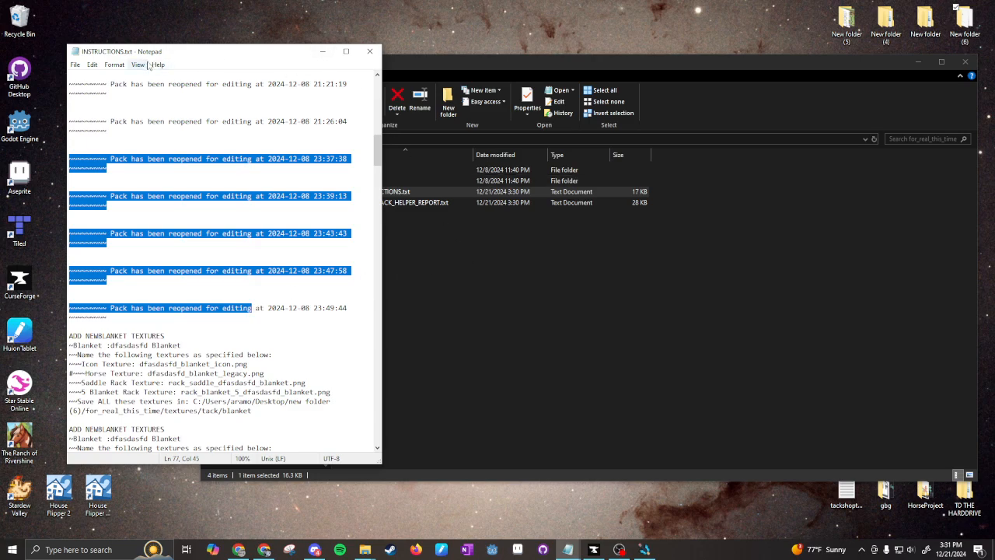
Enlarge the INSTRUCTIONS.txt text to 140% and widen the Notepad window for reading.
{"action": "left_click_drag", "start_coordinate": [251, 56], "coordinate": [254, 56]}
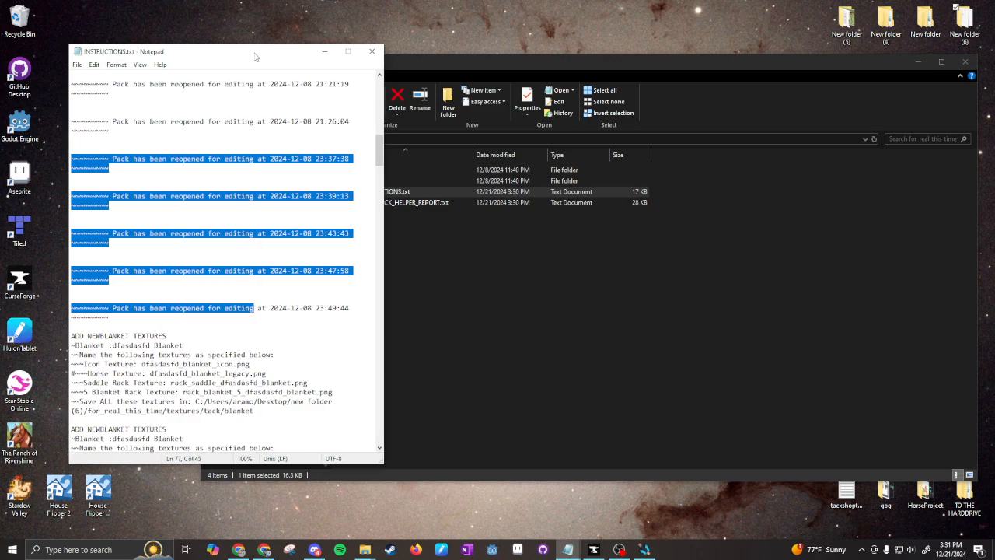
{"action": "key", "text": "ctrl+plus"}
{"action": "key", "text": "ctrl+plus"}
{"action": "key", "text": "ctrl+plus"}
{"action": "key", "text": "ctrl+plus"}
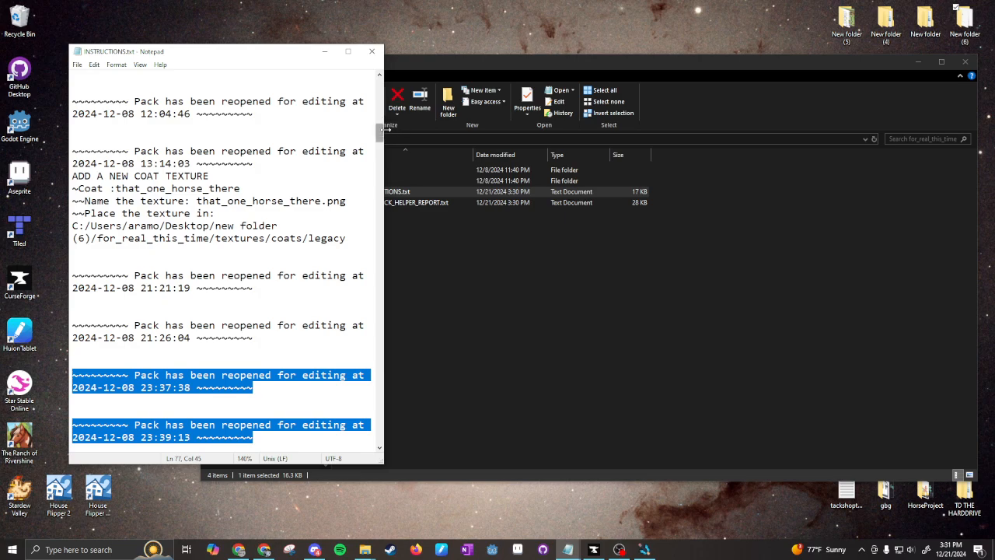
{"action": "left_click_drag", "start_coordinate": [383, 132], "coordinate": [744, 208]}
{"action": "left_click", "coordinate": [591, 213]}
Examine the timestamped reopening lines and the blanket texture instructions listed between them in INSTRUCTIONS.txt.
{"action": "scroll", "coordinate": [466, 194], "scroll_direction": "up", "scroll_amount": 4}
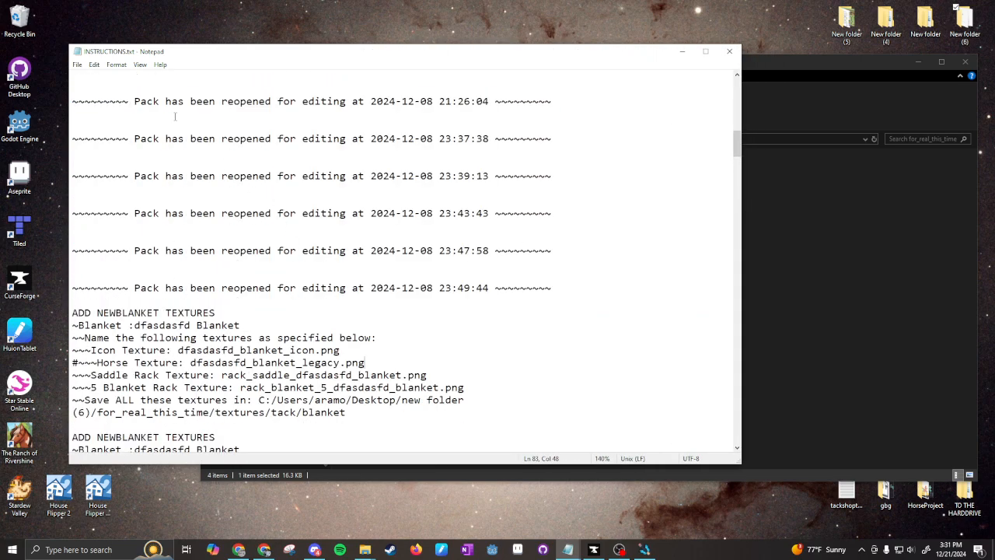
{"action": "left_click_drag", "start_coordinate": [173, 116], "coordinate": [525, 264]}
{"action": "left_click", "coordinate": [456, 350]}
{"action": "scroll", "coordinate": [456, 349], "scroll_direction": "down", "scroll_amount": 7}
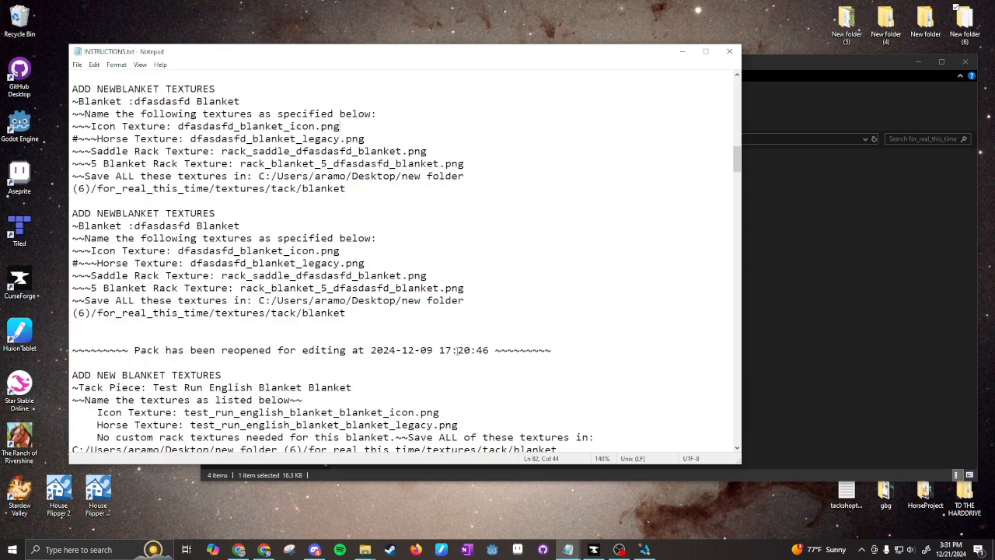
{"action": "scroll", "coordinate": [456, 350], "scroll_direction": "up", "scroll_amount": 3}
{"action": "scroll", "coordinate": [237, 292], "scroll_direction": "down", "scroll_amount": 1}
{"action": "left_click_drag", "start_coordinate": [116, 138], "coordinate": [397, 358]}
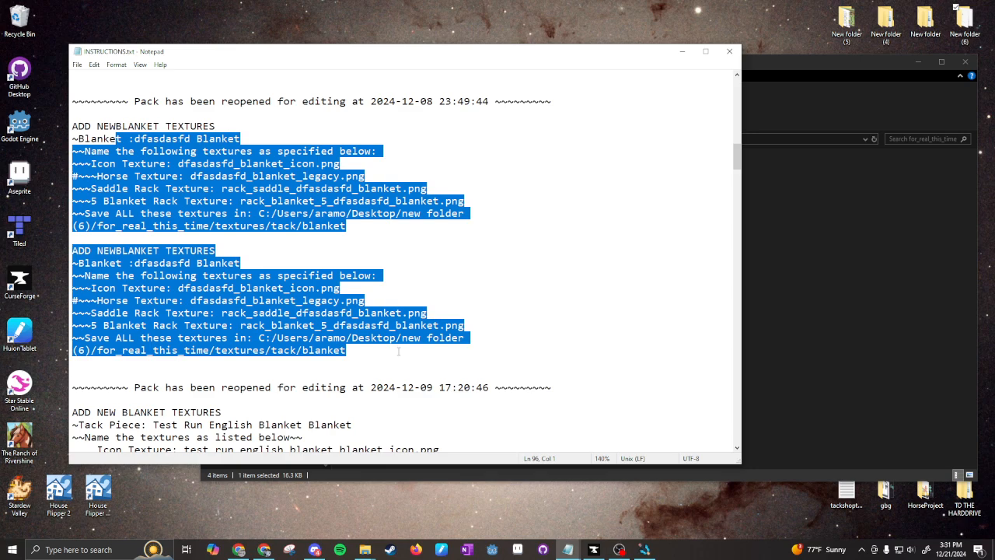
{"action": "left_click", "coordinate": [437, 337]}
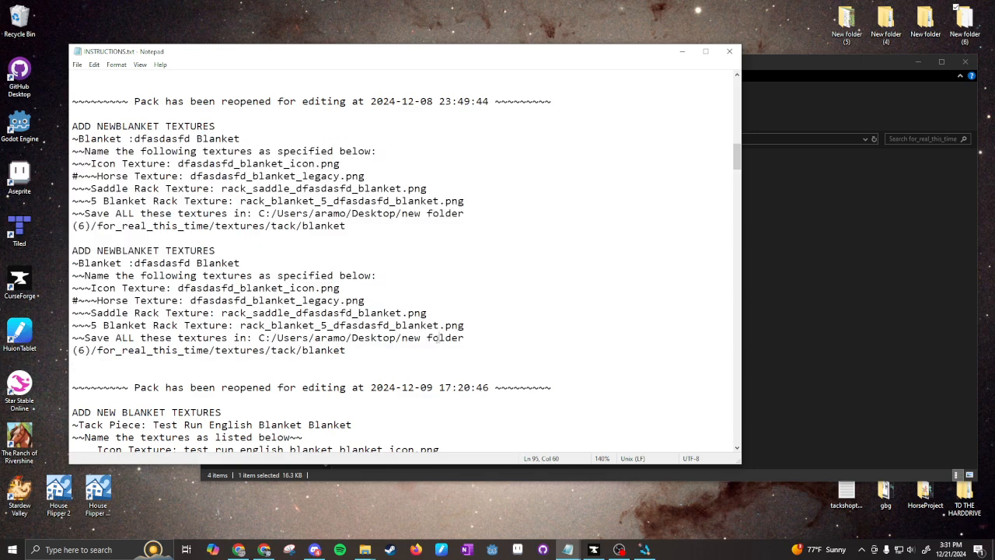
{"action": "scroll", "coordinate": [362, 381], "scroll_direction": "down", "scroll_amount": 5}
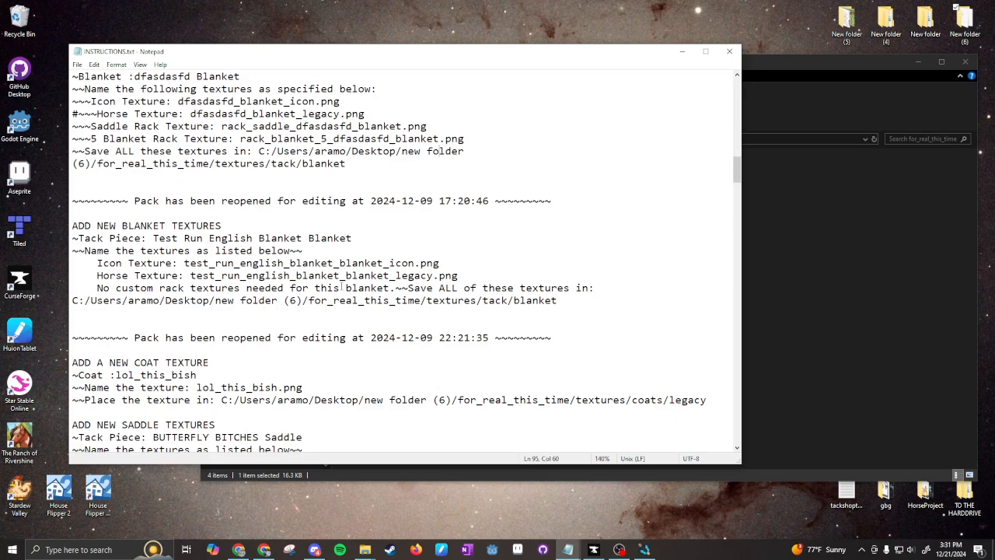
Close INSTRUCTIONS.txt, open TRE.S_PACK_HELPER_REPORT.txt from the same folder and examine its earliest log entries.
{"action": "left_click", "coordinate": [729, 51]}
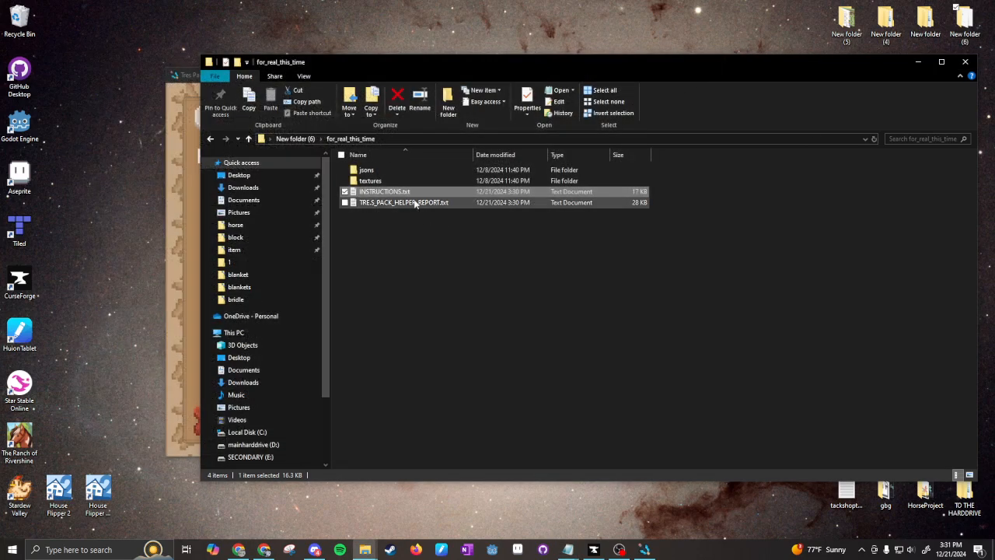
{"action": "double_click", "coordinate": [401, 202]}
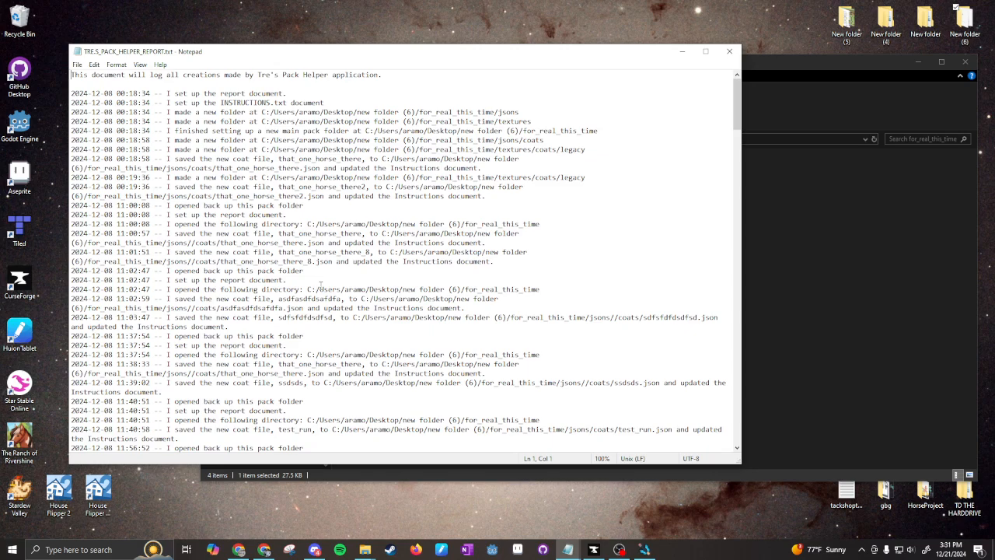
{"action": "left_click_drag", "start_coordinate": [101, 113], "coordinate": [308, 383]}
{"action": "left_click", "coordinate": [315, 399]}
{"action": "left_click_drag", "start_coordinate": [169, 279], "coordinate": [311, 309]}
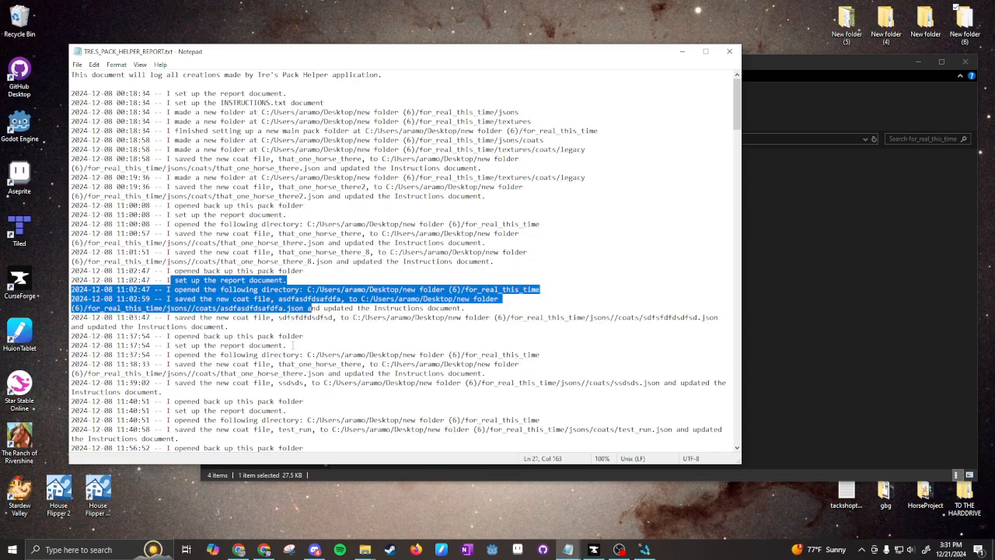
Examine the 2024-12-16 report entries covering the test loading saddle, bridle and girth strap.
{"action": "scroll", "coordinate": [303, 364], "scroll_direction": "down", "scroll_amount": 15}
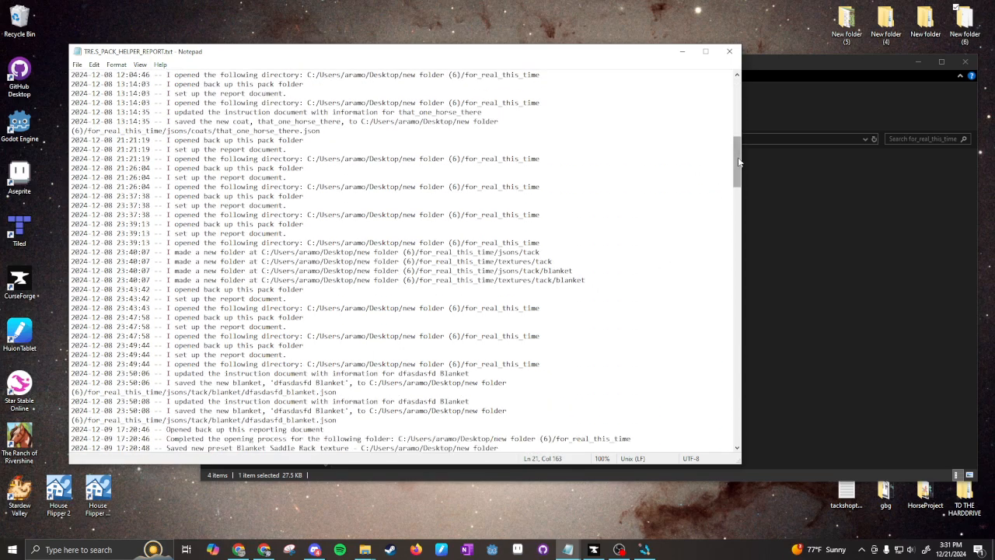
{"action": "left_click_drag", "start_coordinate": [737, 159], "coordinate": [737, 268]}
{"action": "left_click_drag", "start_coordinate": [166, 195], "coordinate": [330, 318]}
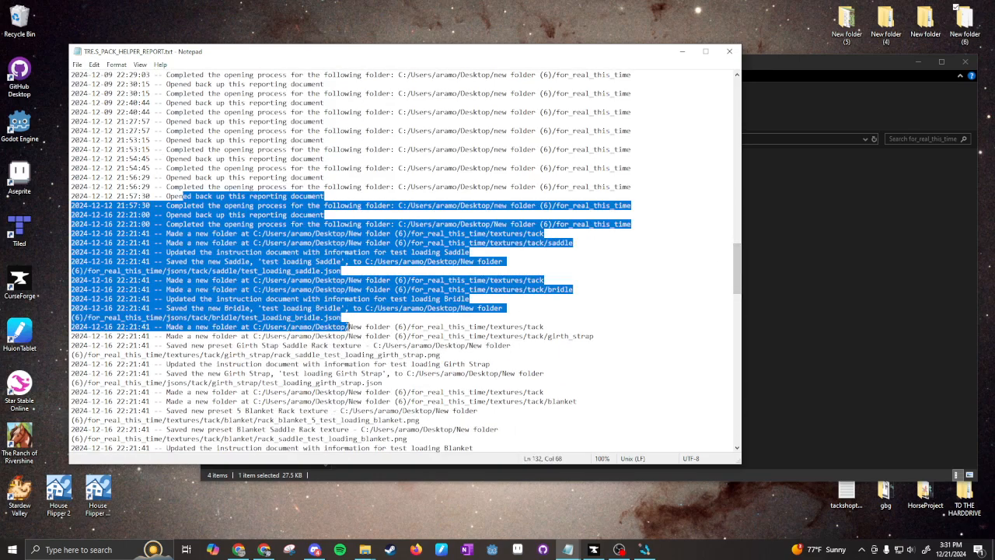
{"action": "left_click", "coordinate": [336, 319]}
{"action": "left_click_drag", "start_coordinate": [169, 236], "coordinate": [479, 289]}
{"action": "left_click_drag", "start_coordinate": [216, 317], "coordinate": [212, 327]}
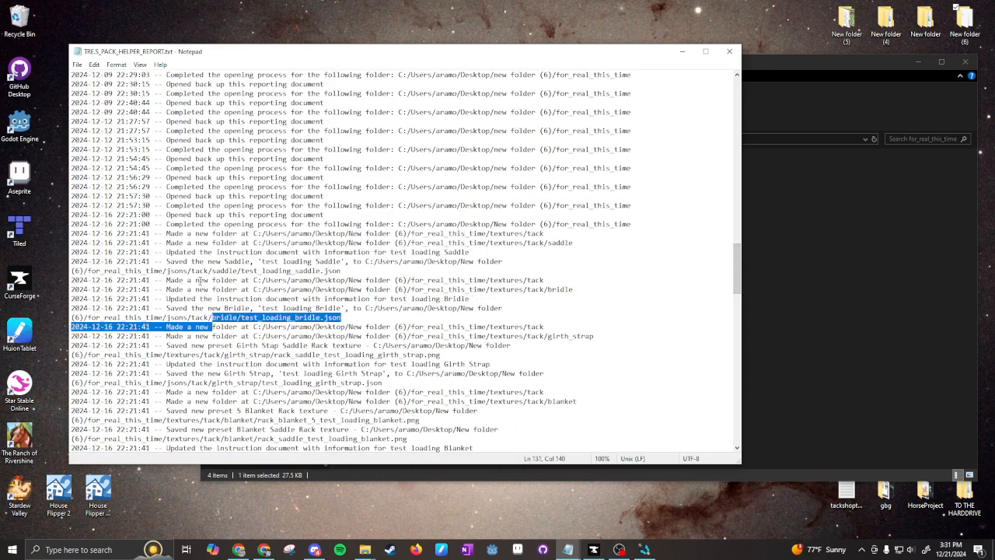
{"action": "left_click_drag", "start_coordinate": [179, 262], "coordinate": [340, 291]}
{"action": "left_click", "coordinate": [256, 336]}
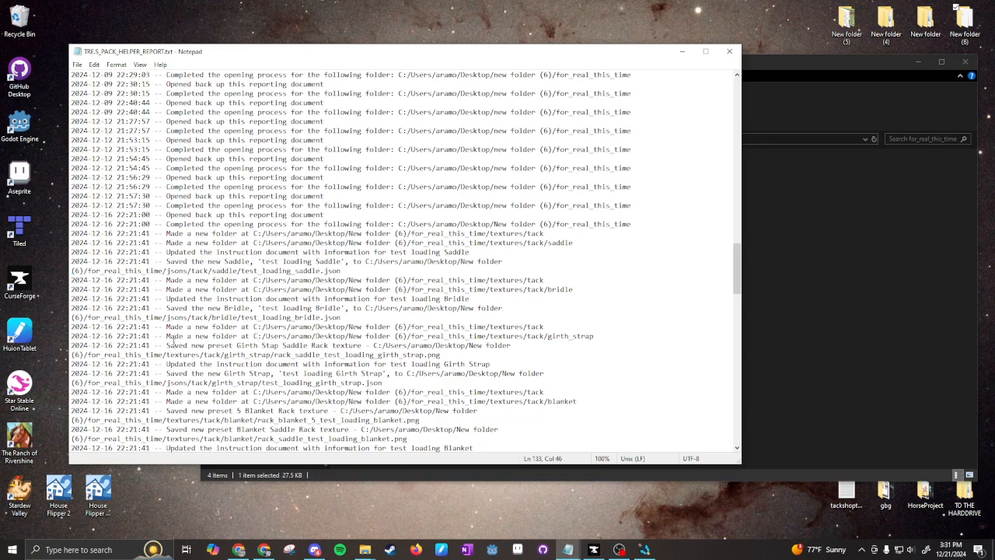
{"action": "left_click_drag", "start_coordinate": [173, 344], "coordinate": [277, 318]}
{"action": "left_click", "coordinate": [275, 354]}
Examine the report entries for the test loading blanket, breast collar and leg wraps.
{"action": "scroll", "coordinate": [278, 381], "scroll_direction": "down", "scroll_amount": 5}
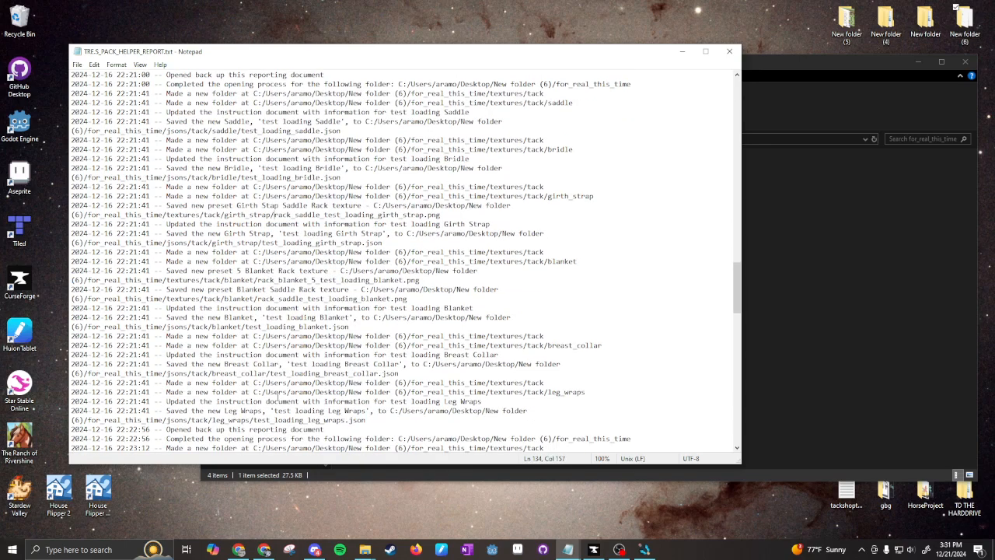
{"action": "left_click_drag", "start_coordinate": [192, 402], "coordinate": [442, 392]}
{"action": "left_click", "coordinate": [404, 336]}
{"action": "left_click_drag", "start_coordinate": [83, 308], "coordinate": [200, 326]}
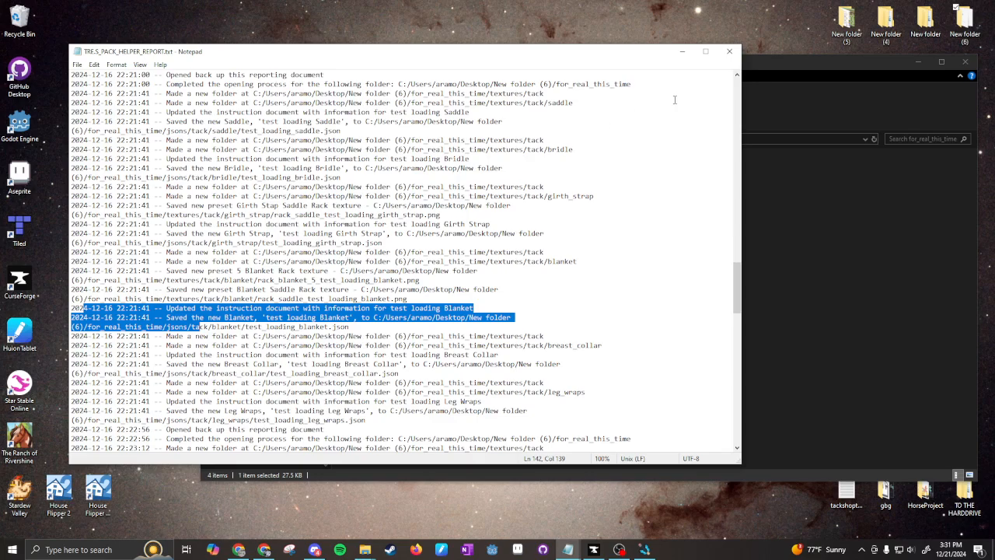
Close the report file and reposition the for_real_this_time folder window on the desktop.
{"action": "left_click", "coordinate": [729, 51]}
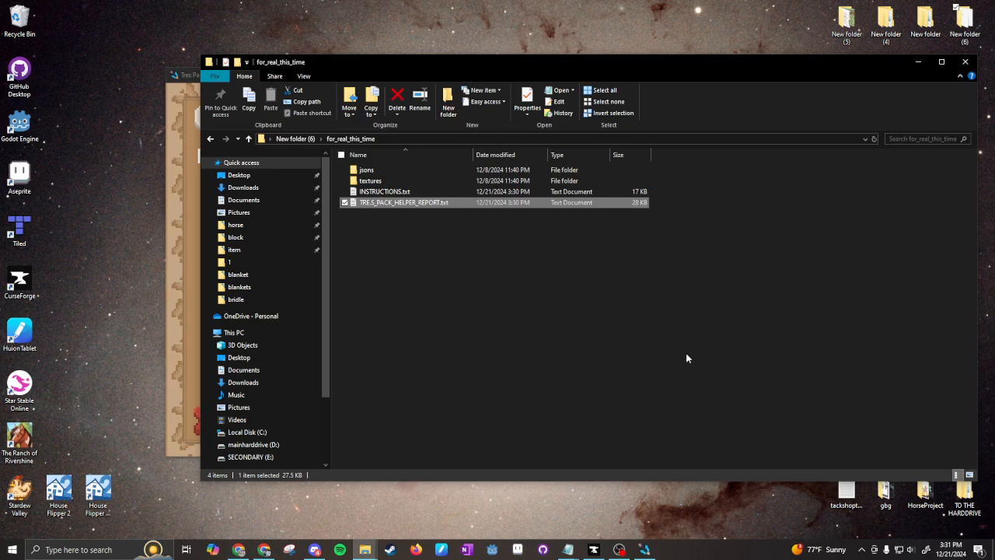
{"action": "double_click", "coordinate": [611, 54]}
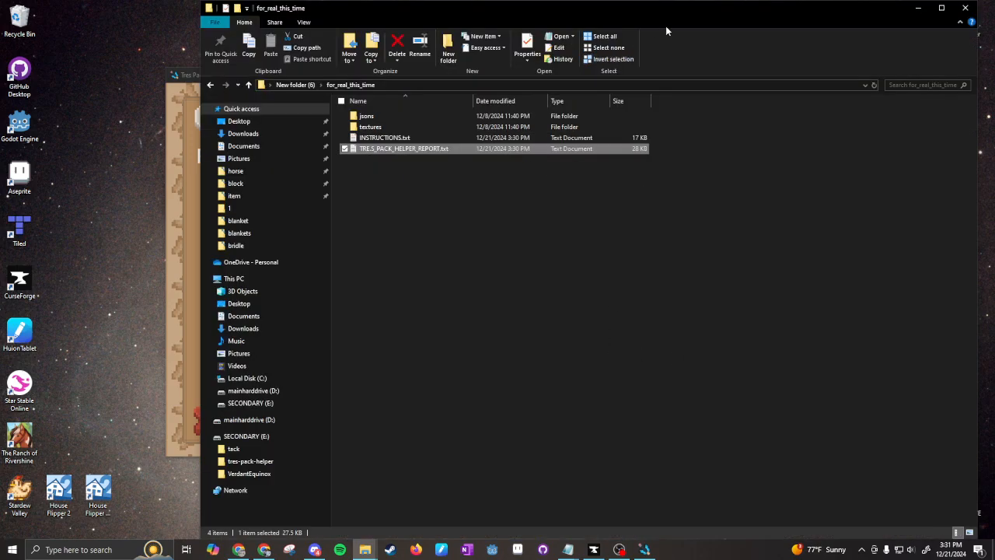
{"action": "left_click_drag", "start_coordinate": [769, 13], "coordinate": [739, 54]}
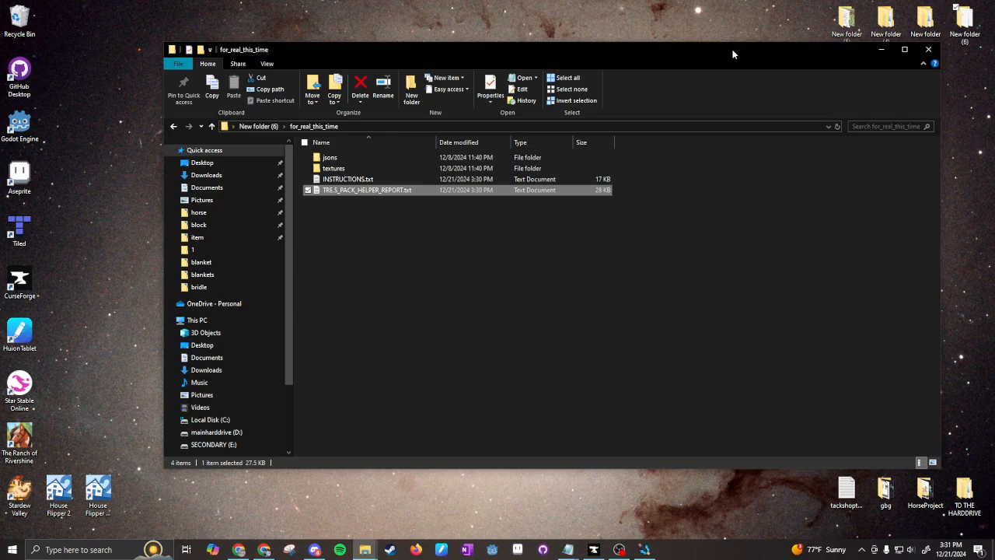